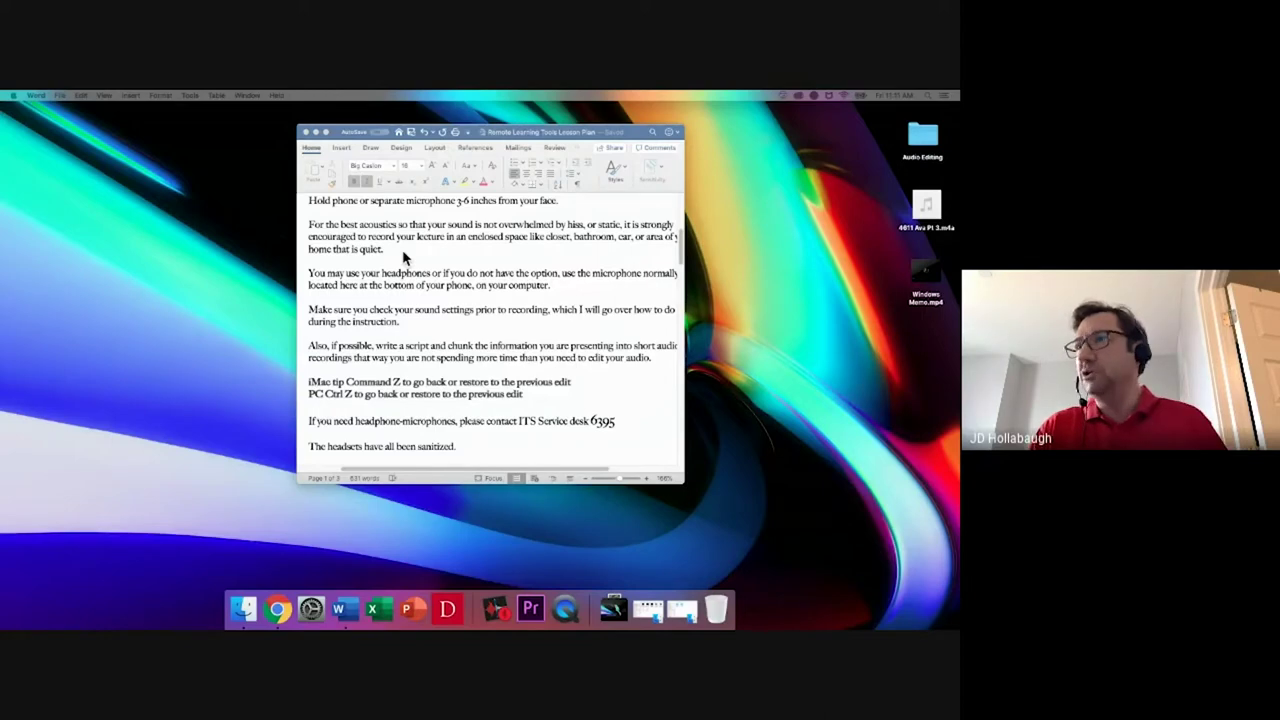
Step: Move the Remote Learning Tools Lesson Plan document window aside and hide it from the desktop
{"action": "left_click_drag", "start_coordinate": [505, 136], "coordinate": [467, 156]}
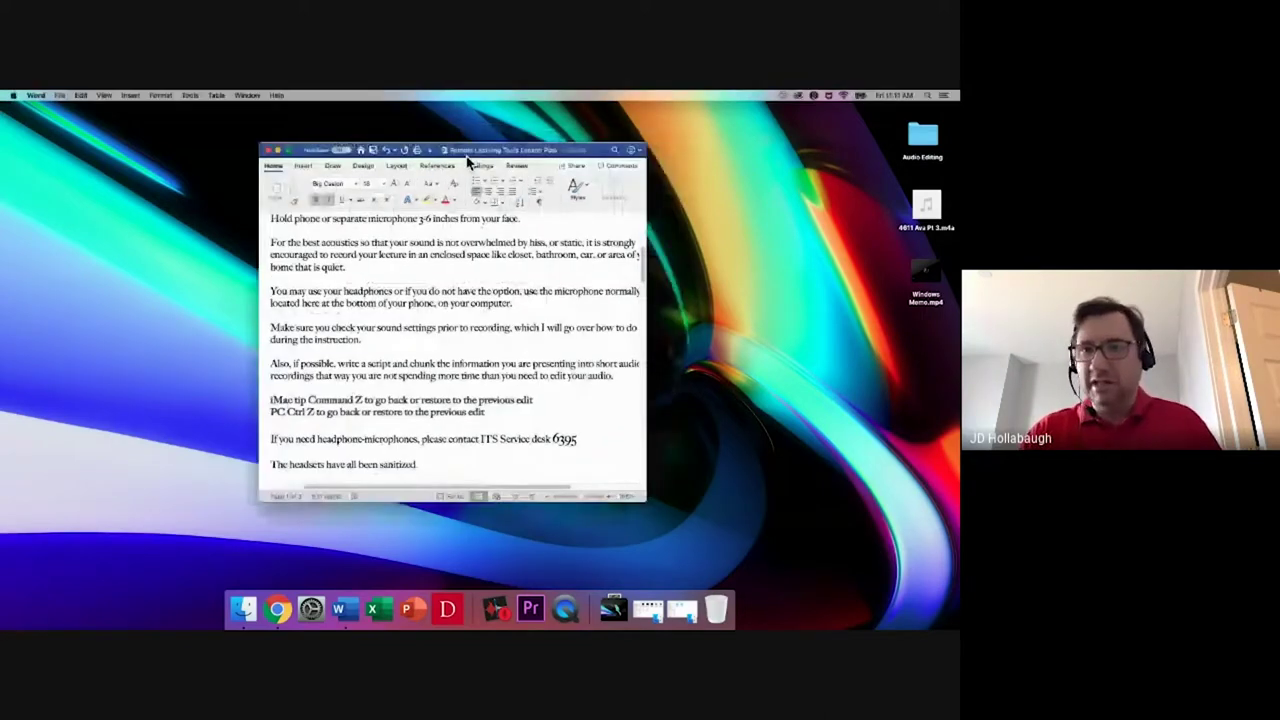
{"action": "key", "text": "super+h"}
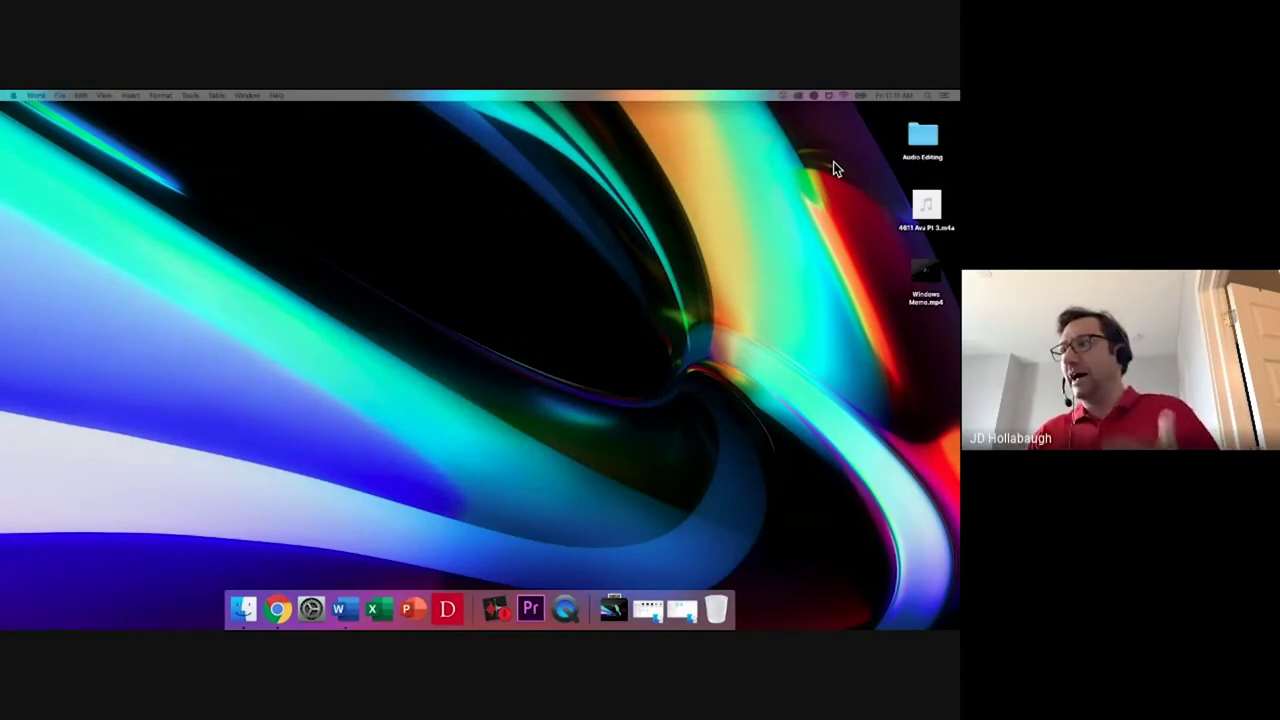
Step: Open the Audio Editing folder on the desktop, view its subfolders in full screen, and close the folder window
{"action": "left_click", "coordinate": [930, 147]}
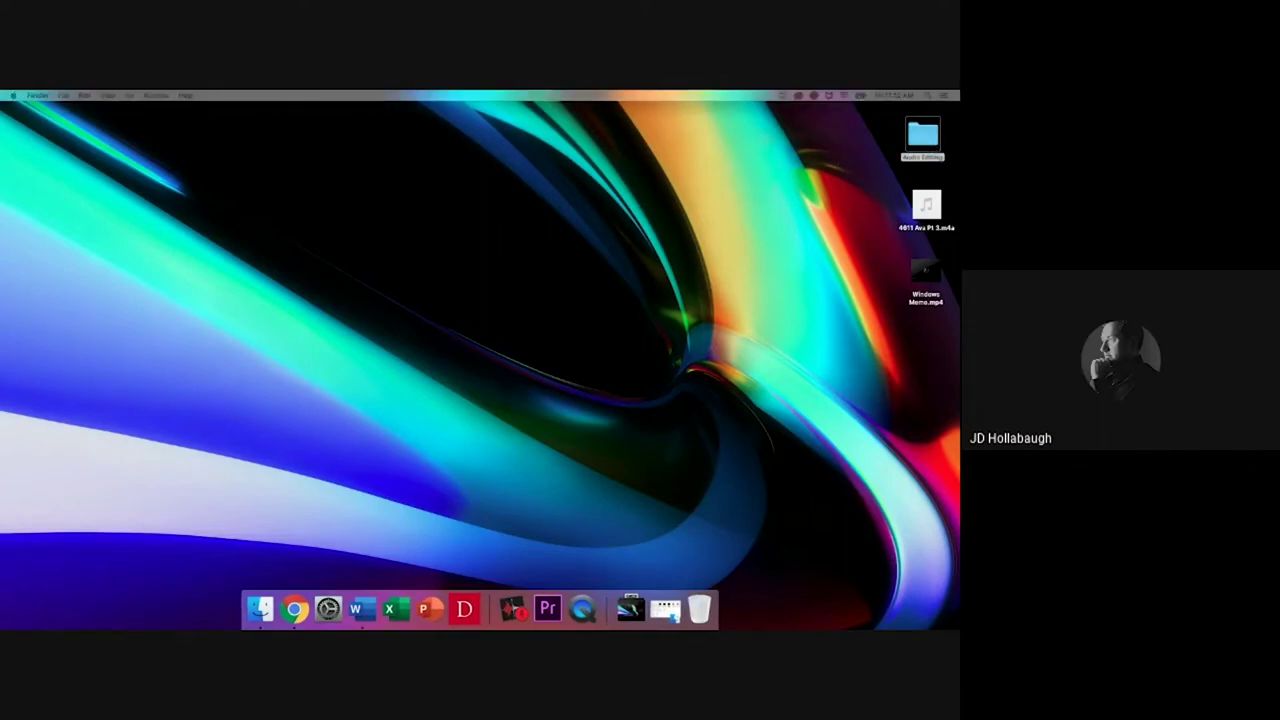
{"action": "key", "text": "super+o"}
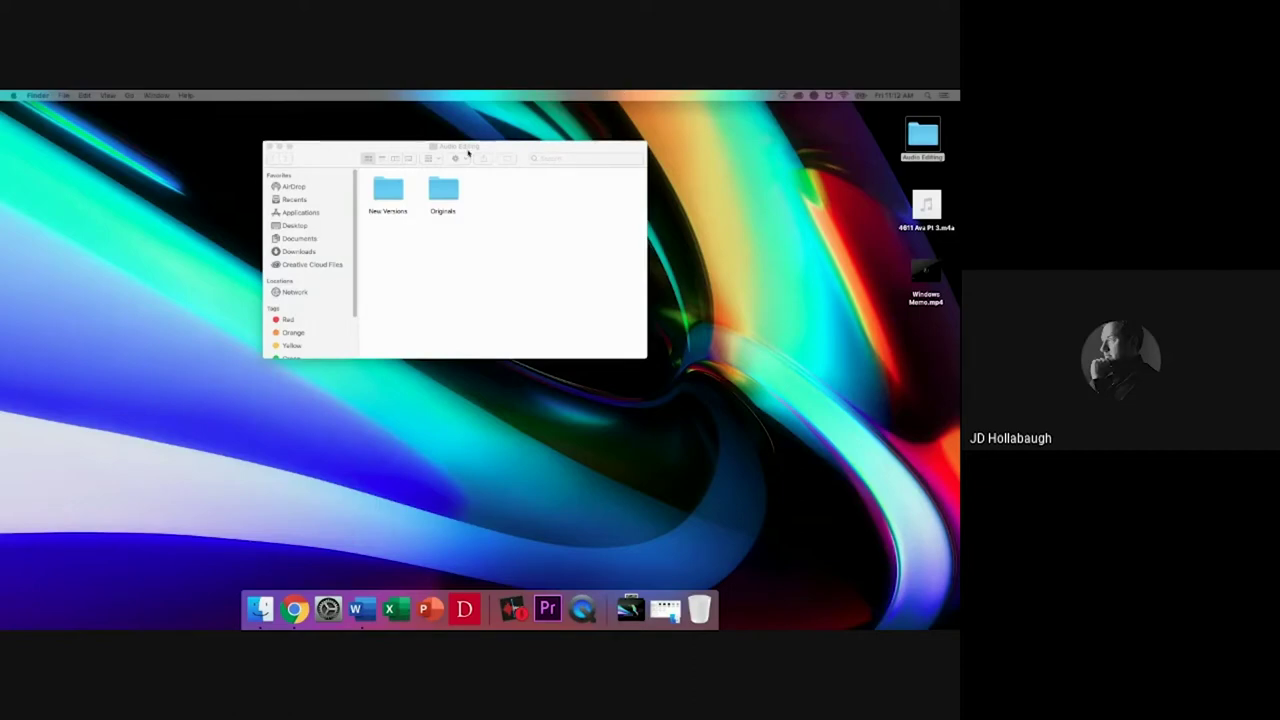
{"action": "left_click", "coordinate": [289, 148]}
{"action": "left_click", "coordinate": [289, 147]}
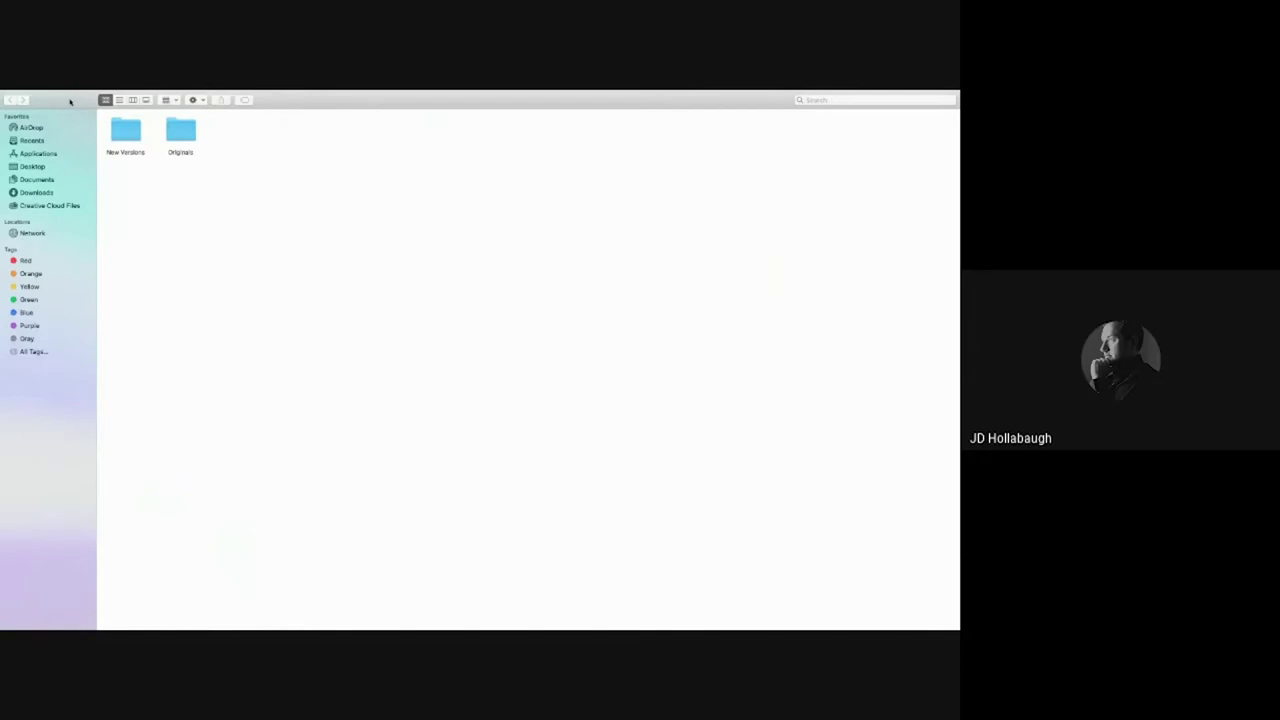
{"action": "key", "text": "ctrl+super+f"}
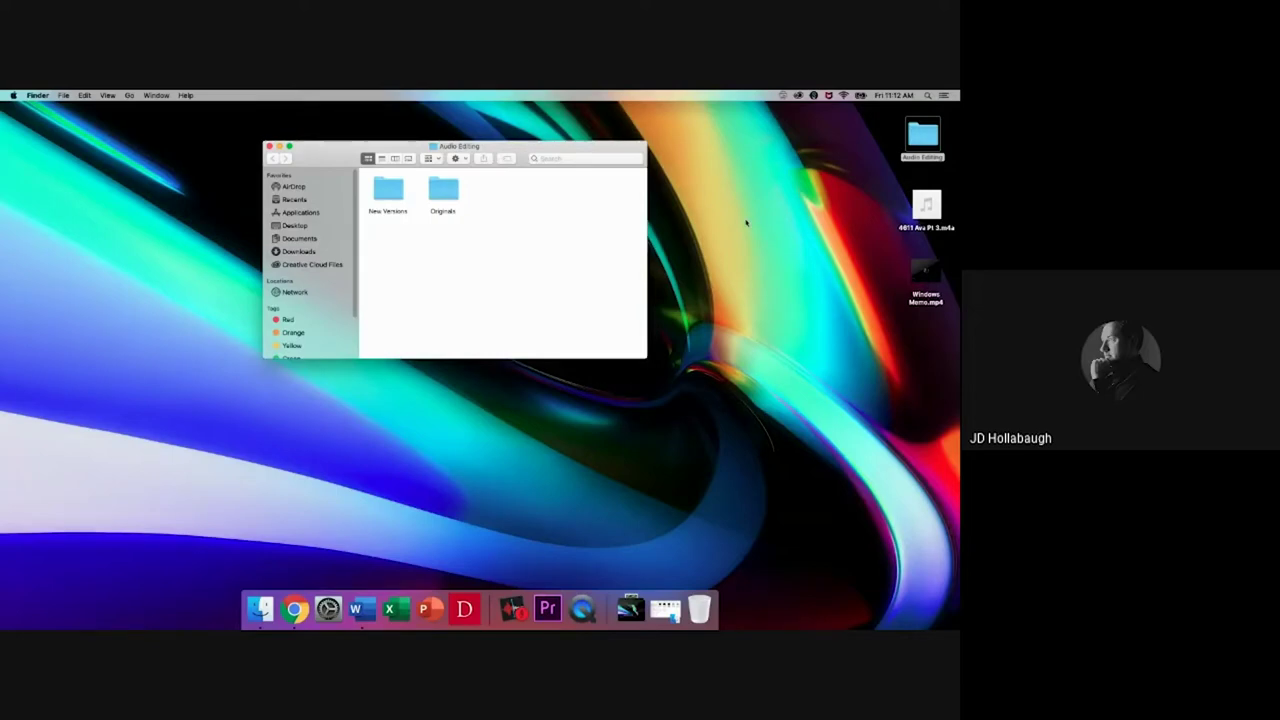
{"action": "left_click", "coordinate": [269, 147]}
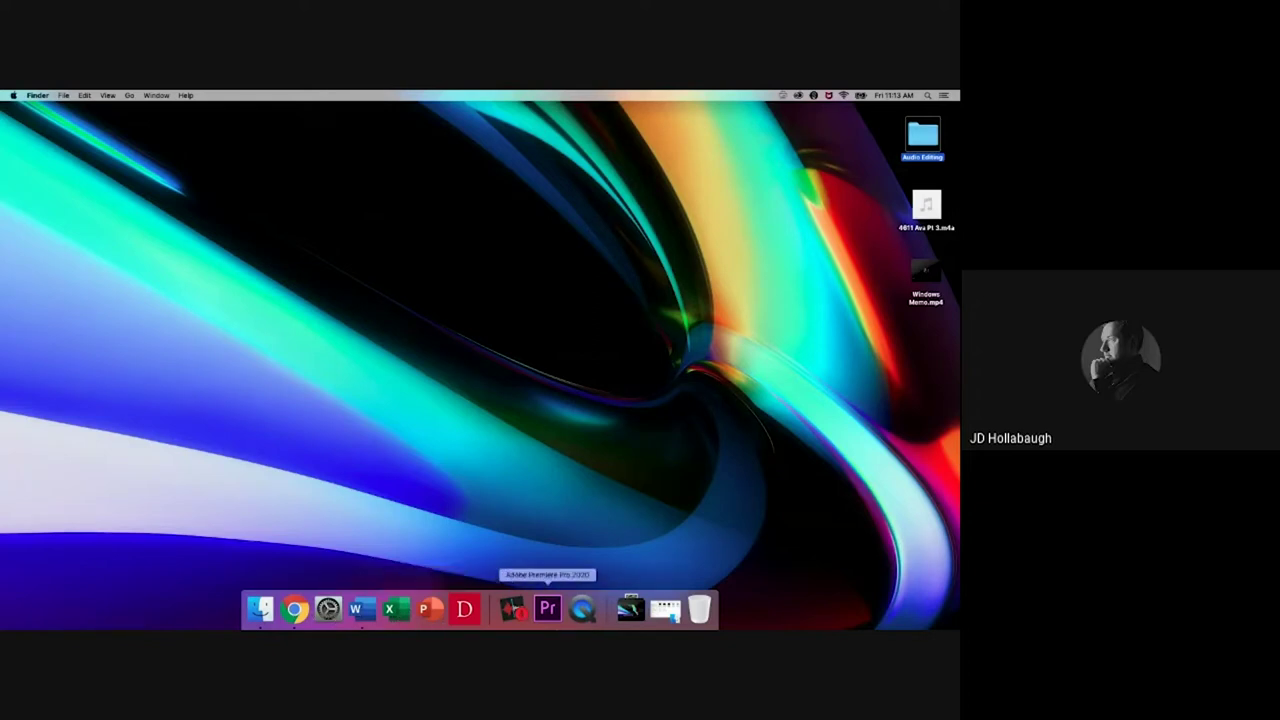
Step: Launch System Preferences from a full-screen Applications folder, restore the folder to a normal window, and reposition System Preferences
{"action": "left_click", "coordinate": [258, 615]}
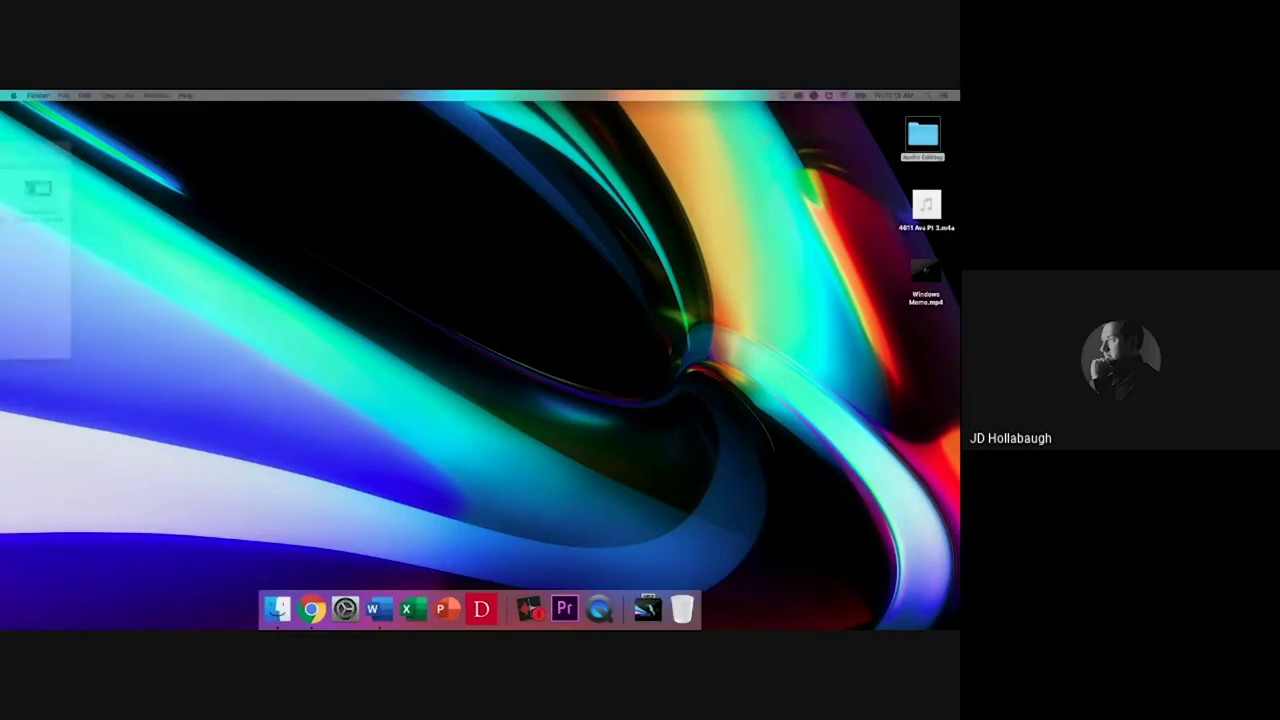
{"action": "left_click", "coordinate": [307, 147]}
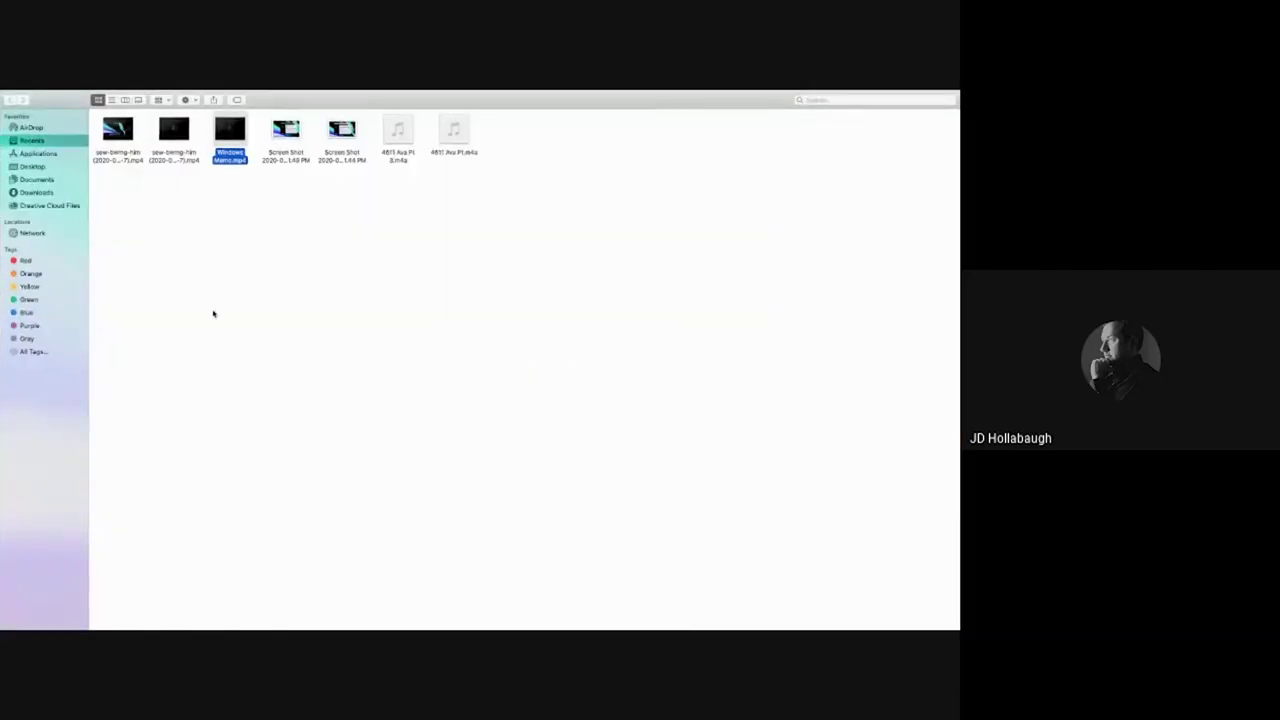
{"action": "left_click", "coordinate": [40, 154]}
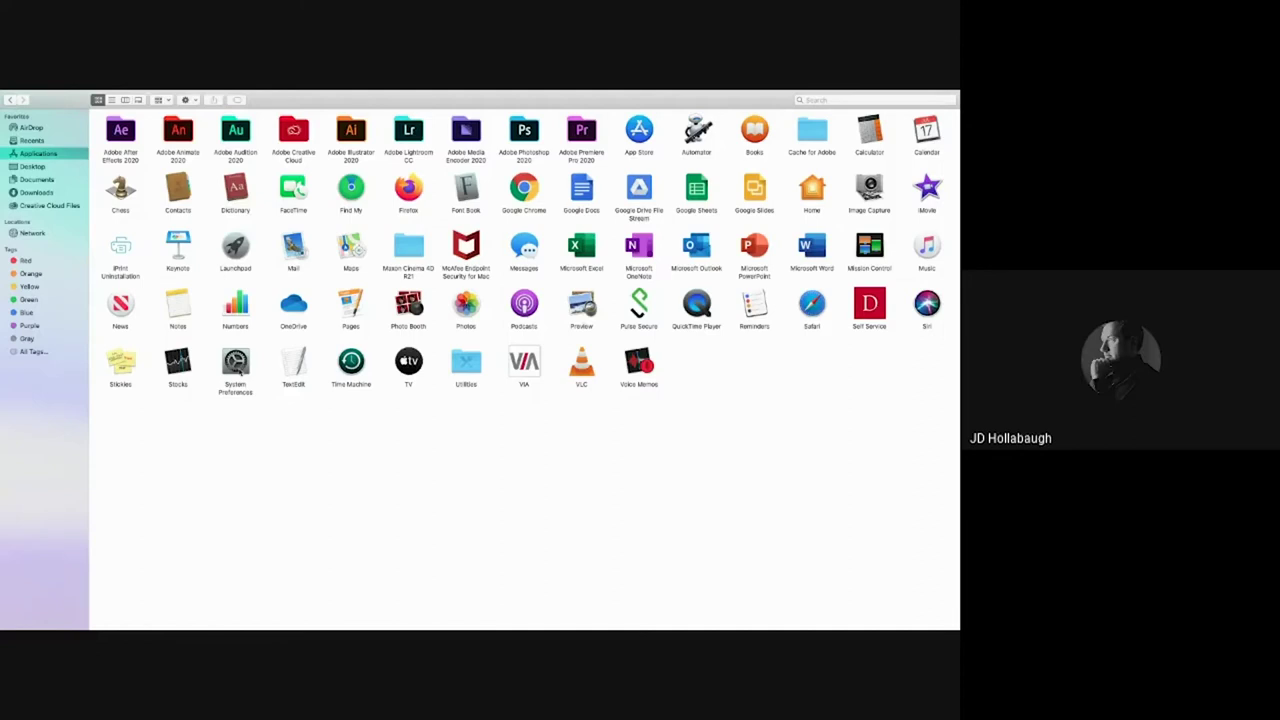
{"action": "mouse_move", "coordinate": [352, 622]}
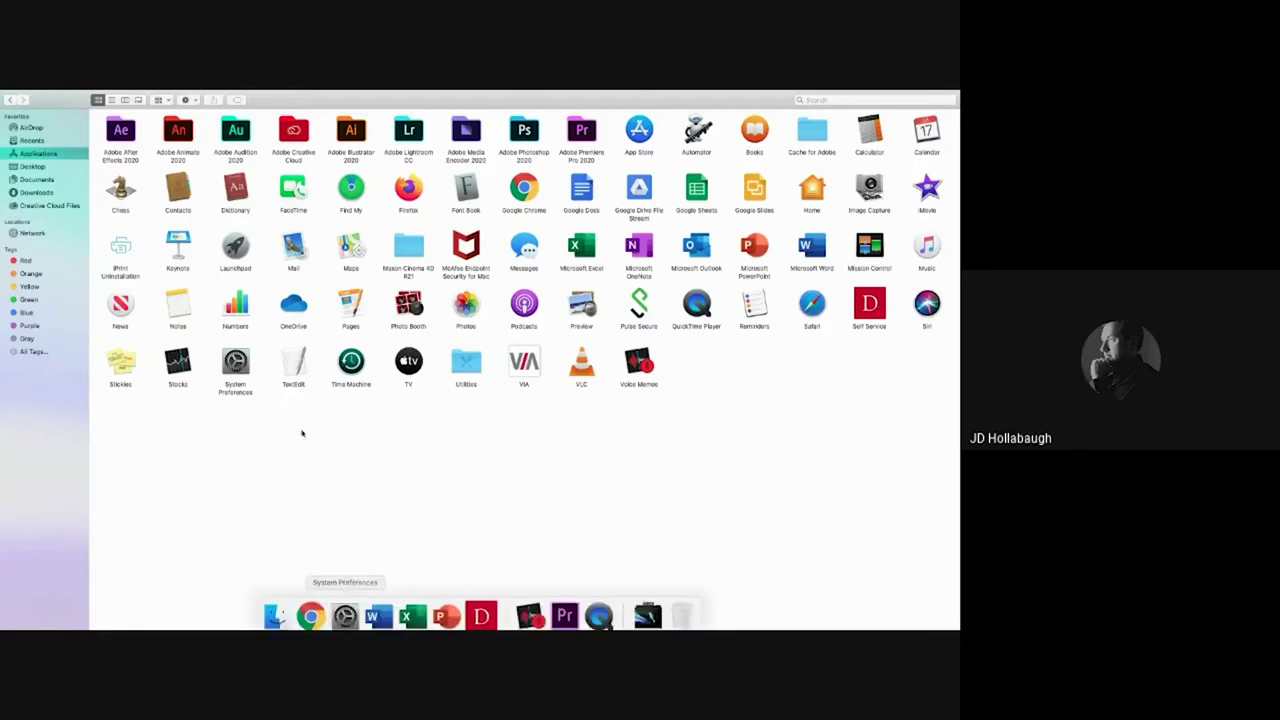
{"action": "double_click", "coordinate": [235, 362]}
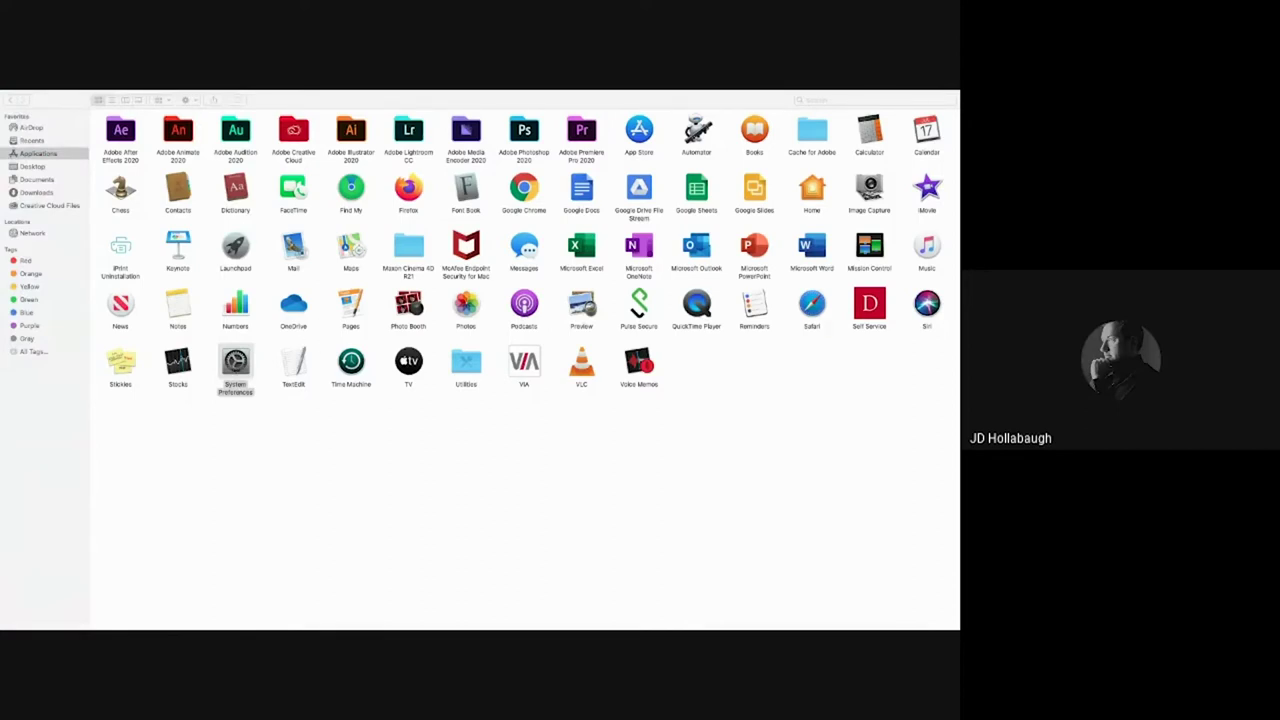
{"action": "left_click", "coordinate": [51, 104]}
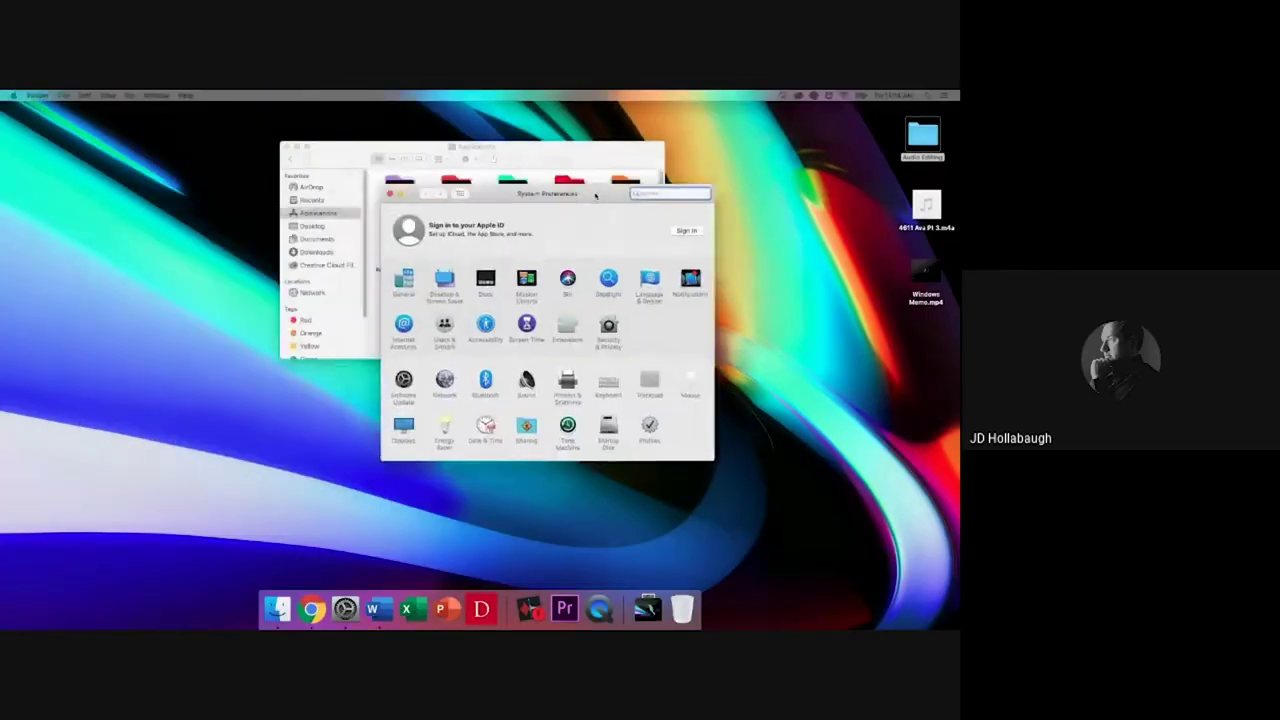
{"action": "left_click_drag", "start_coordinate": [596, 196], "coordinate": [550, 182]}
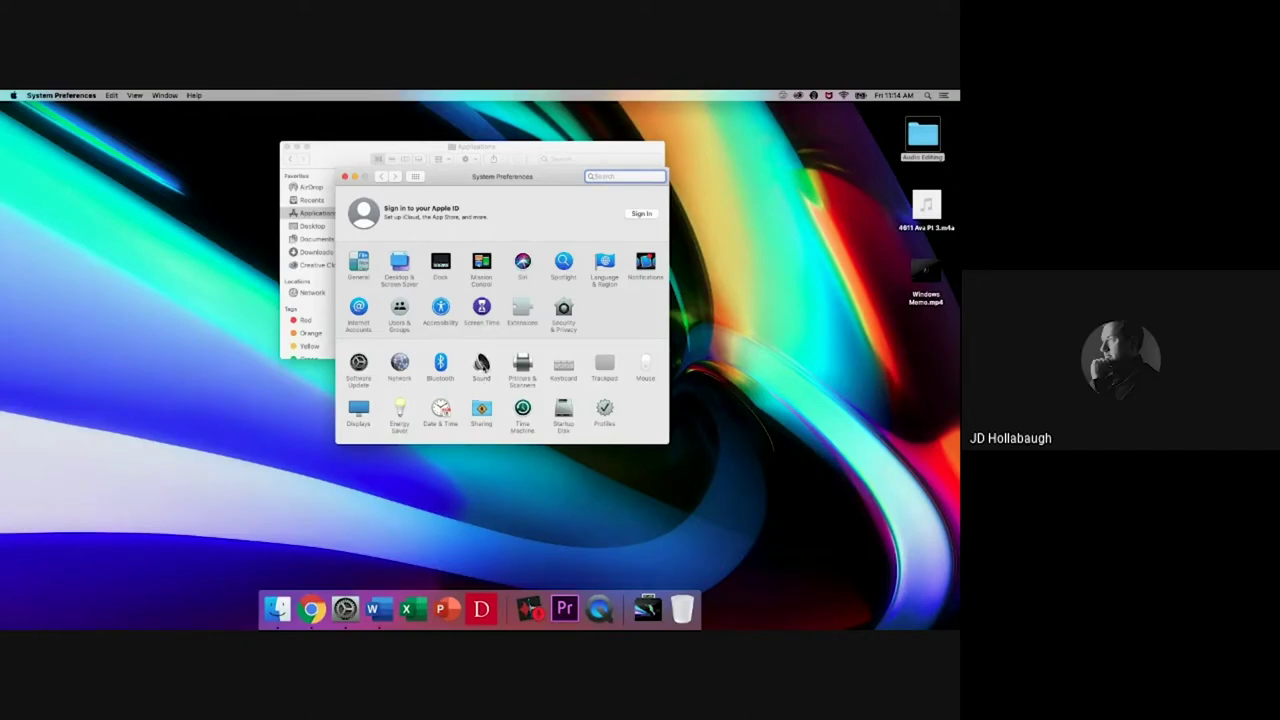
Step: Open the Sound preferences, review the sound effects, and choose Internal Speakers as the output device
{"action": "left_click", "coordinate": [482, 365]}
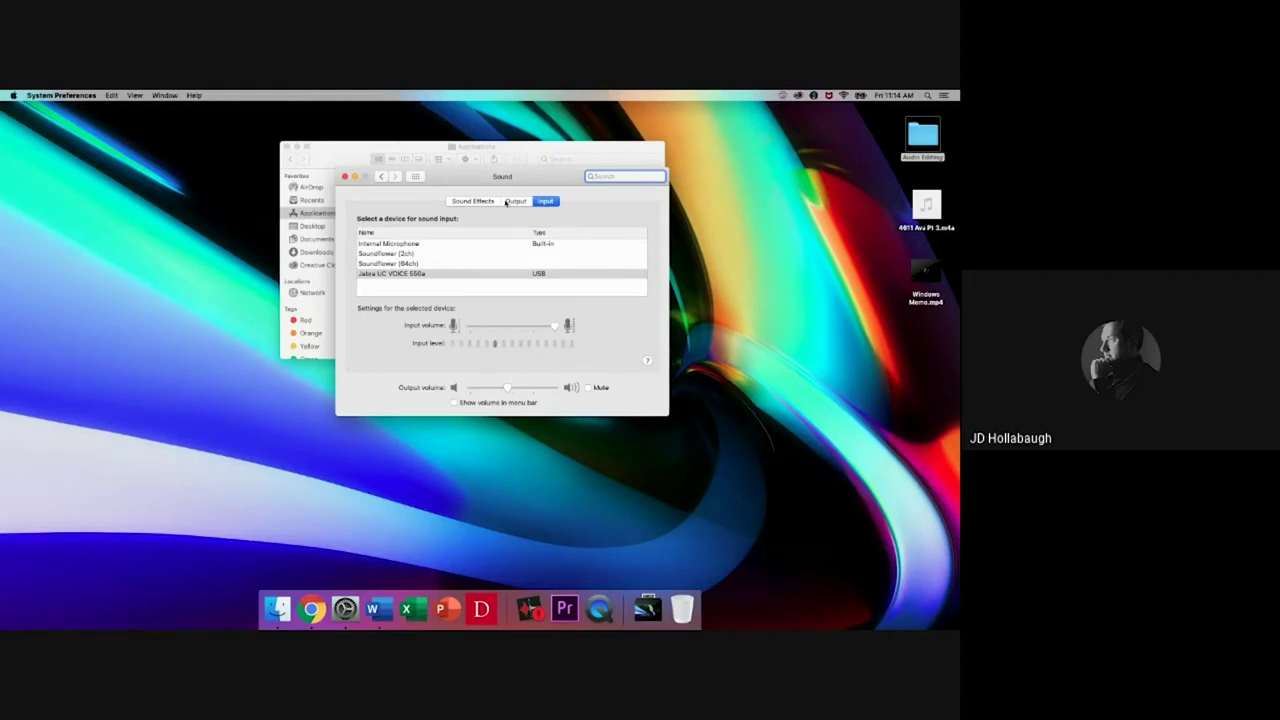
{"action": "left_click", "coordinate": [474, 201]}
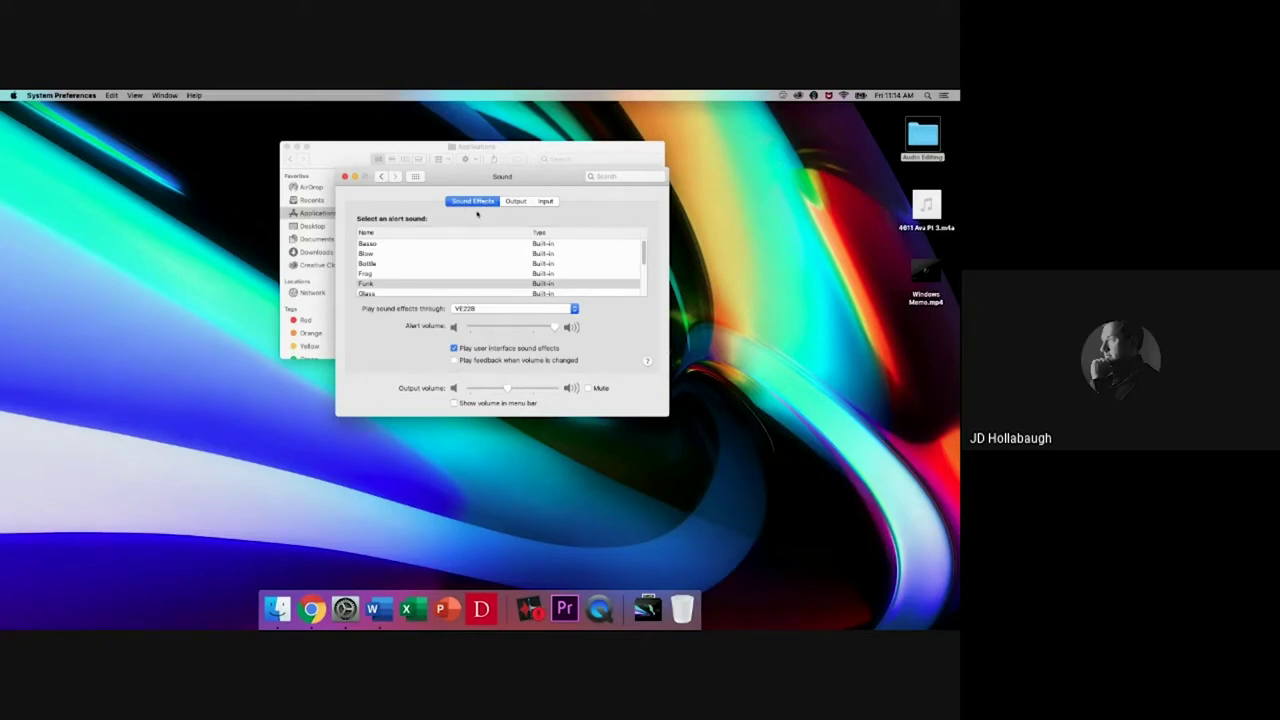
{"action": "left_click", "coordinate": [514, 202]}
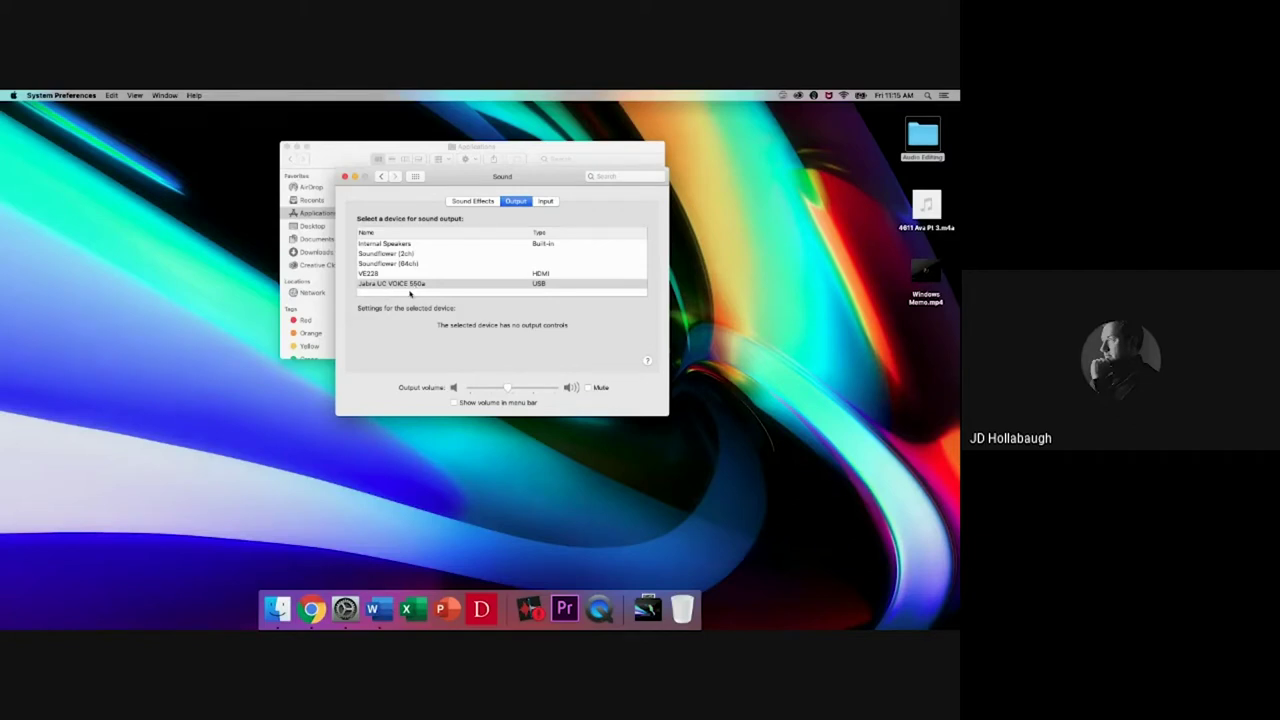
{"action": "left_click", "coordinate": [399, 245]}
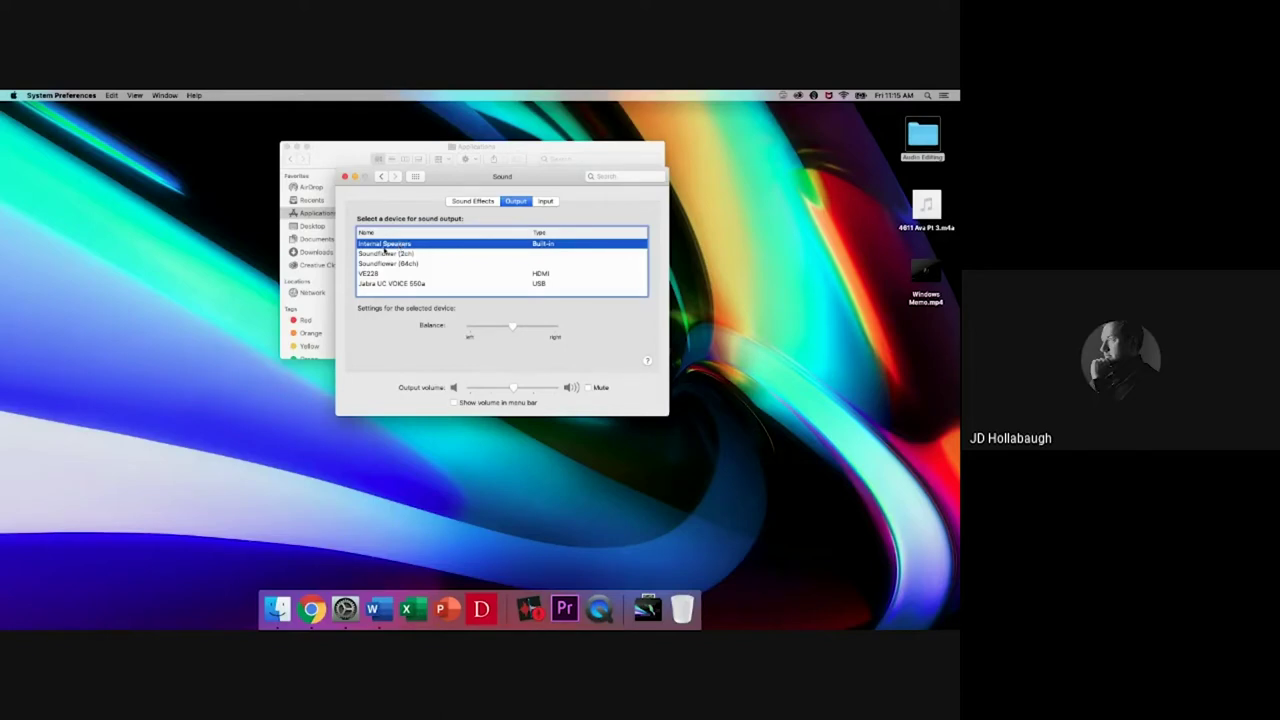
Step: Try lower input volumes for the Jabra UC VOICE 550a microphone and set its input volume back to maximum
{"action": "left_click", "coordinate": [550, 202]}
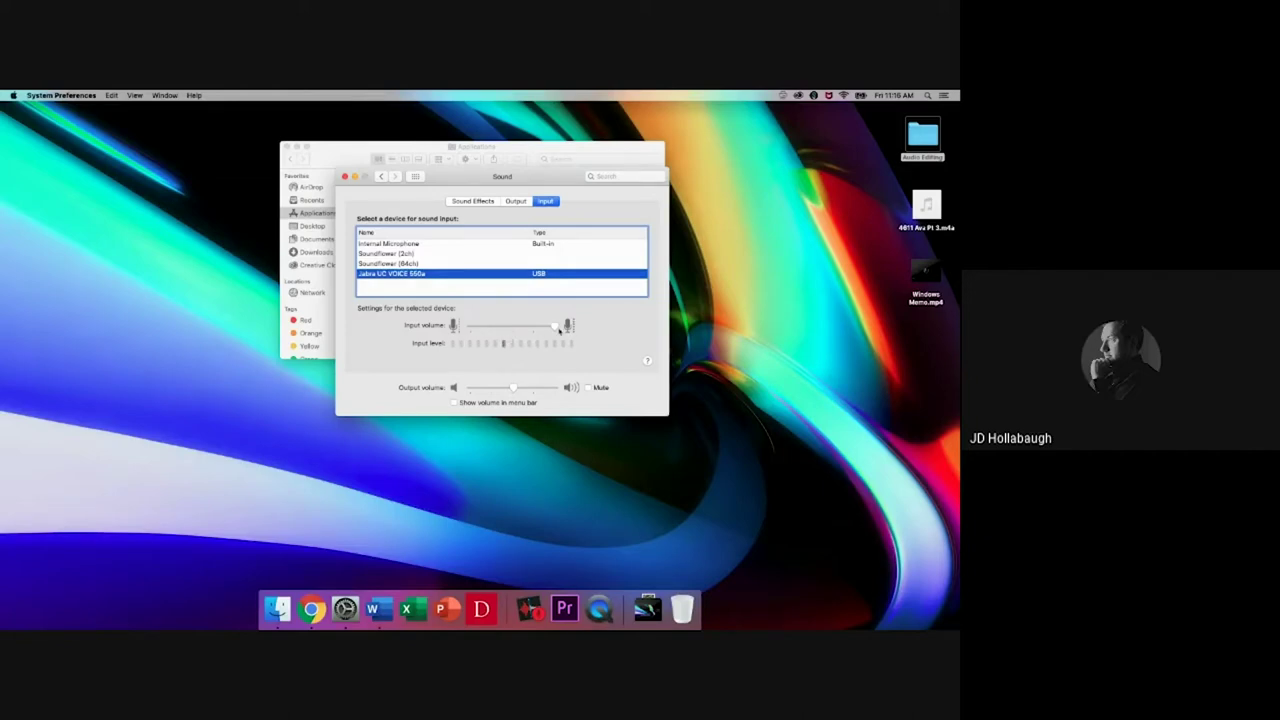
{"action": "left_click_drag", "start_coordinate": [556, 330], "coordinate": [497, 330]}
{"action": "mouse_move", "coordinate": [493, 329]}
{"action": "left_mouse_down"}
{"action": "mouse_move", "coordinate": [558, 331]}
{"action": "mouse_move", "coordinate": [476, 328]}
{"action": "left_mouse_up"}
{"action": "left_click", "coordinate": [553, 327]}
{"action": "mouse_move", "coordinate": [556, 328]}
{"action": "mouse_move", "coordinate": [553, 328]}
{"action": "left_mouse_down"}
{"action": "mouse_move", "coordinate": [506, 328]}
{"action": "mouse_move", "coordinate": [555, 334]}
{"action": "left_mouse_up"}
{"action": "mouse_move", "coordinate": [556, 330]}
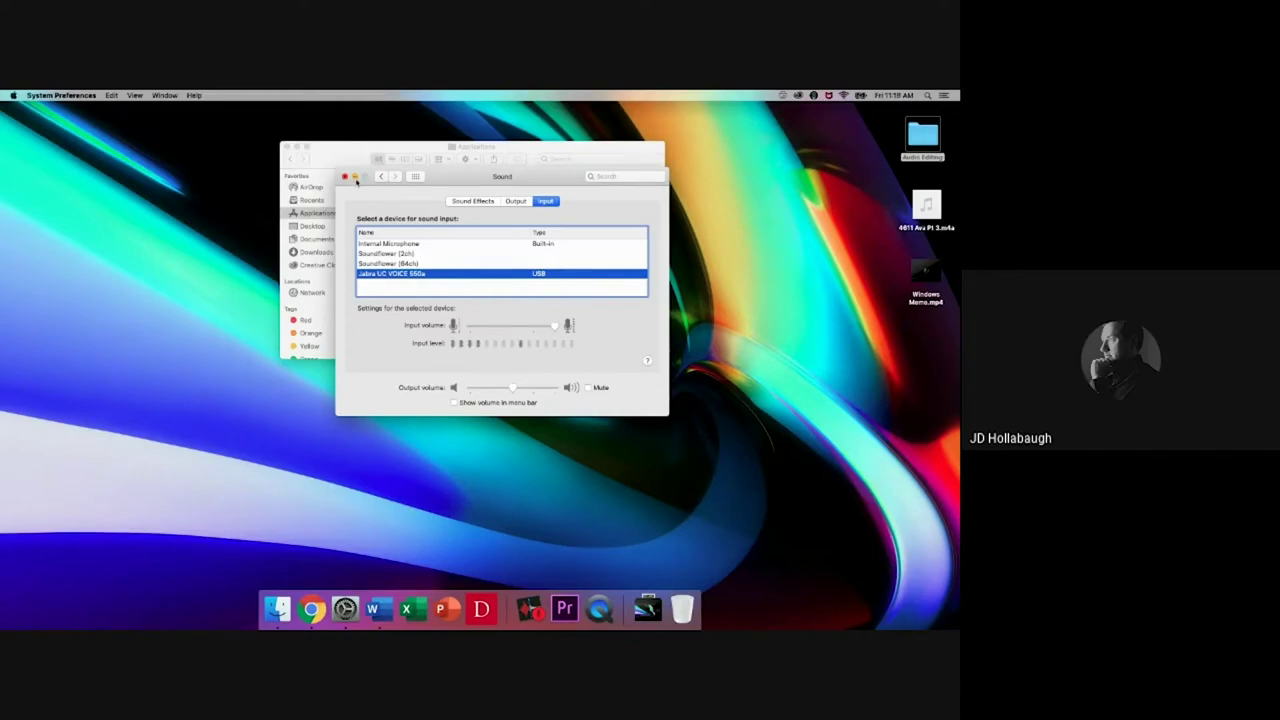
Step: Minimize the Sound preferences window and close the Applications folder window
{"action": "left_click", "coordinate": [355, 178]}
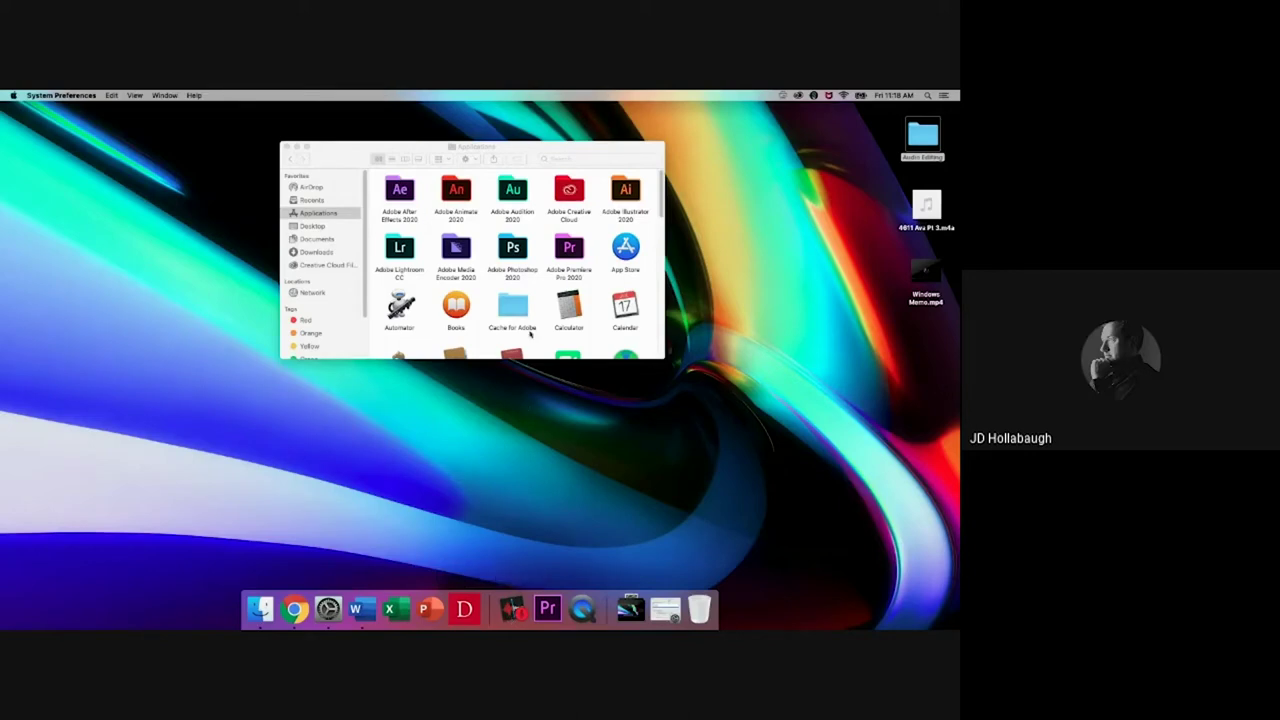
{"action": "scroll", "coordinate": [532, 330], "scroll_direction": "down", "scroll_amount": 3}
{"action": "scroll", "coordinate": [532, 330], "scroll_direction": "down", "scroll_amount": 5}
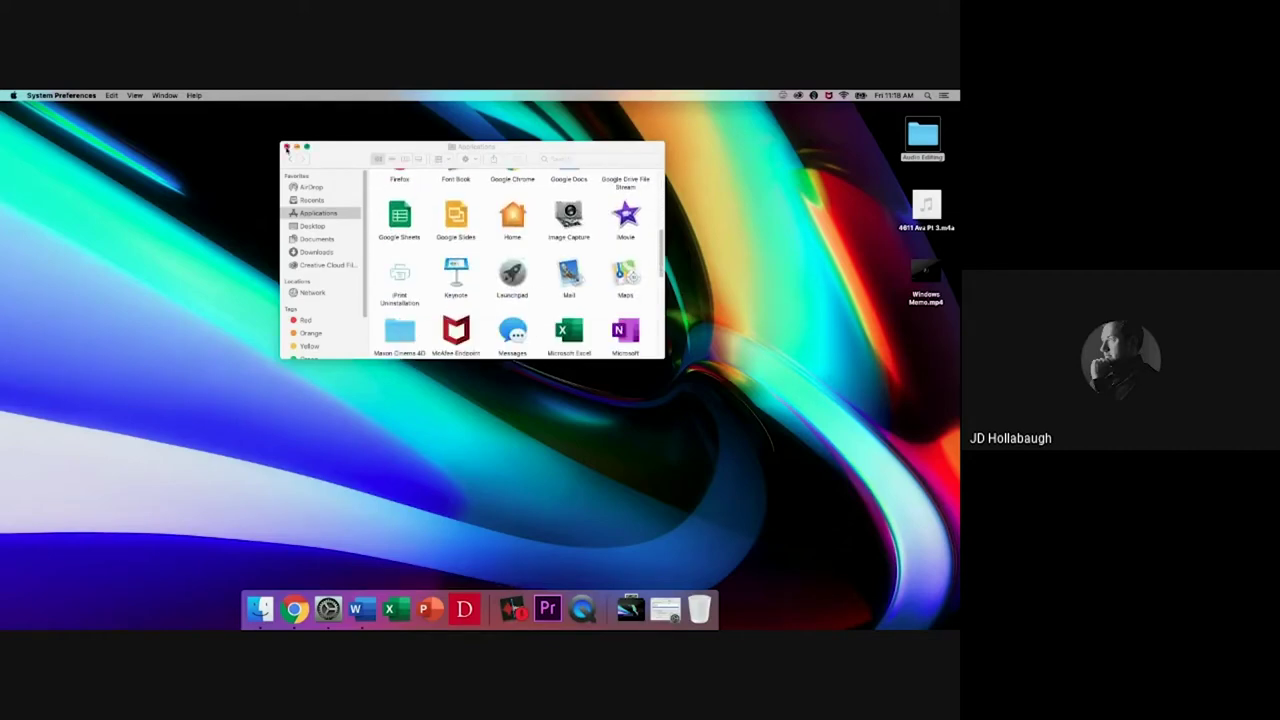
{"action": "left_click", "coordinate": [286, 147]}
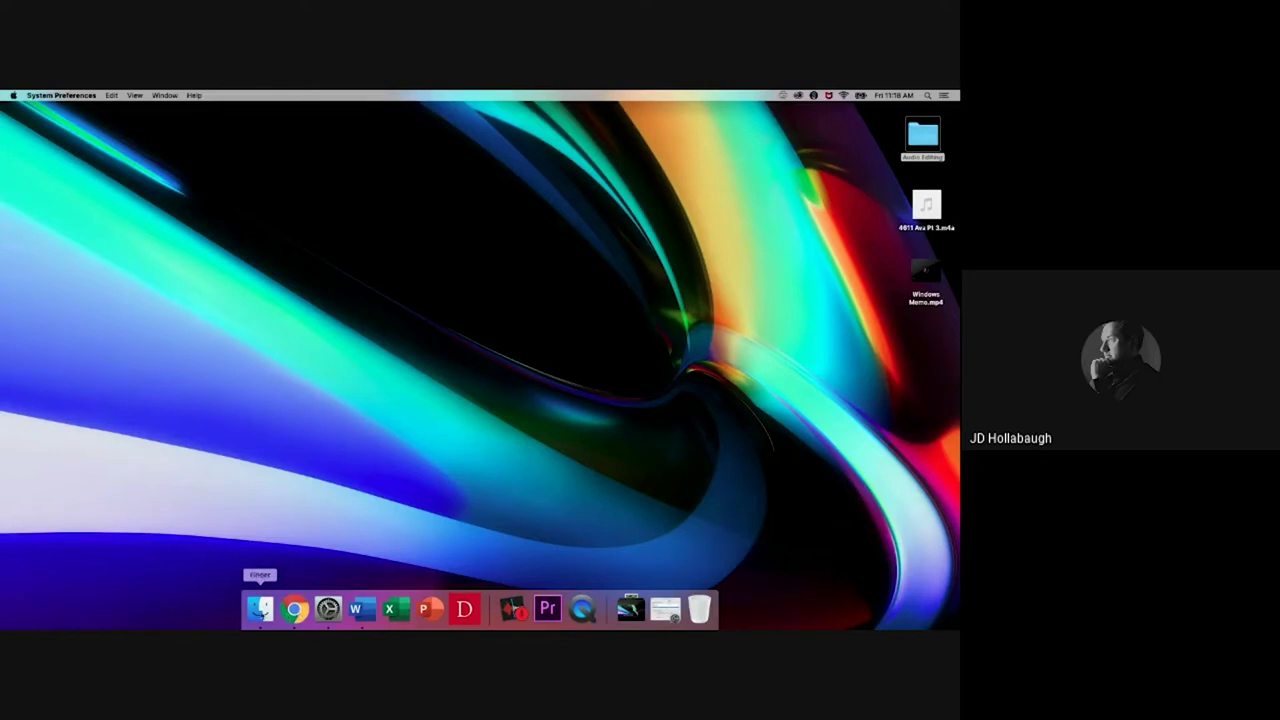
Step: Launch Voice Memos from a full-screen view of the Applications folder and close the folder window
{"action": "left_click", "coordinate": [260, 608]}
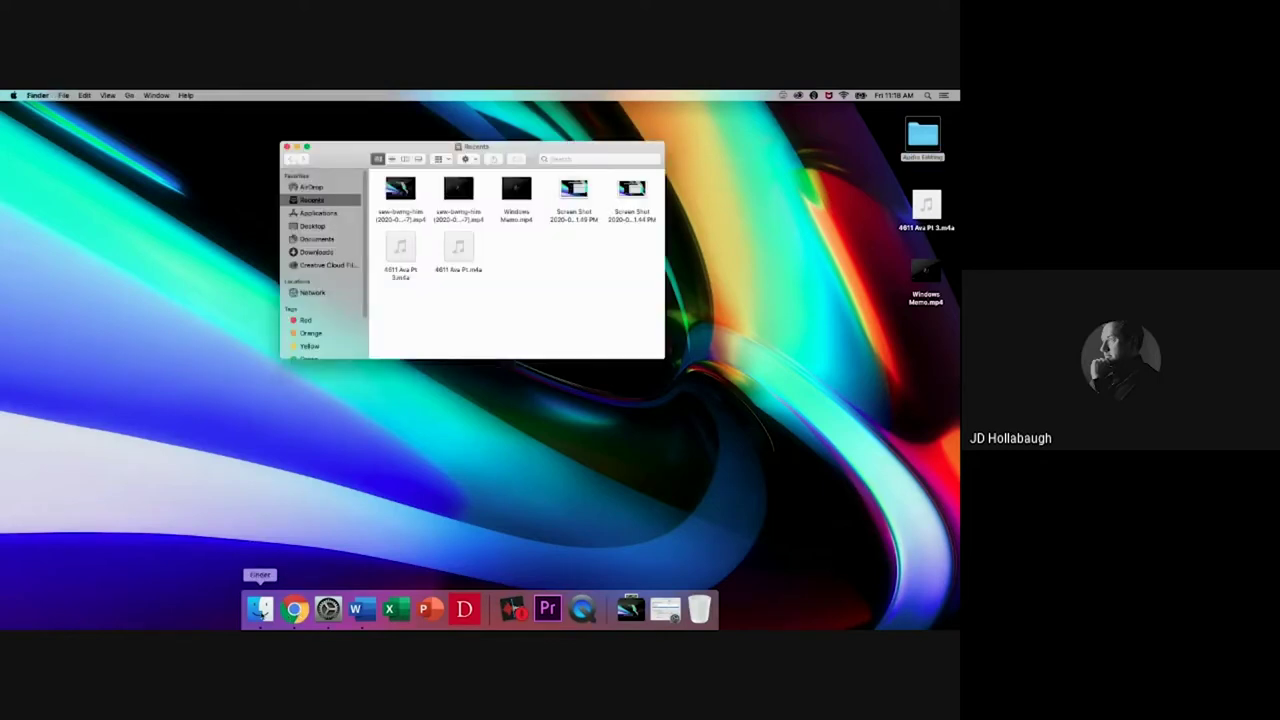
{"action": "left_click", "coordinate": [330, 213]}
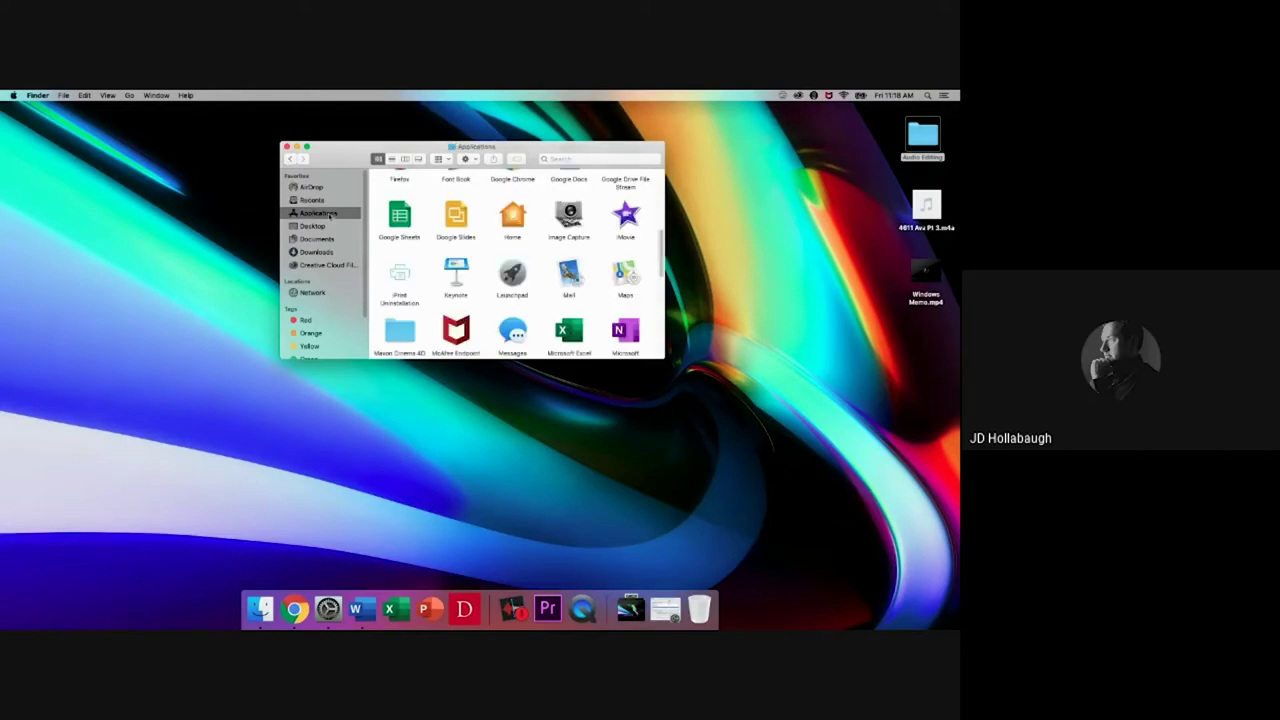
{"action": "left_click", "coordinate": [307, 147]}
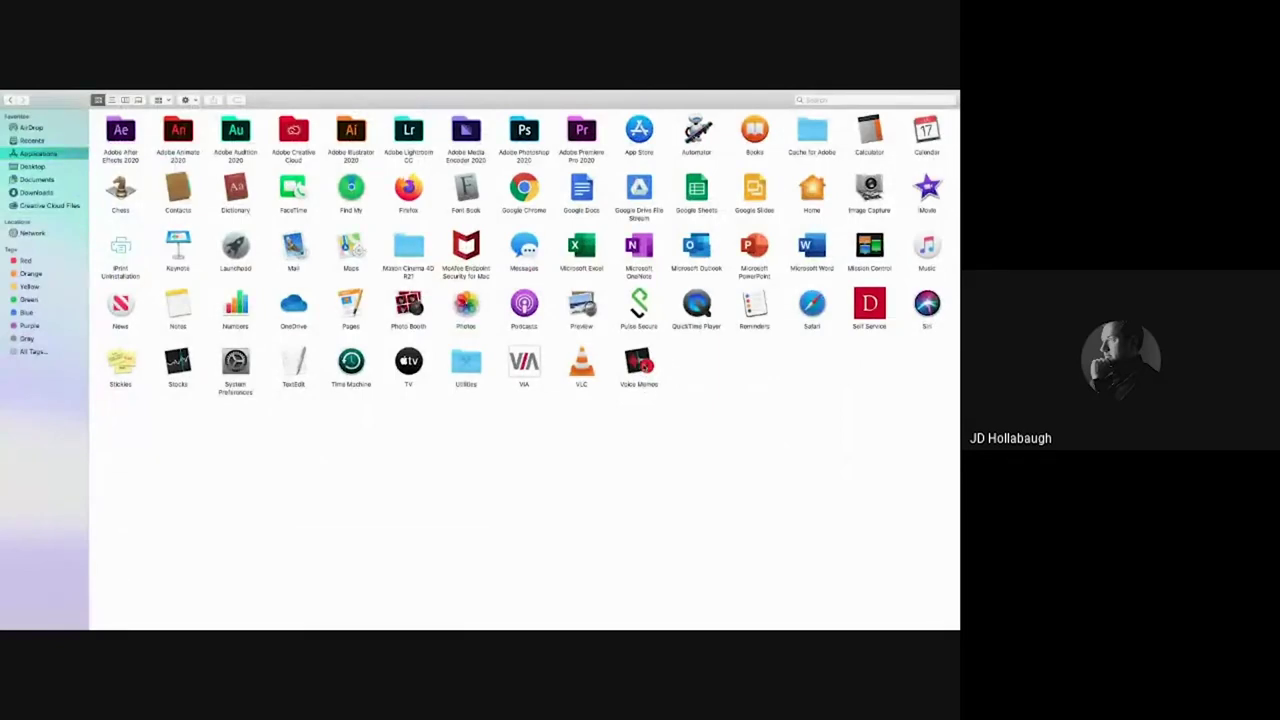
{"action": "left_click", "coordinate": [641, 368]}
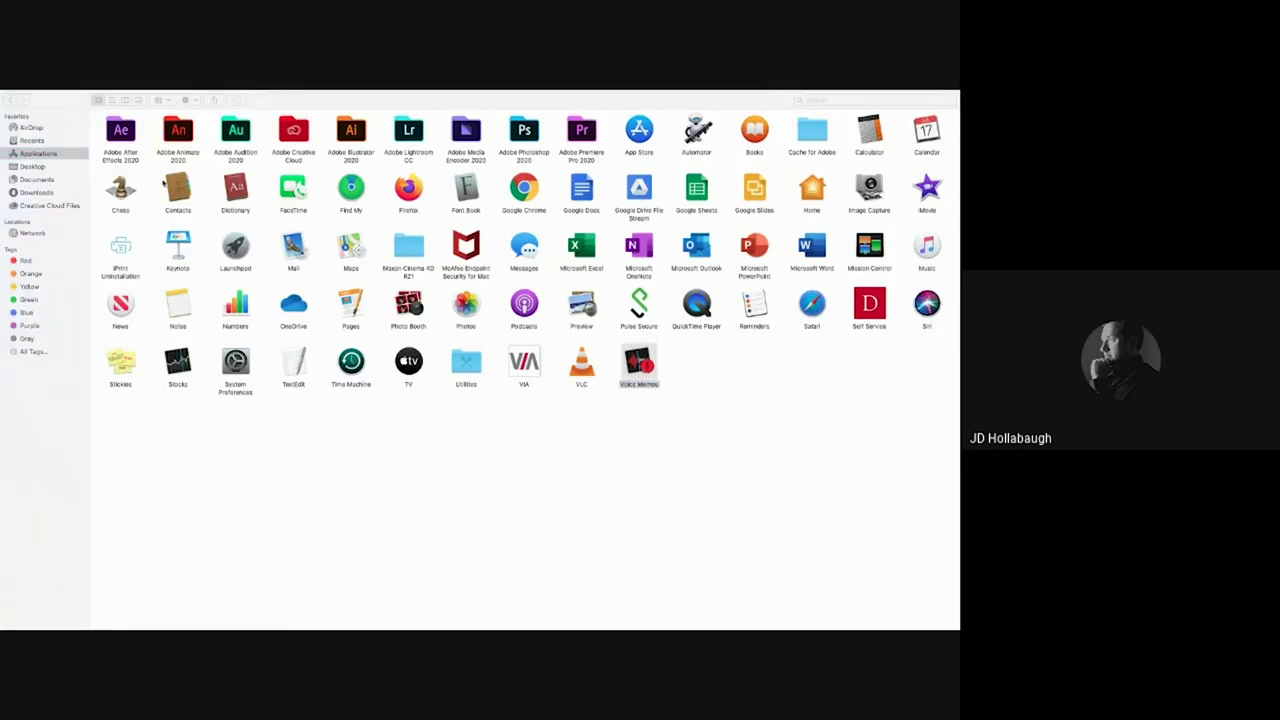
{"action": "left_click", "coordinate": [59, 97]}
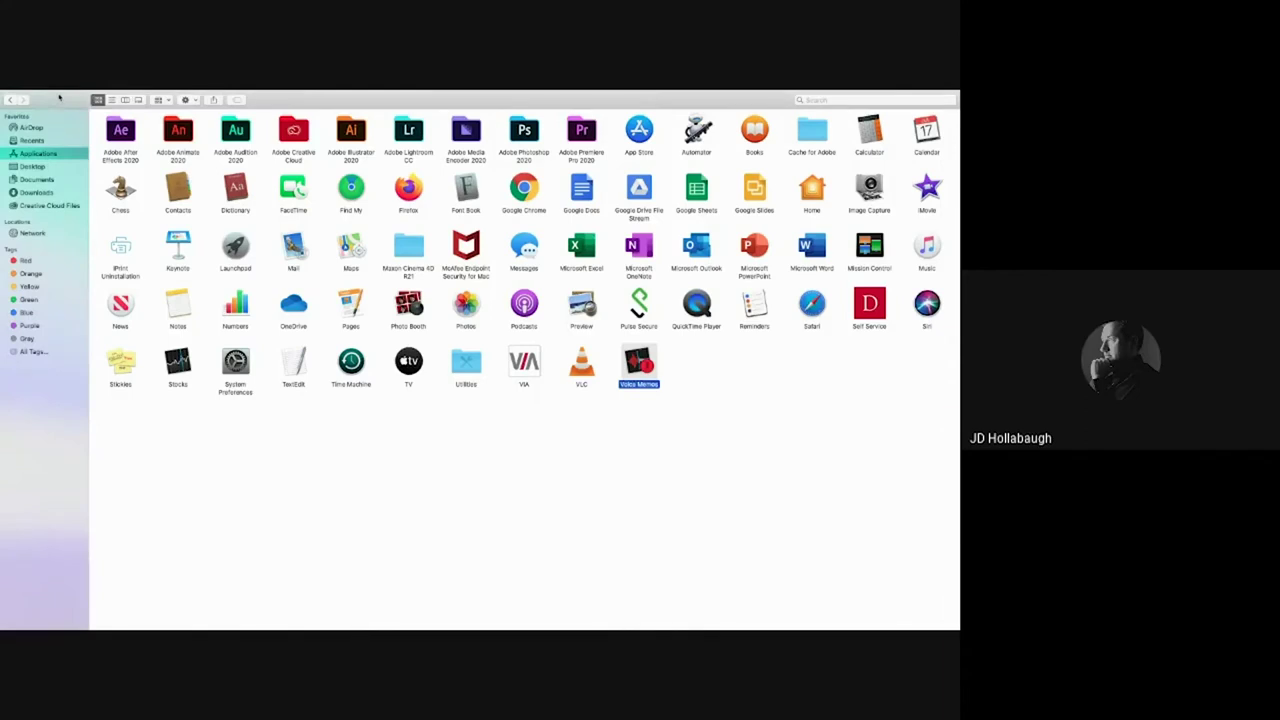
{"action": "key", "text": "super+w"}
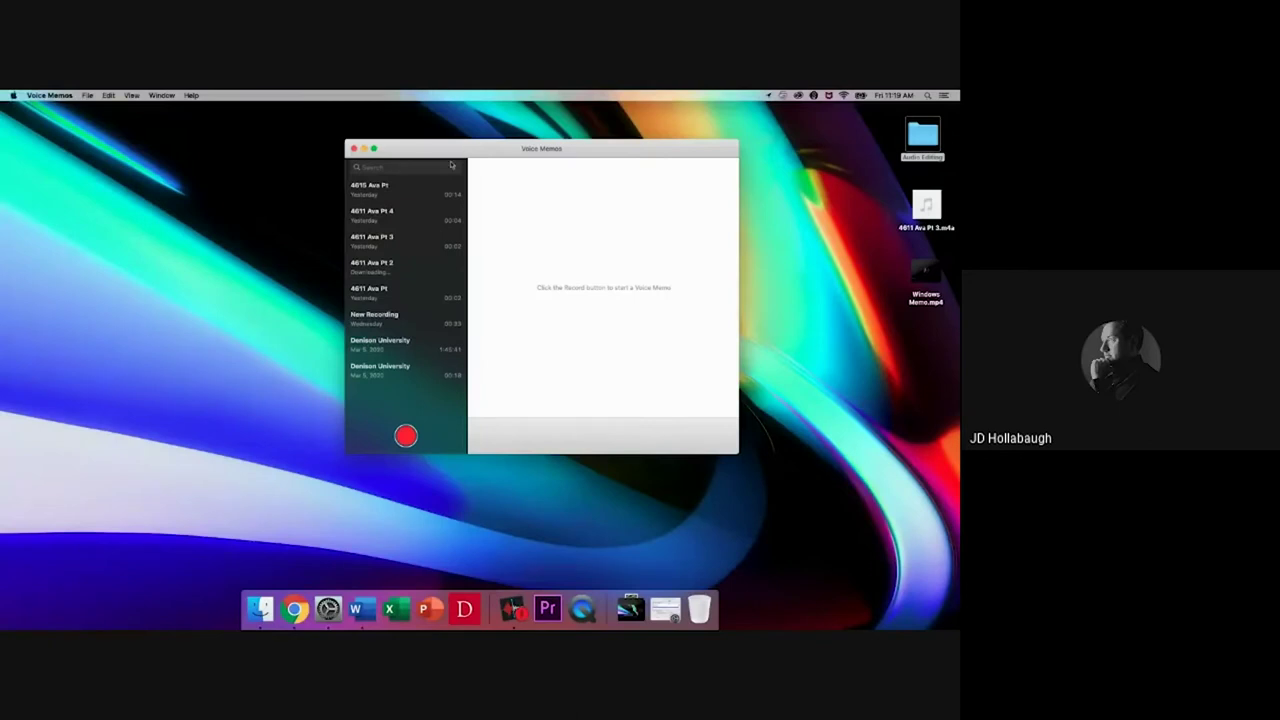
Step: View the most recent voice memo's waveform with Voice Memos in full screen, and restore the normal window size
{"action": "left_click", "coordinate": [374, 149]}
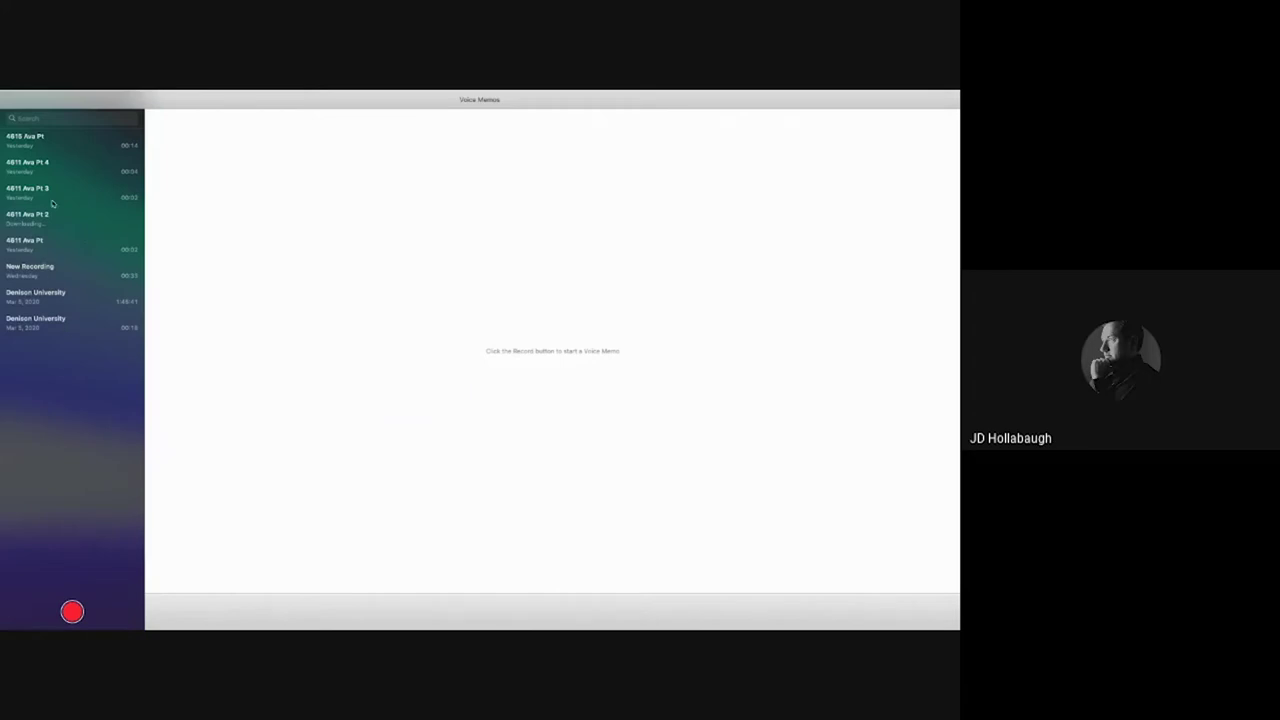
{"action": "left_click", "coordinate": [53, 145]}
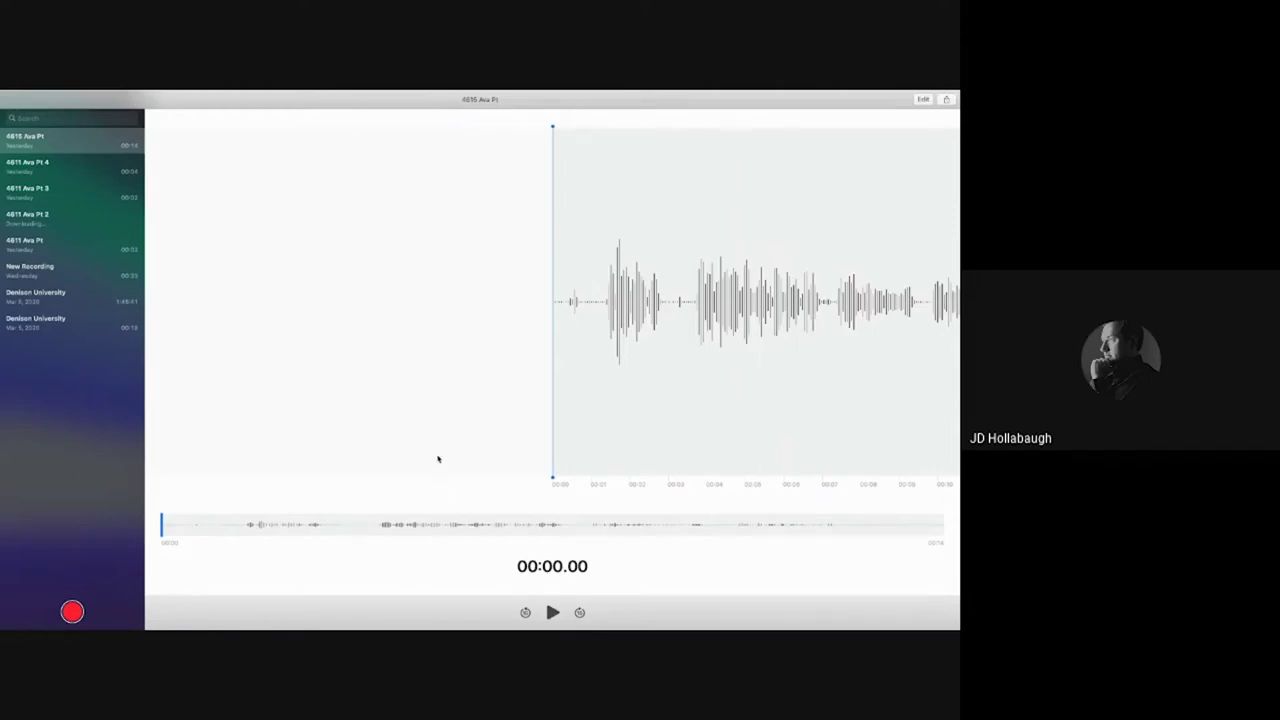
{"action": "key", "text": "ctrl+super+f"}
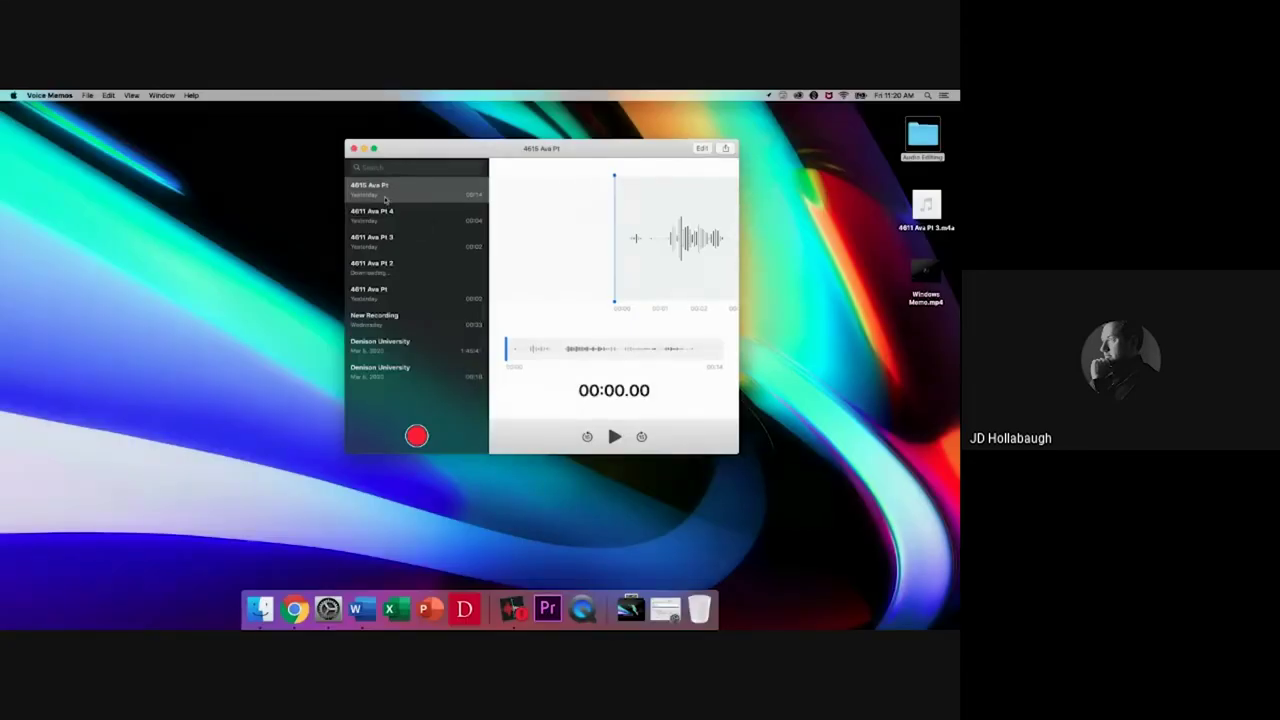
Step: Start a new voice memo, pause it after about one second, and enlarge the recording window
{"action": "left_click", "coordinate": [416, 435]}
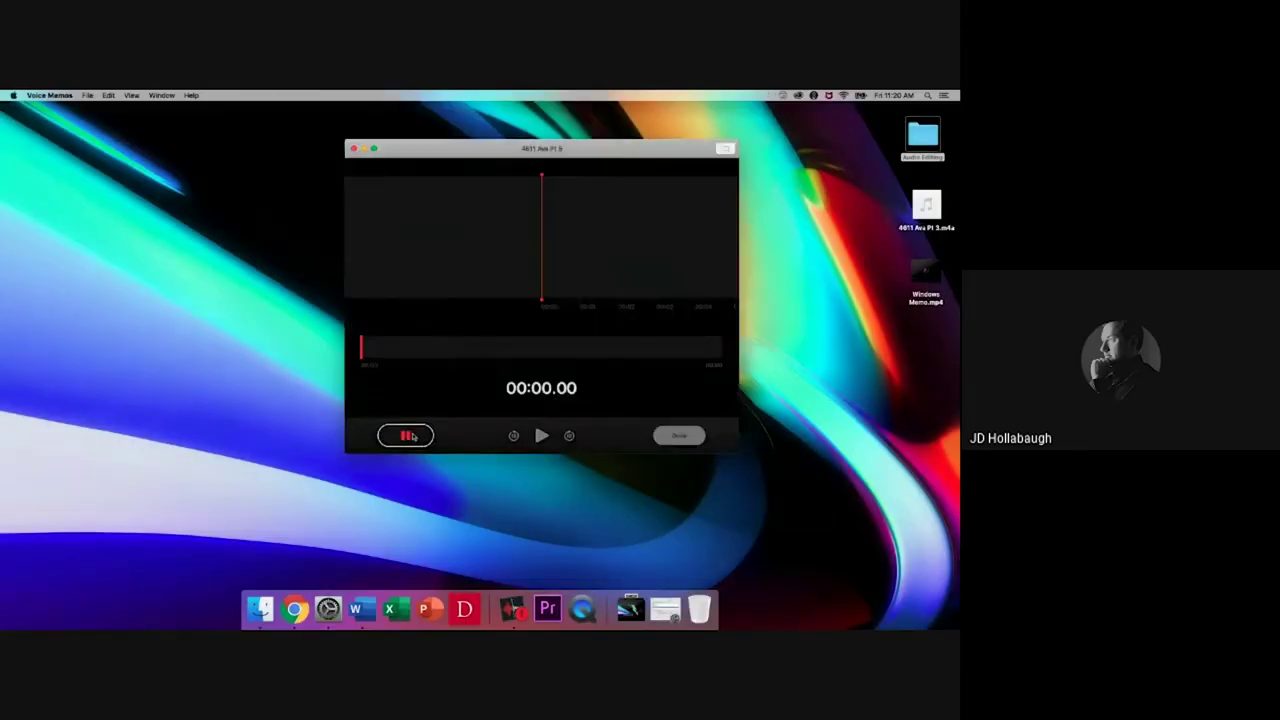
{"action": "left_click", "coordinate": [407, 437]}
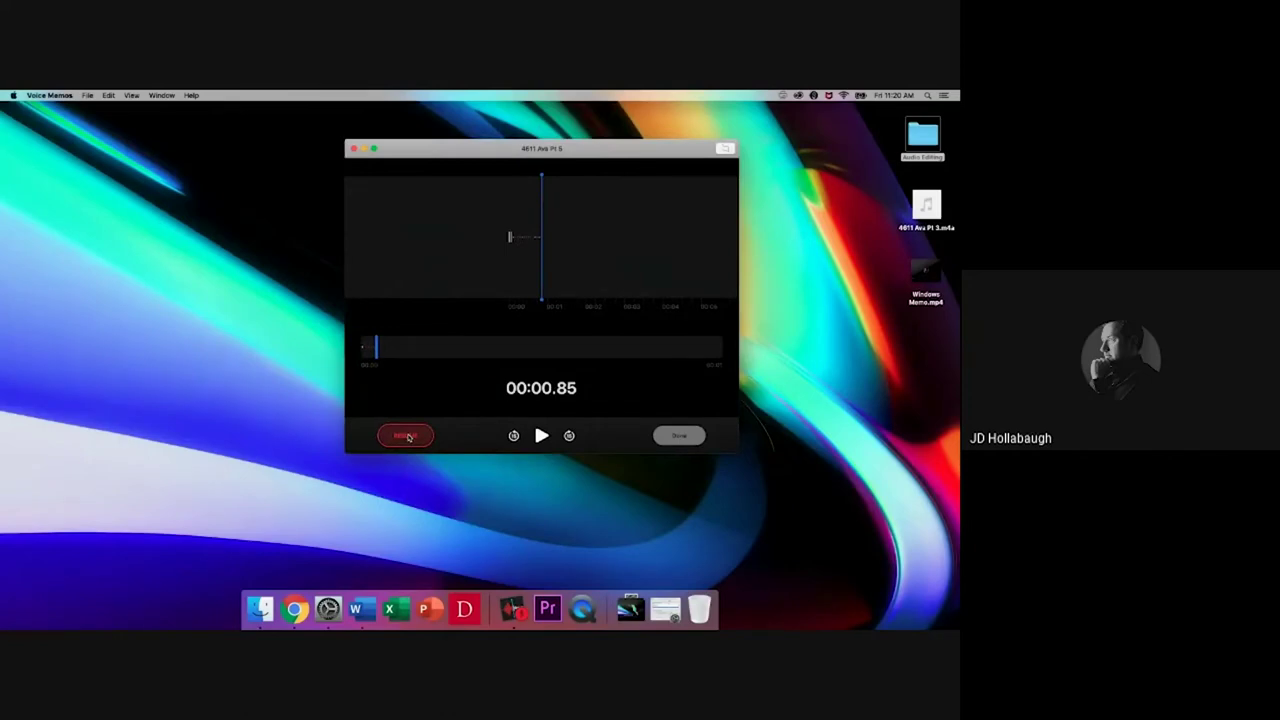
{"action": "left_click", "coordinate": [374, 149]}
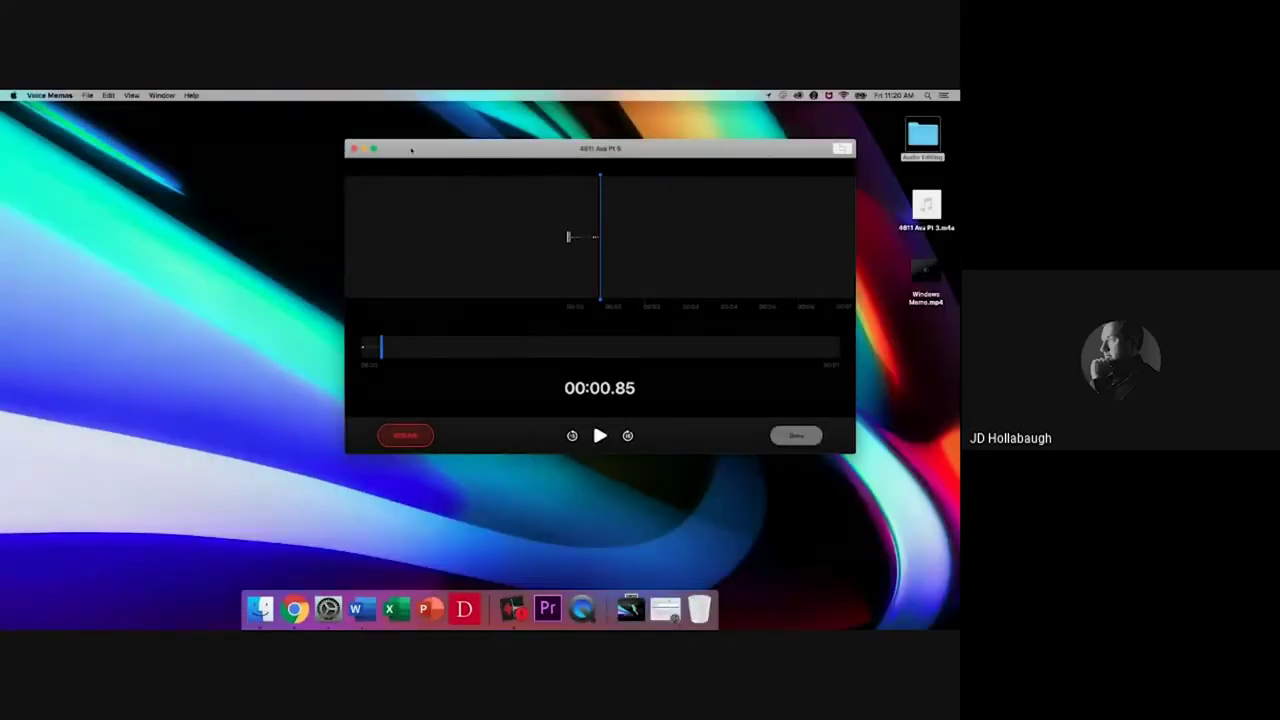
Step: Finish the paused memo and record a new one in full screen, pausing it after about 6.5 seconds
{"action": "left_click", "coordinate": [783, 437]}
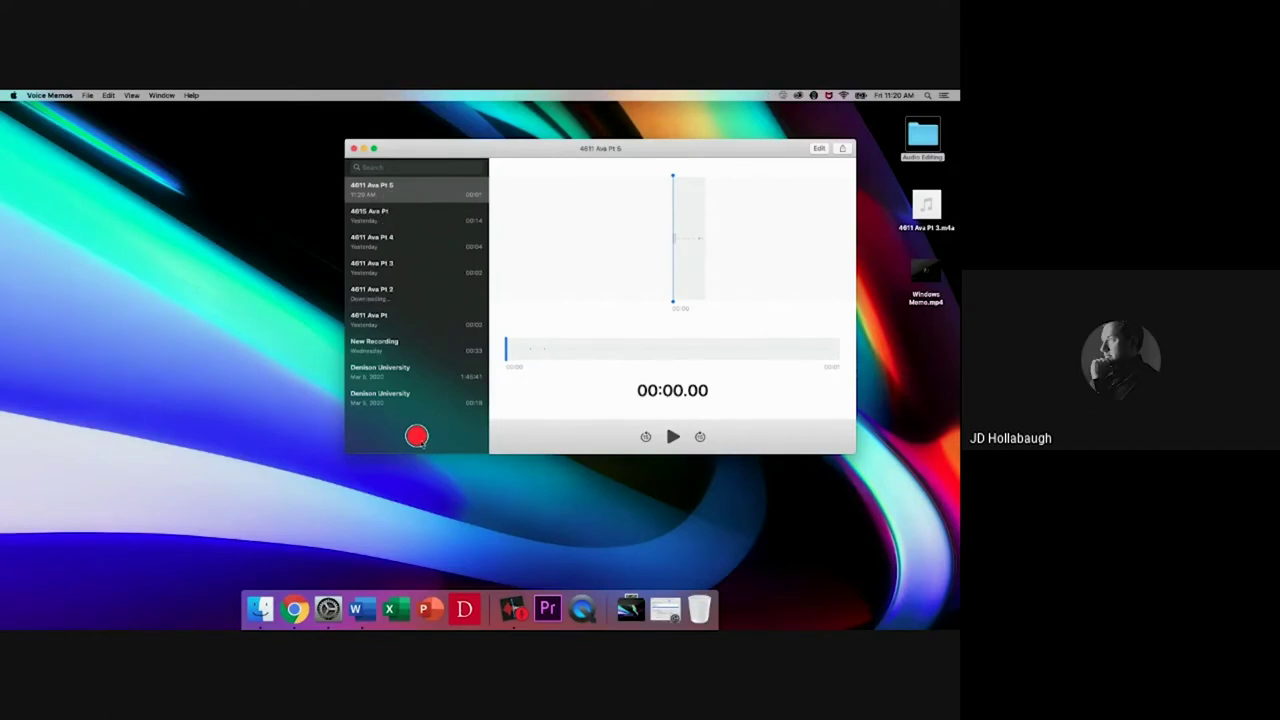
{"action": "left_click", "coordinate": [374, 149]}
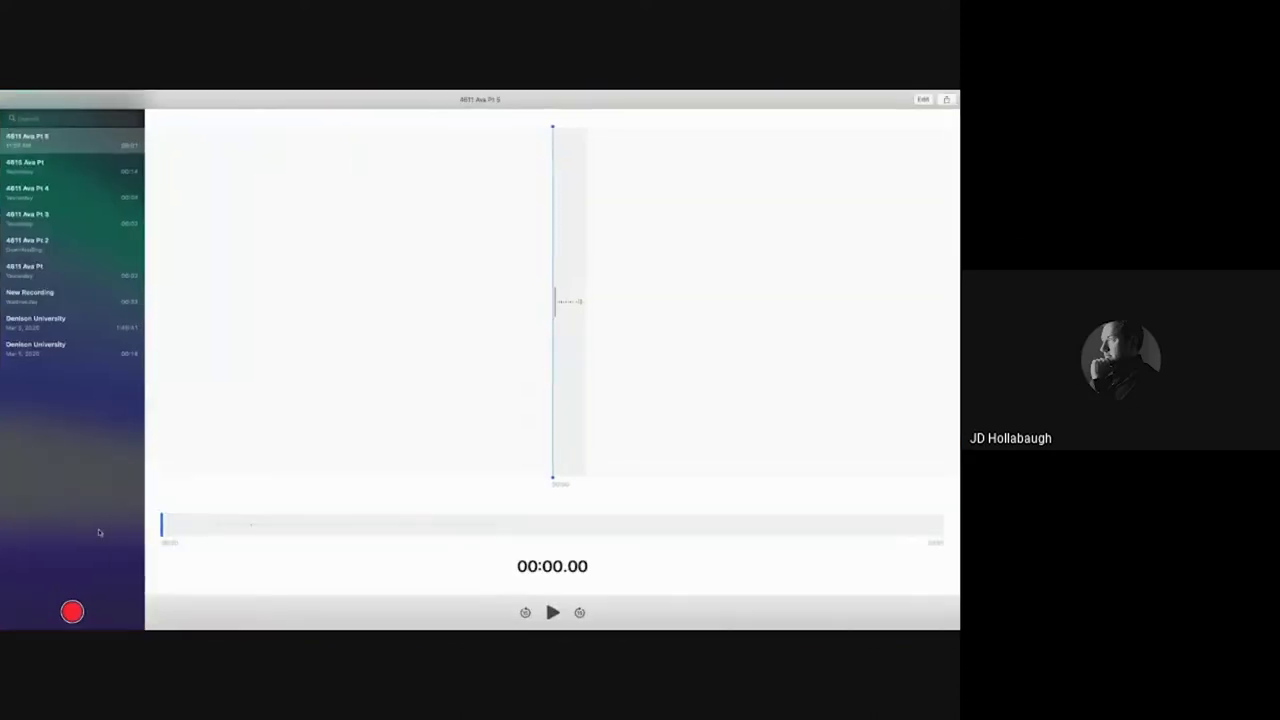
{"action": "left_click", "coordinate": [72, 612]}
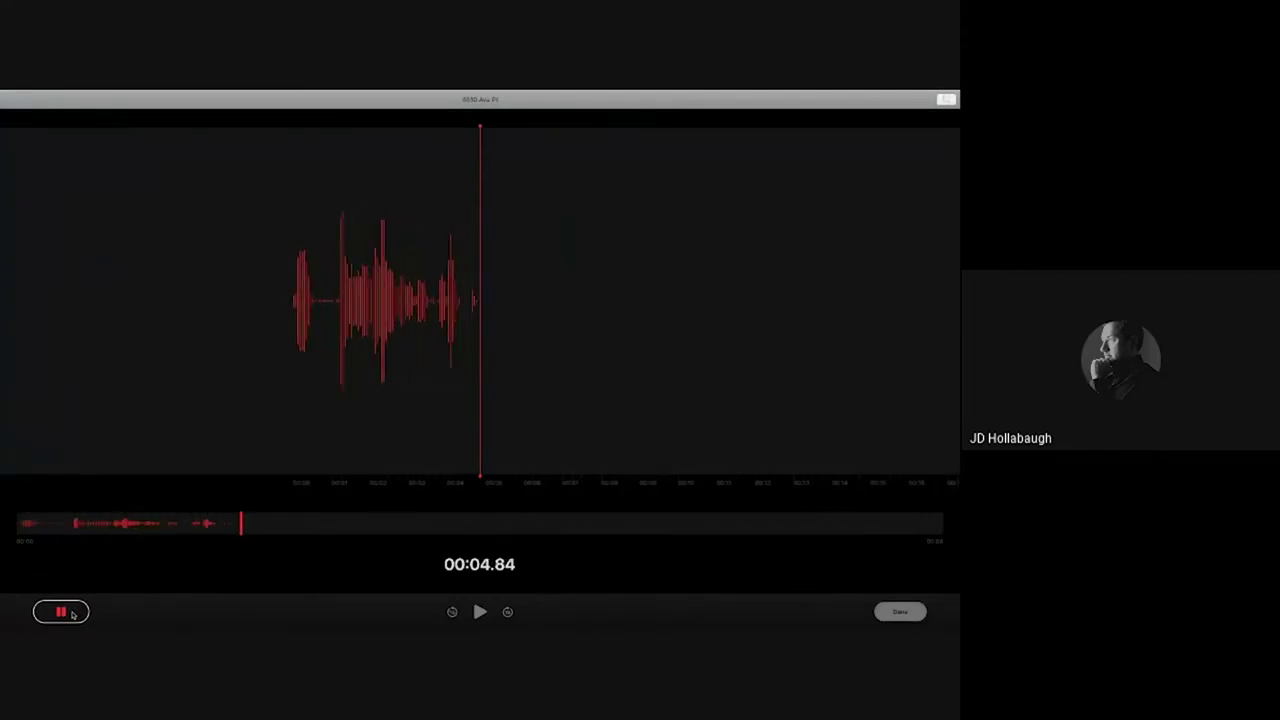
{"action": "left_click", "coordinate": [62, 612]}
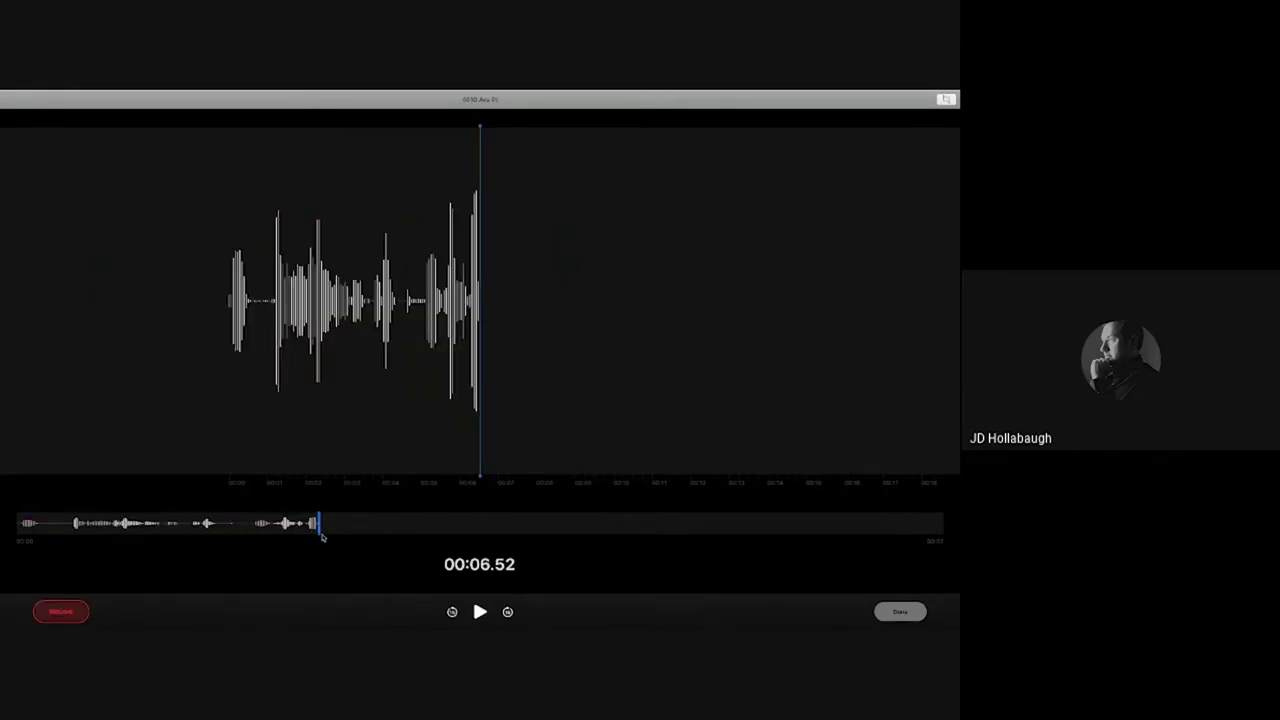
Step: Play back part of the paused recording and return the playhead to about 1.15 seconds
{"action": "left_click_drag", "start_coordinate": [319, 523], "coordinate": [75, 523]}
{"action": "left_click", "coordinate": [479, 612]}
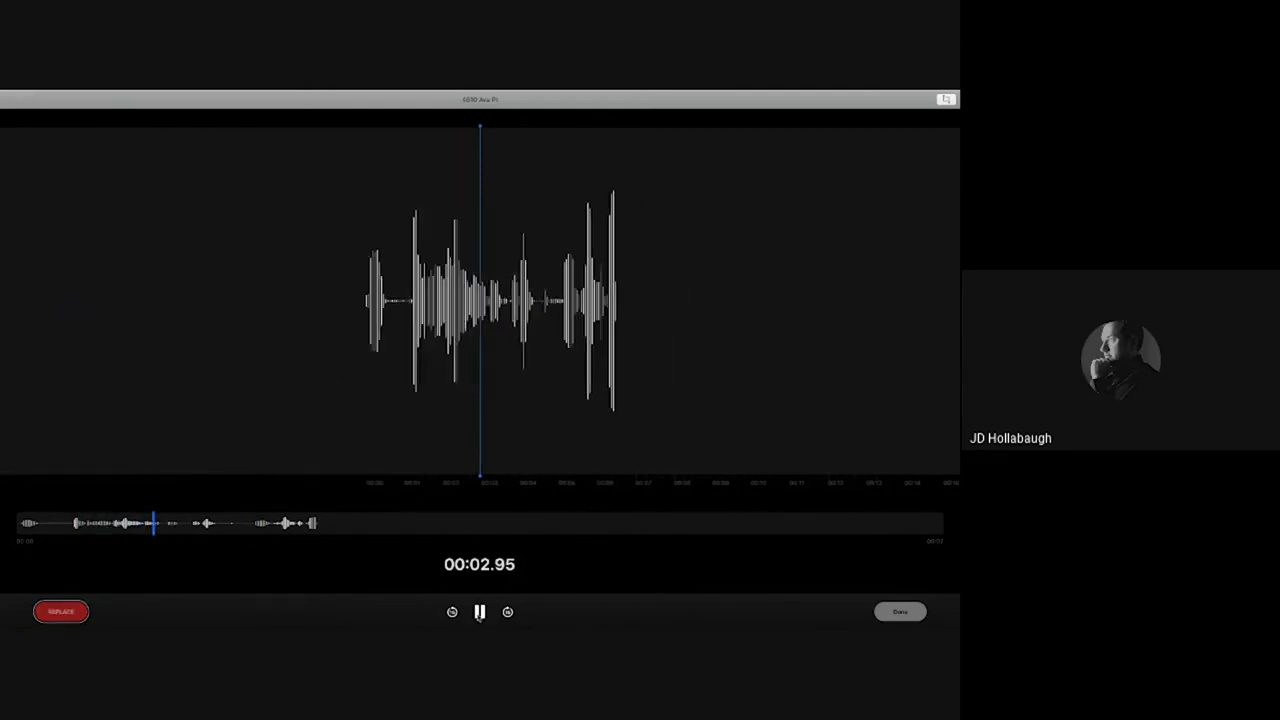
{"action": "left_click", "coordinate": [479, 612]}
{"action": "left_click_drag", "start_coordinate": [182, 534], "coordinate": [220, 537]}
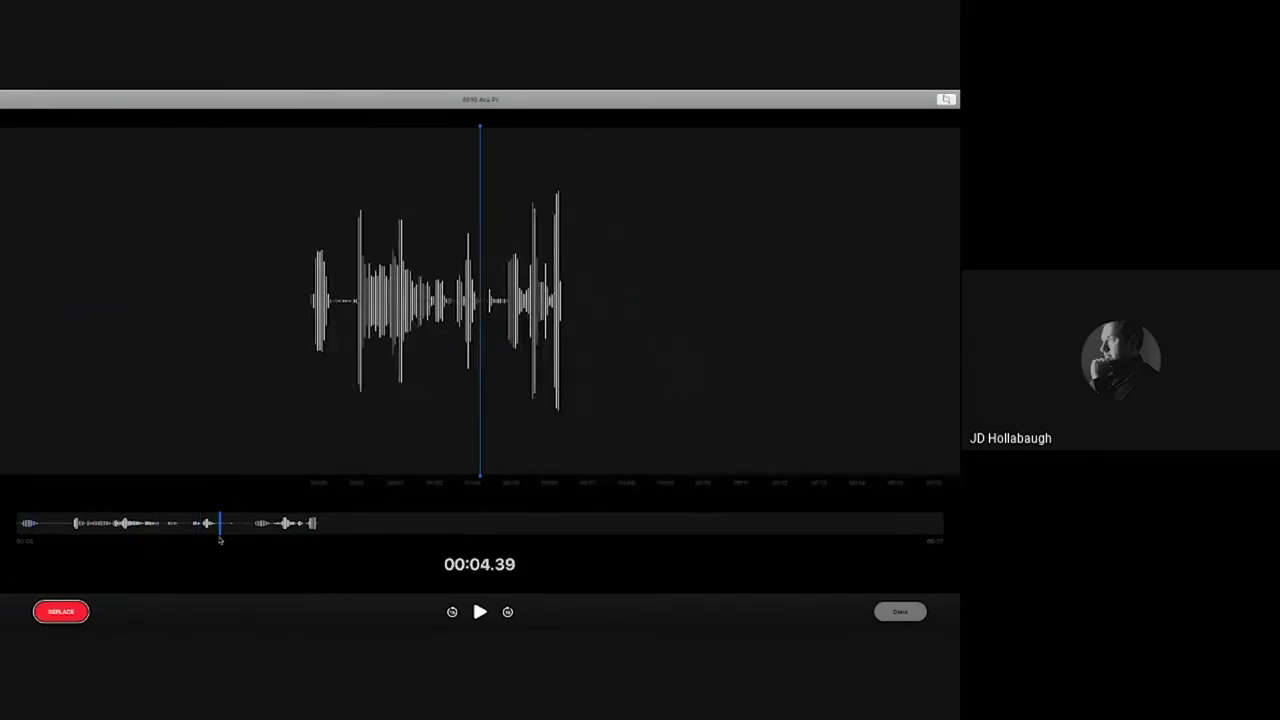
{"action": "left_click_drag", "start_coordinate": [220, 530], "coordinate": [76, 529]}
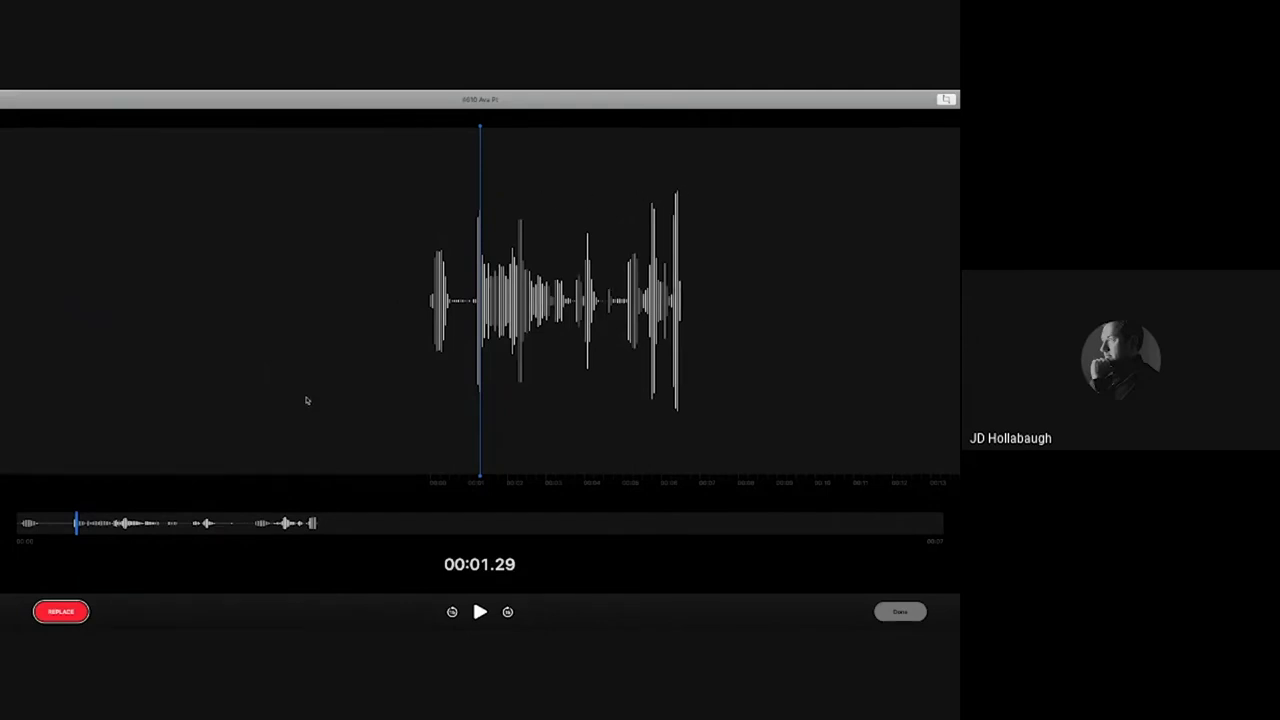
{"action": "left_click_drag", "start_coordinate": [76, 532], "coordinate": [70, 532]}
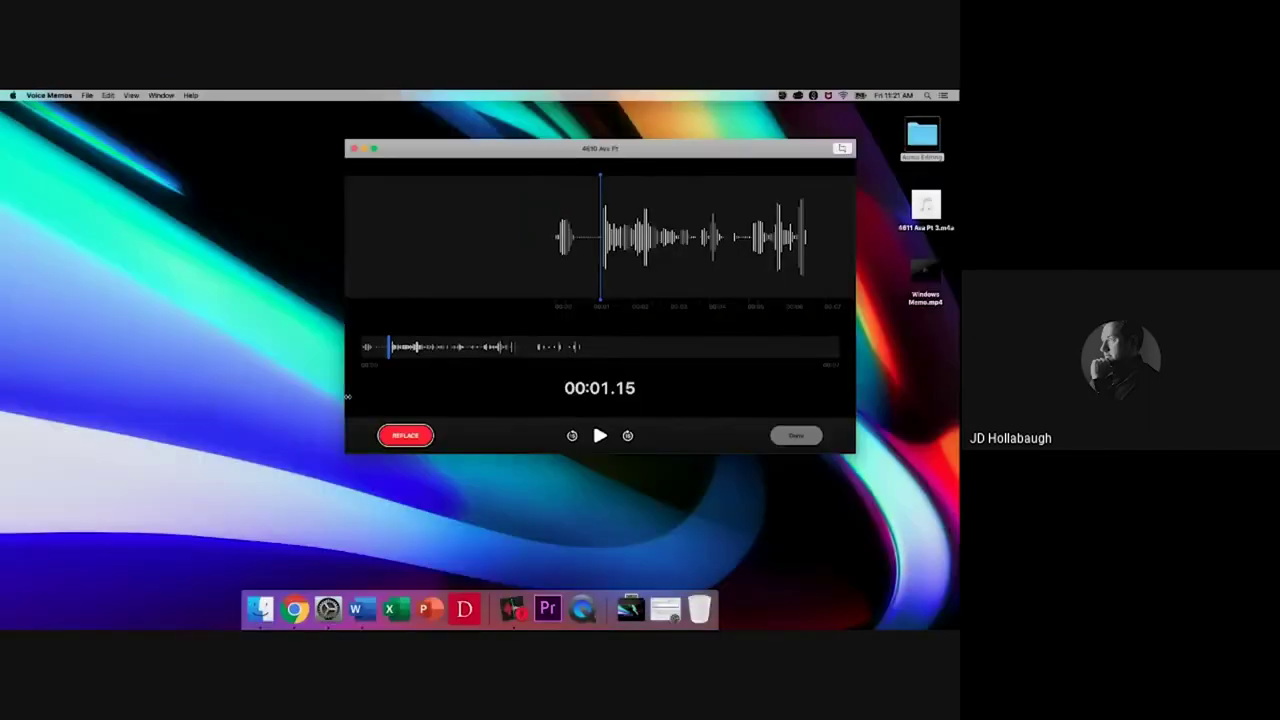
Step: Restore the Sound preferences, review the output and input settings, and place that window beside the Voice Memos window
{"action": "left_click", "coordinate": [331, 608]}
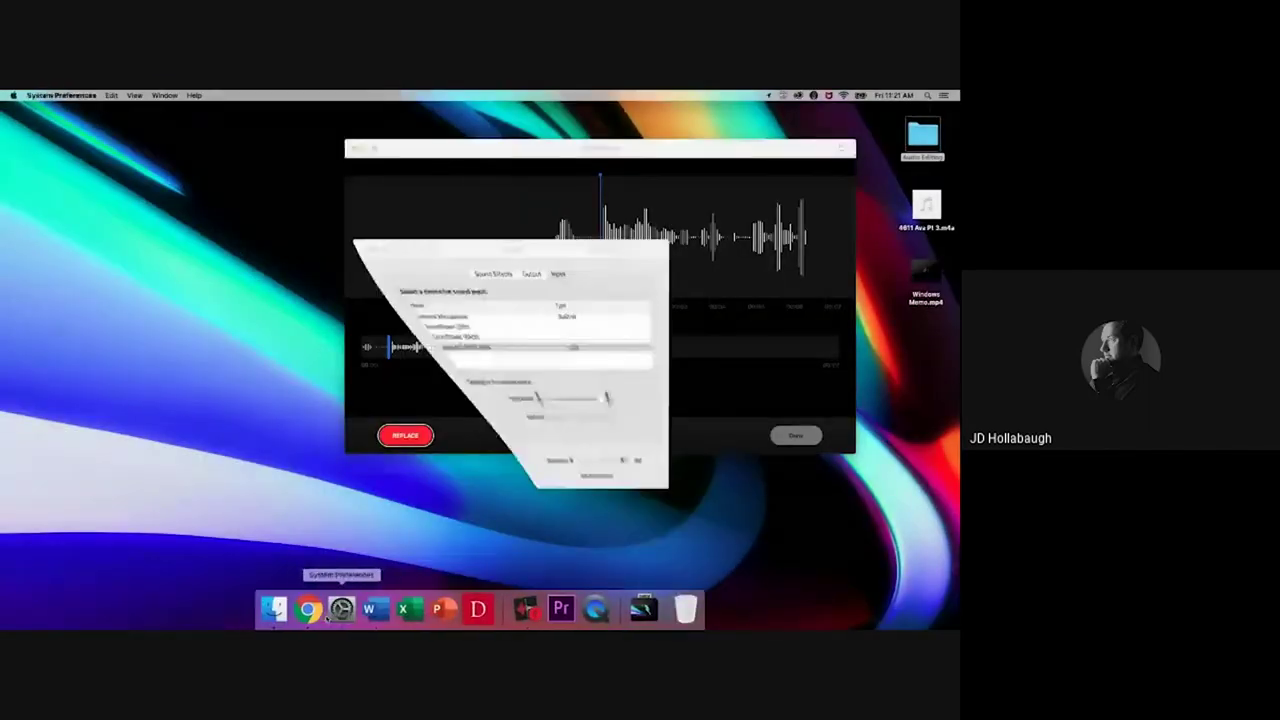
{"action": "mouse_move", "coordinate": [555, 329]}
{"action": "left_mouse_down"}
{"action": "mouse_move", "coordinate": [517, 331]}
{"action": "mouse_move", "coordinate": [574, 342]}
{"action": "left_mouse_up"}
{"action": "left_click", "coordinate": [514, 202]}
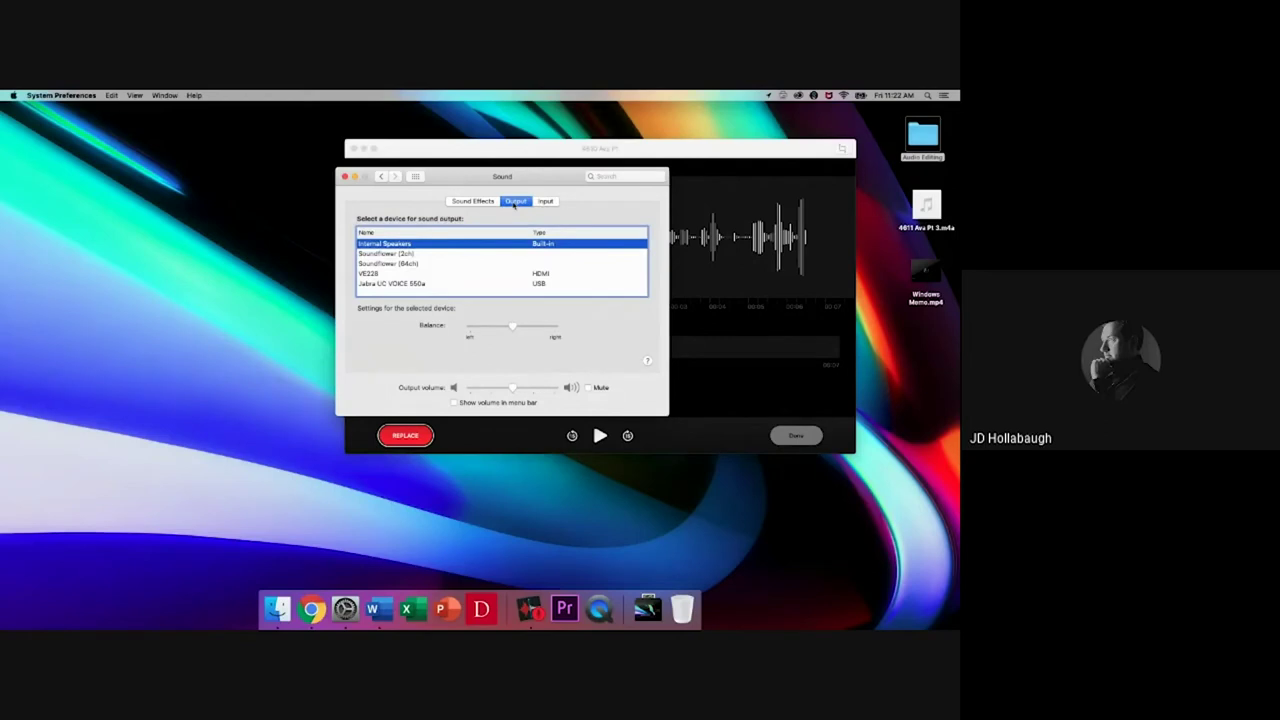
{"action": "mouse_move", "coordinate": [513, 392]}
{"action": "left_click_drag", "start_coordinate": [513, 392], "coordinate": [509, 393]}
{"action": "left_click", "coordinate": [545, 201]}
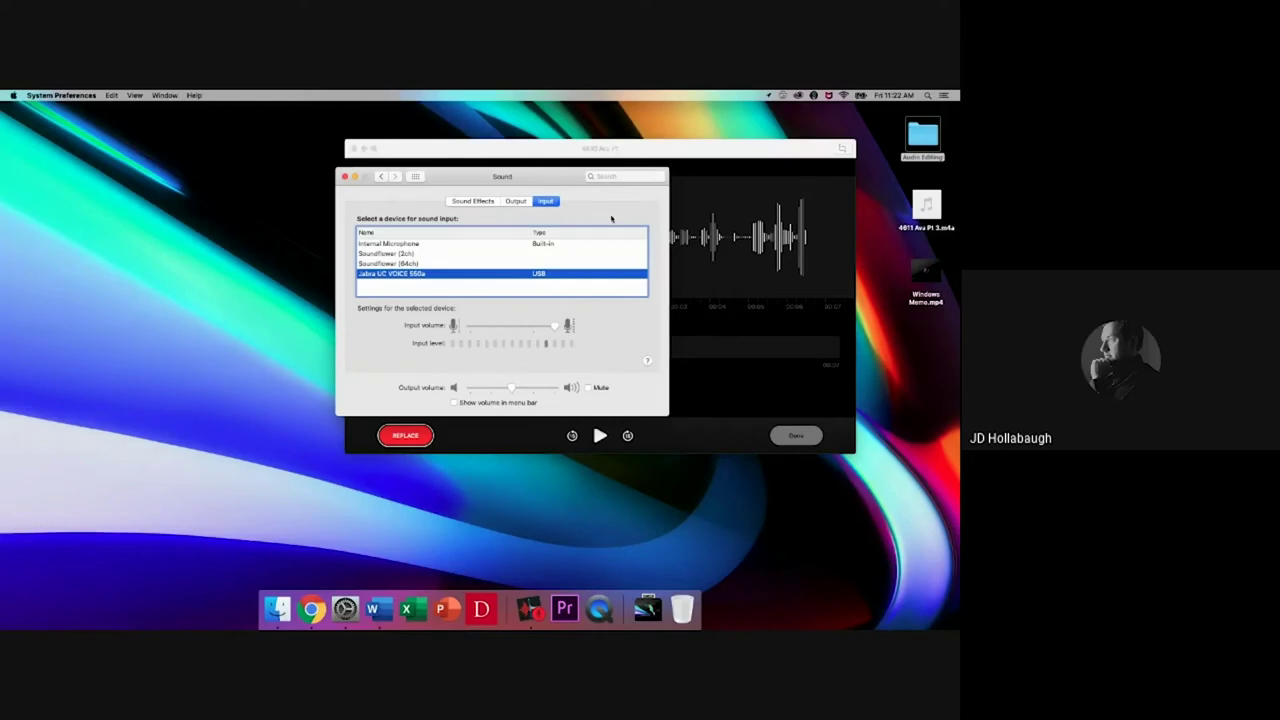
{"action": "left_click_drag", "start_coordinate": [515, 171], "coordinate": [189, 150]}
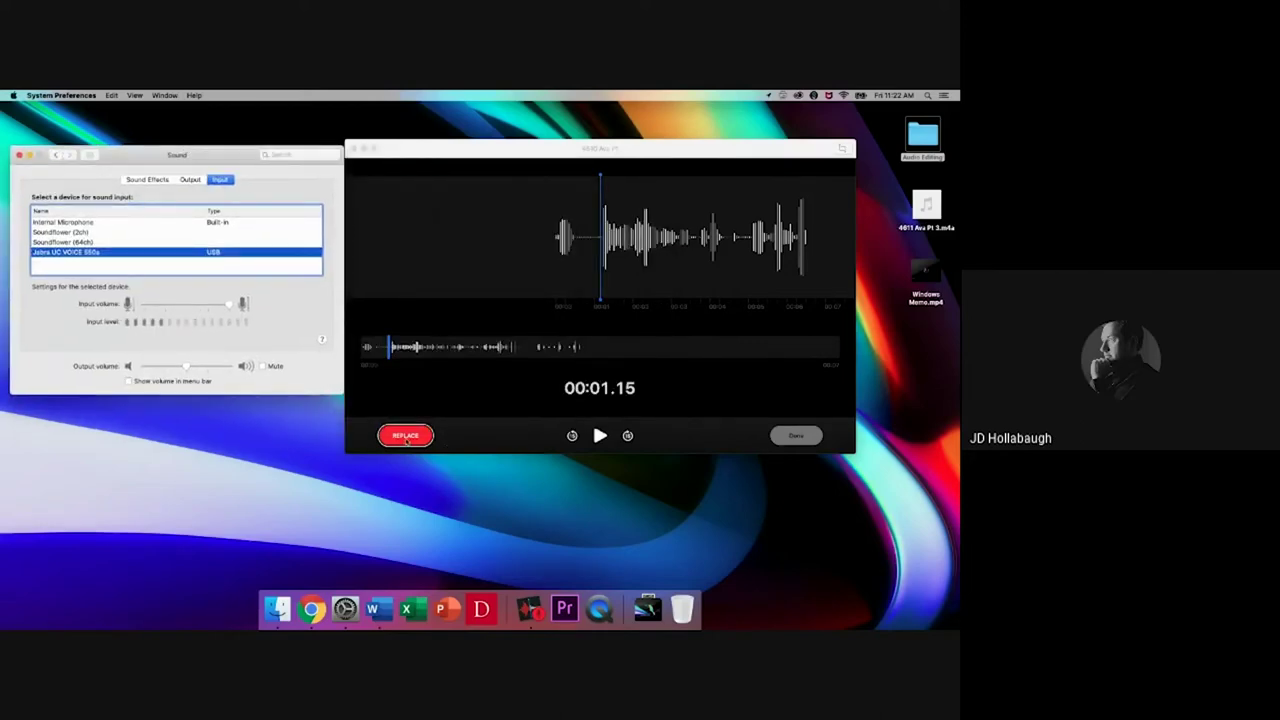
{"action": "left_click_drag", "start_coordinate": [730, 149], "coordinate": [760, 149]}
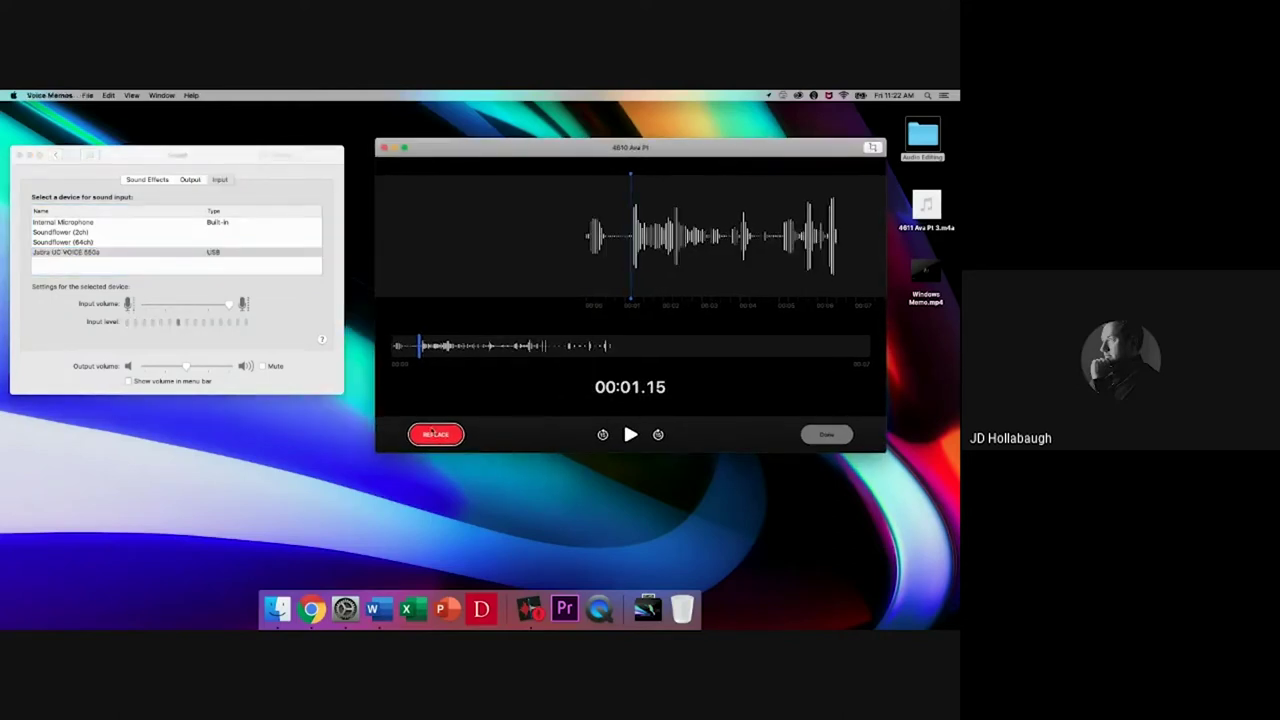
Step: Play the paused recording from about 1.23 seconds, pause it, and raise the system output volume
{"action": "left_click_drag", "start_coordinate": [421, 352], "coordinate": [426, 352]}
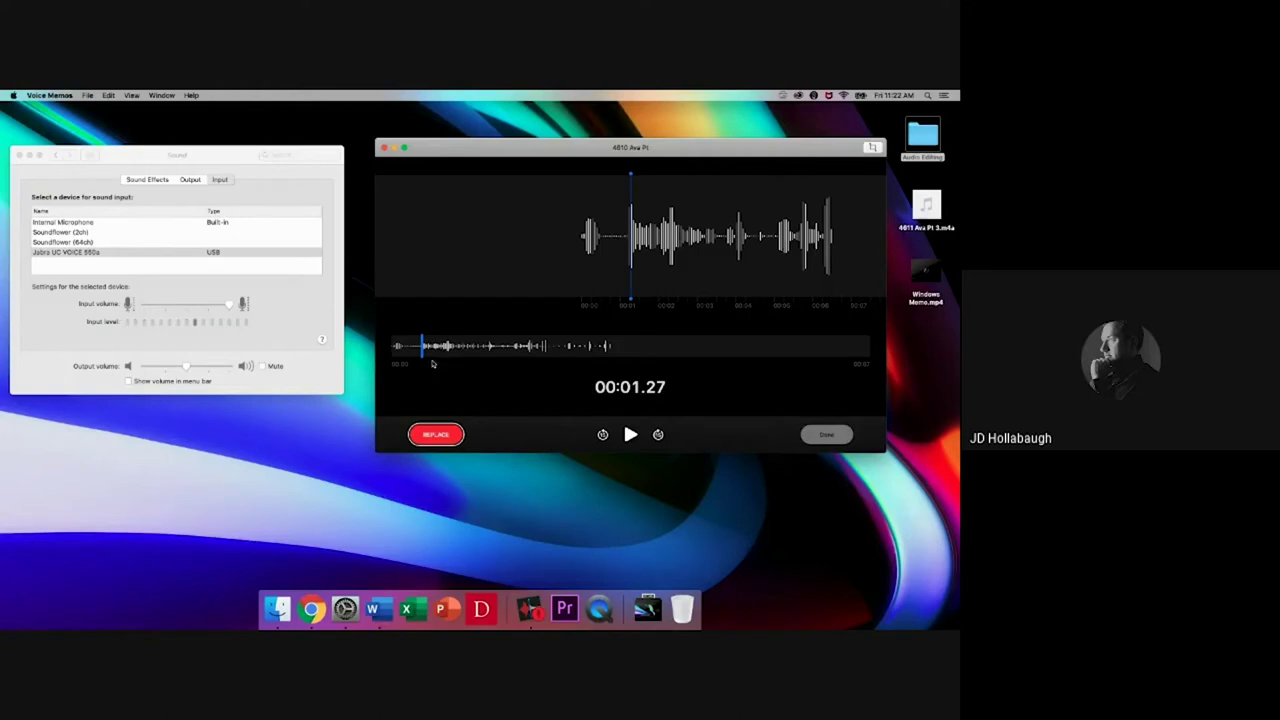
{"action": "mouse_move", "coordinate": [422, 350]}
{"action": "left_mouse_down"}
{"action": "mouse_move", "coordinate": [483, 363]}
{"action": "mouse_move", "coordinate": [420, 365]}
{"action": "left_mouse_up"}
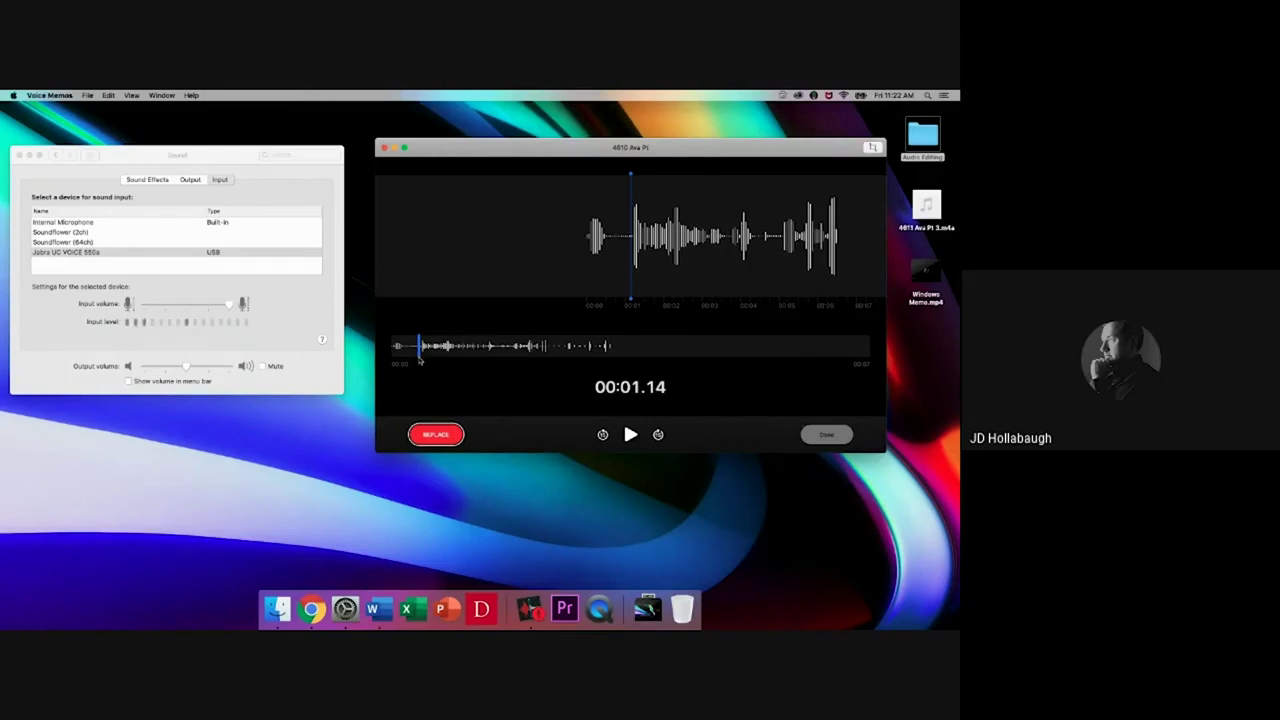
{"action": "mouse_move", "coordinate": [423, 360]}
{"action": "left_mouse_down"}
{"action": "mouse_move", "coordinate": [531, 355]}
{"action": "mouse_move", "coordinate": [423, 360]}
{"action": "left_mouse_up"}
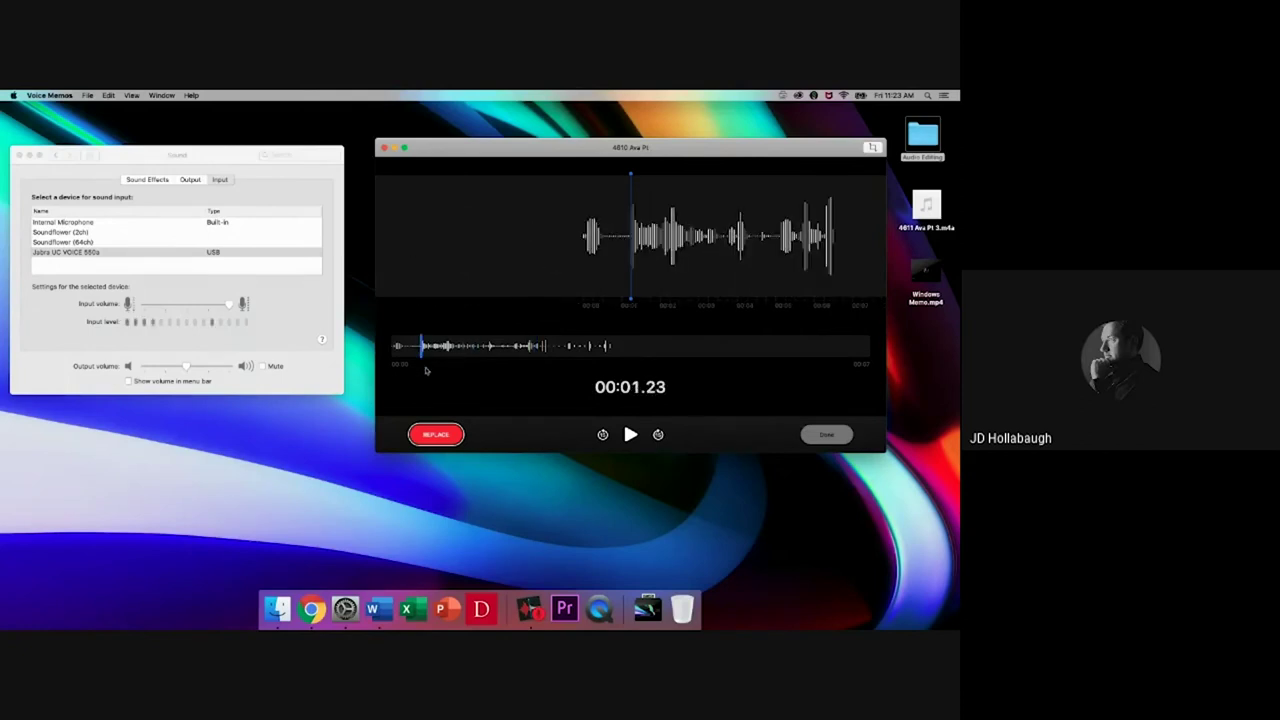
{"action": "left_click", "coordinate": [632, 437]}
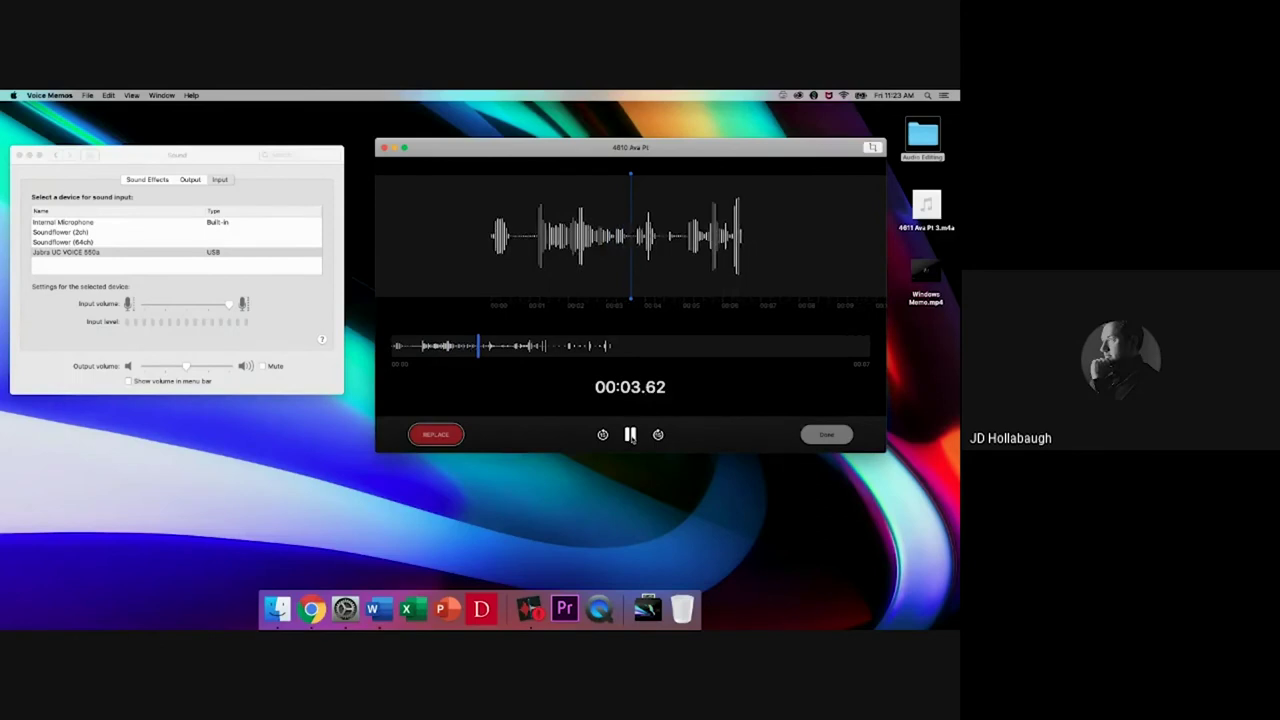
{"action": "left_click", "coordinate": [631, 437]}
{"action": "key", "text": "XF86AudioRaiseVolume"}
{"action": "key", "text": "XF86AudioRaiseVolume"}
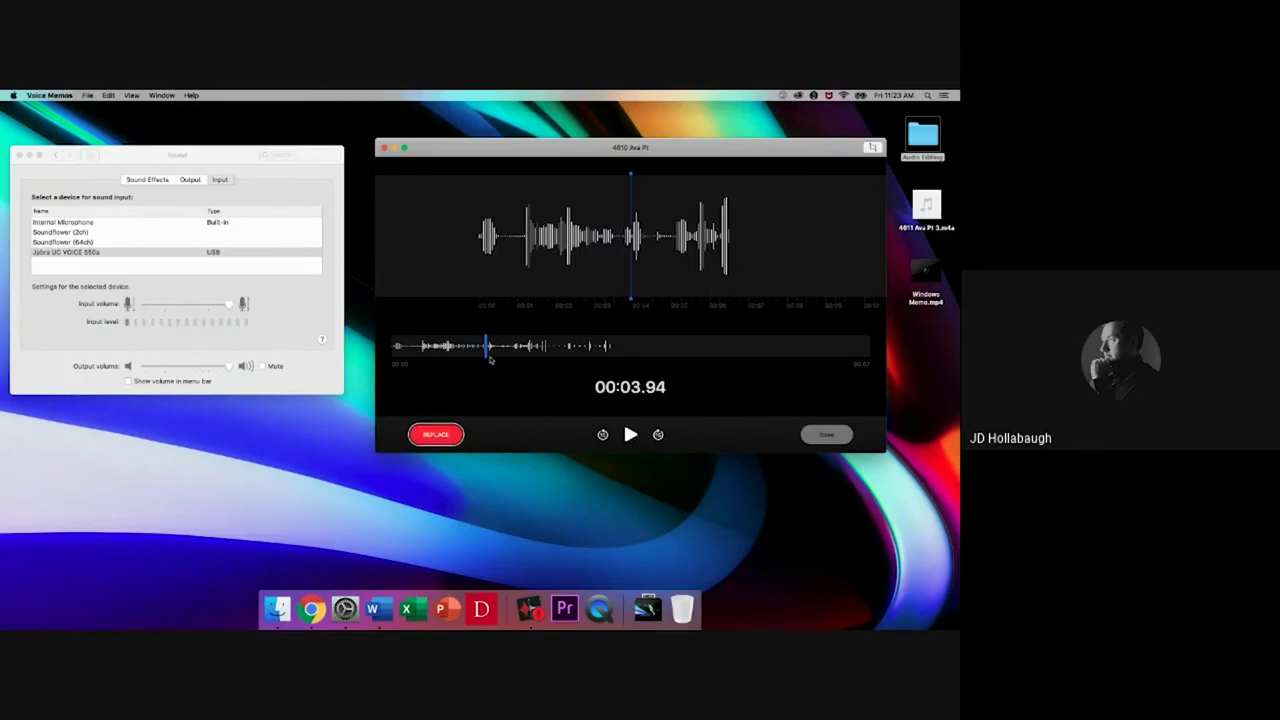
Step: Replay the paused recording from just after the one-second mark and pause it
{"action": "left_click_drag", "start_coordinate": [486, 358], "coordinate": [424, 358]}
{"action": "left_click", "coordinate": [631, 436]}
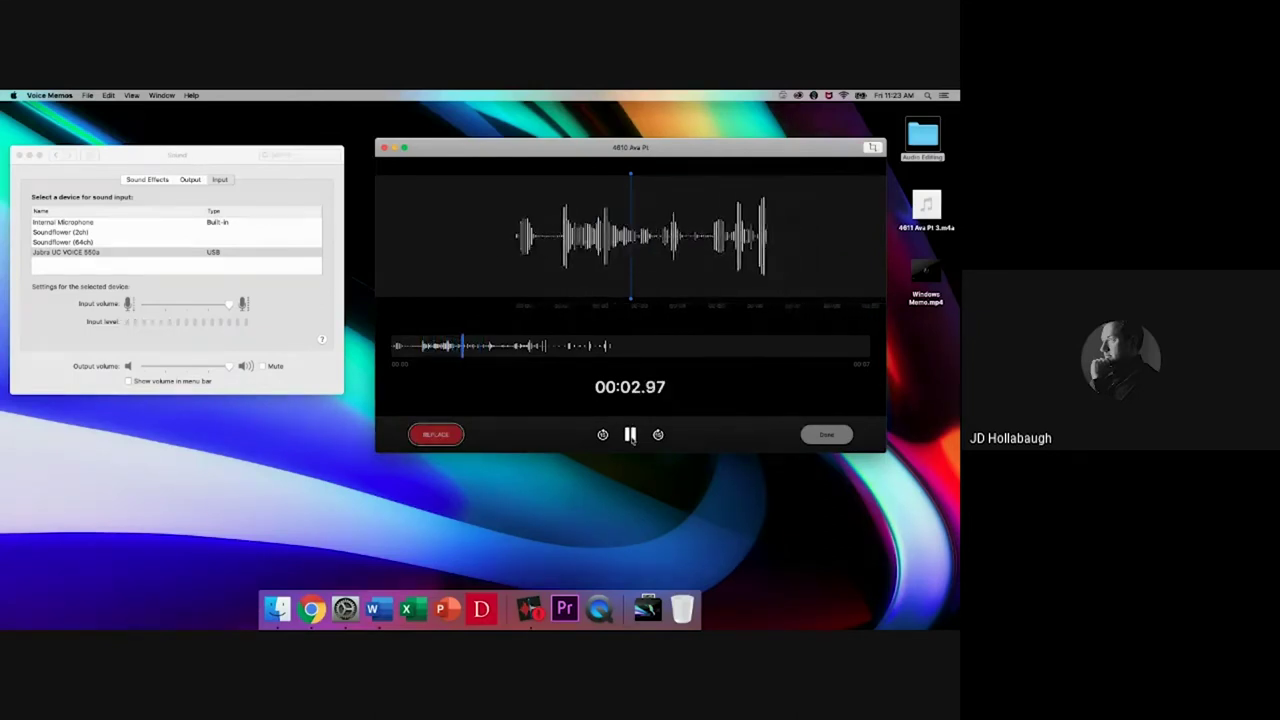
{"action": "left_click", "coordinate": [631, 436]}
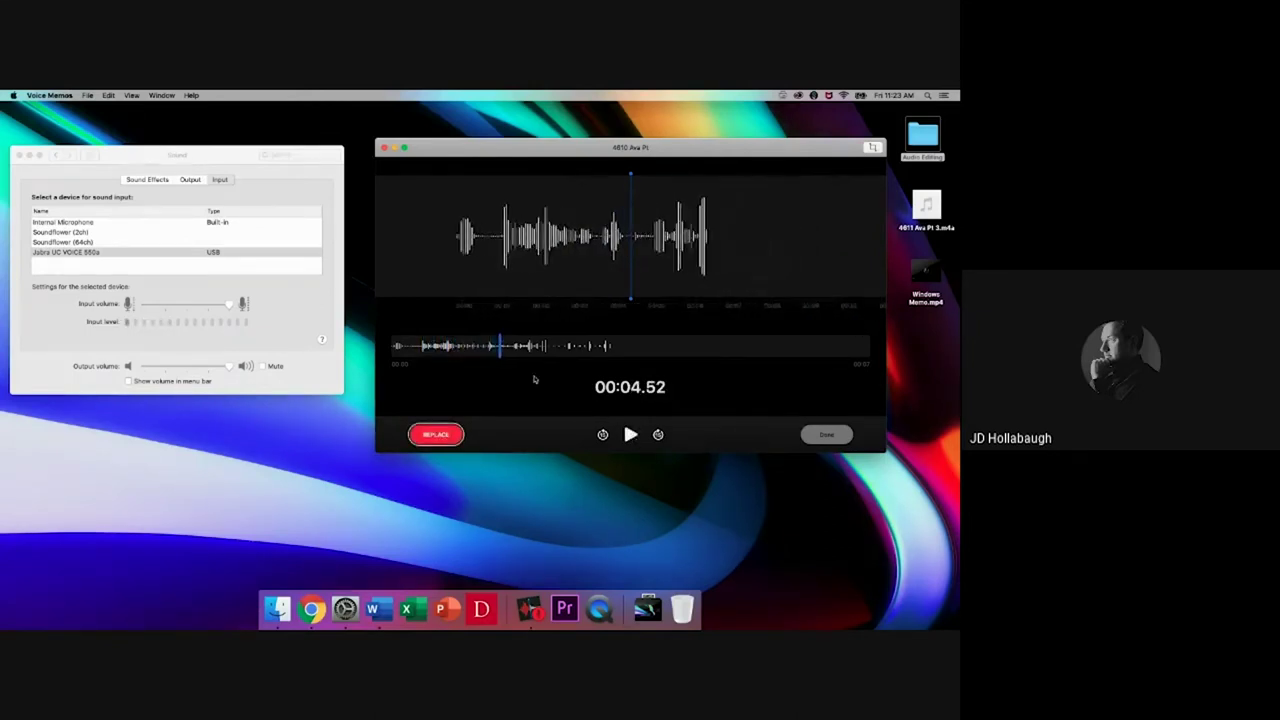
Step: Re-record over about two seconds of the memo with Replace, starting at about 1.20 seconds
{"action": "left_click_drag", "start_coordinate": [503, 356], "coordinate": [420, 350]}
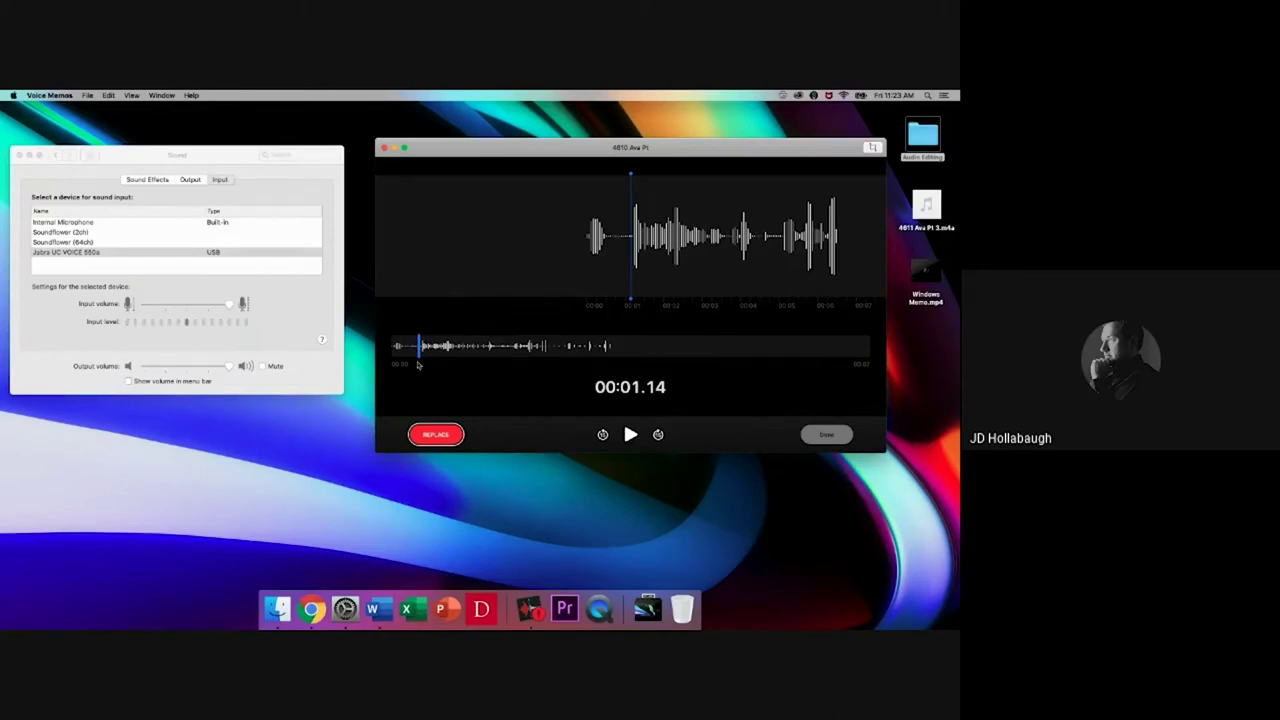
{"action": "left_click_drag", "start_coordinate": [422, 361], "coordinate": [420, 361]}
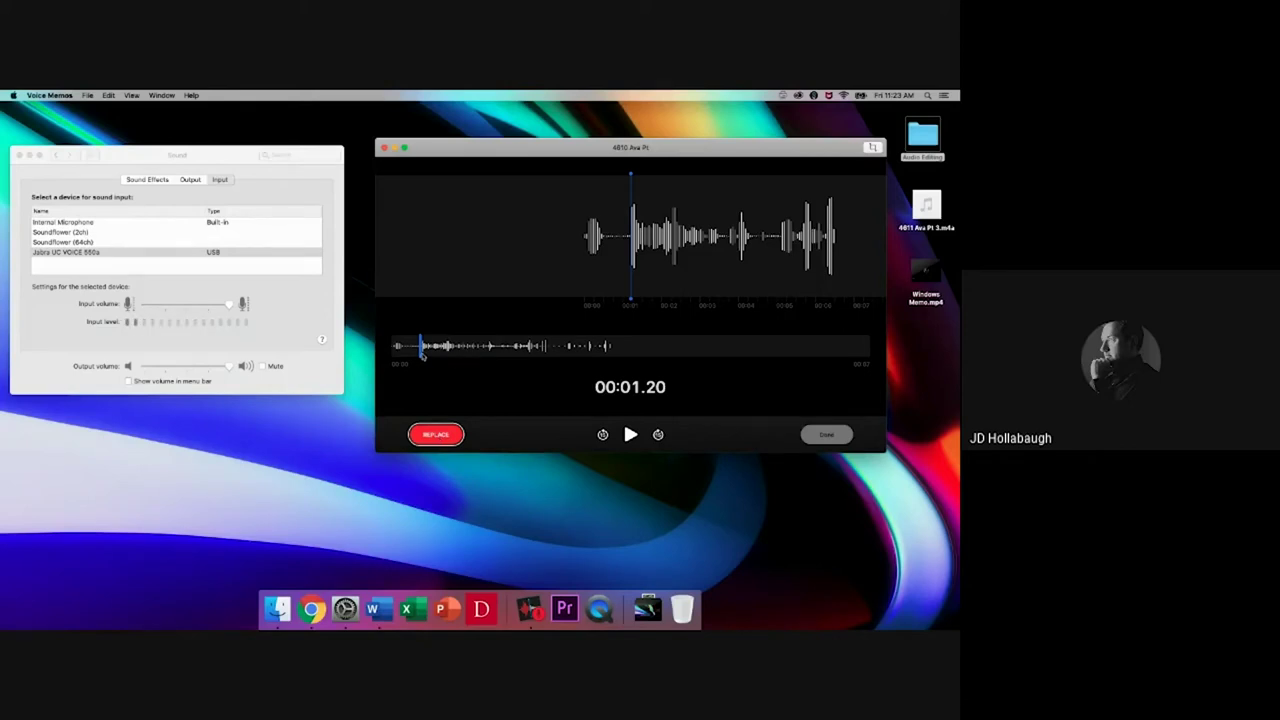
{"action": "left_click", "coordinate": [436, 435]}
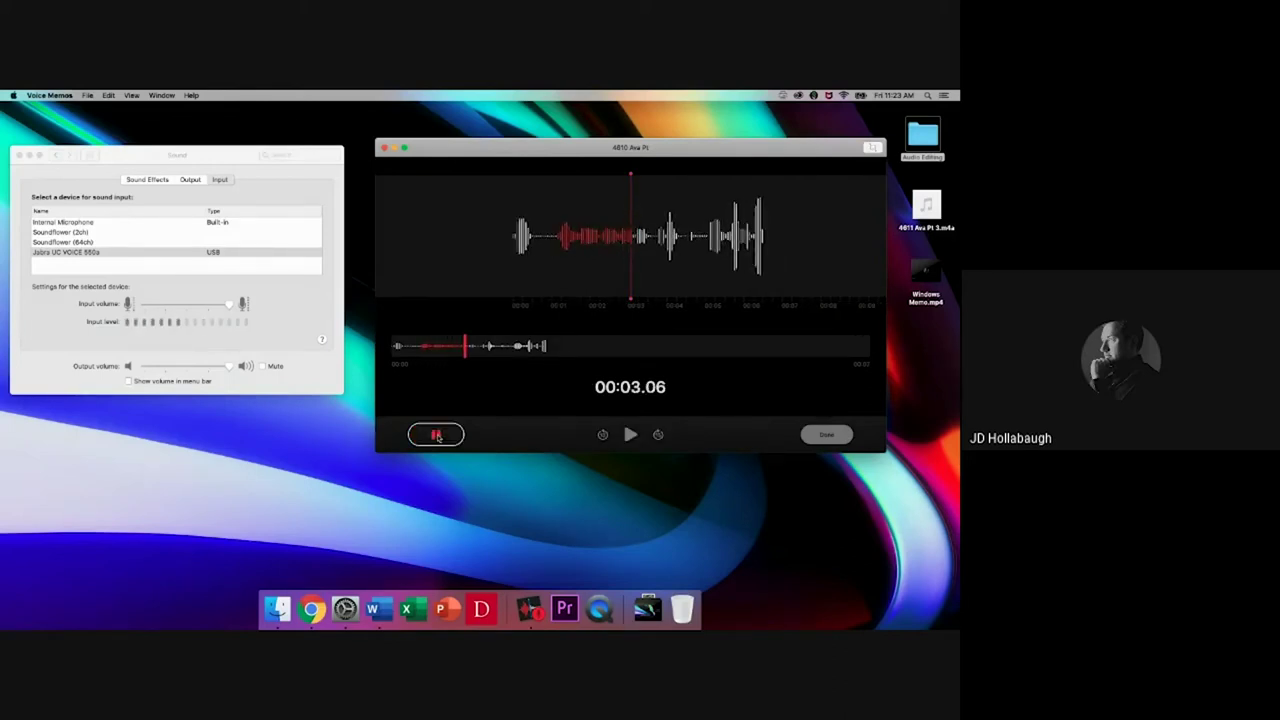
{"action": "left_click", "coordinate": [436, 435]}
Step: Play back the replaced section from about 1.16 seconds and finish the memo
{"action": "left_click_drag", "start_coordinate": [475, 354], "coordinate": [420, 358]}
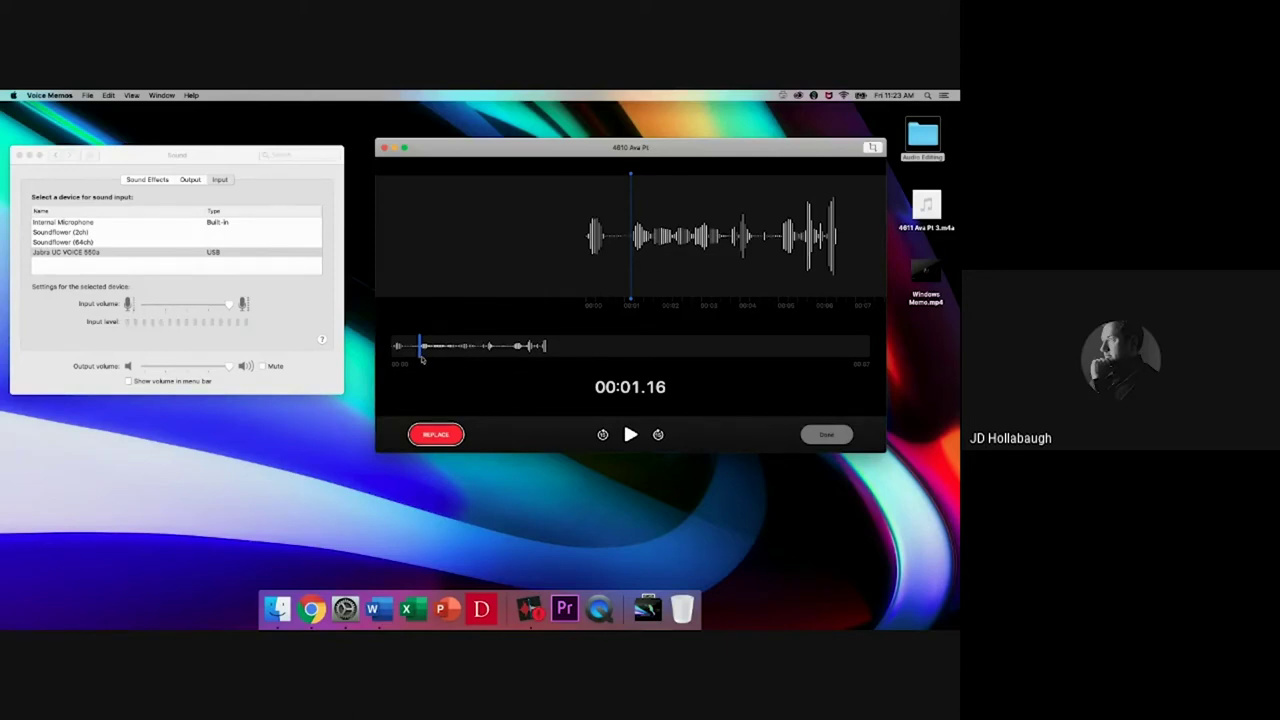
{"action": "left_click", "coordinate": [633, 440]}
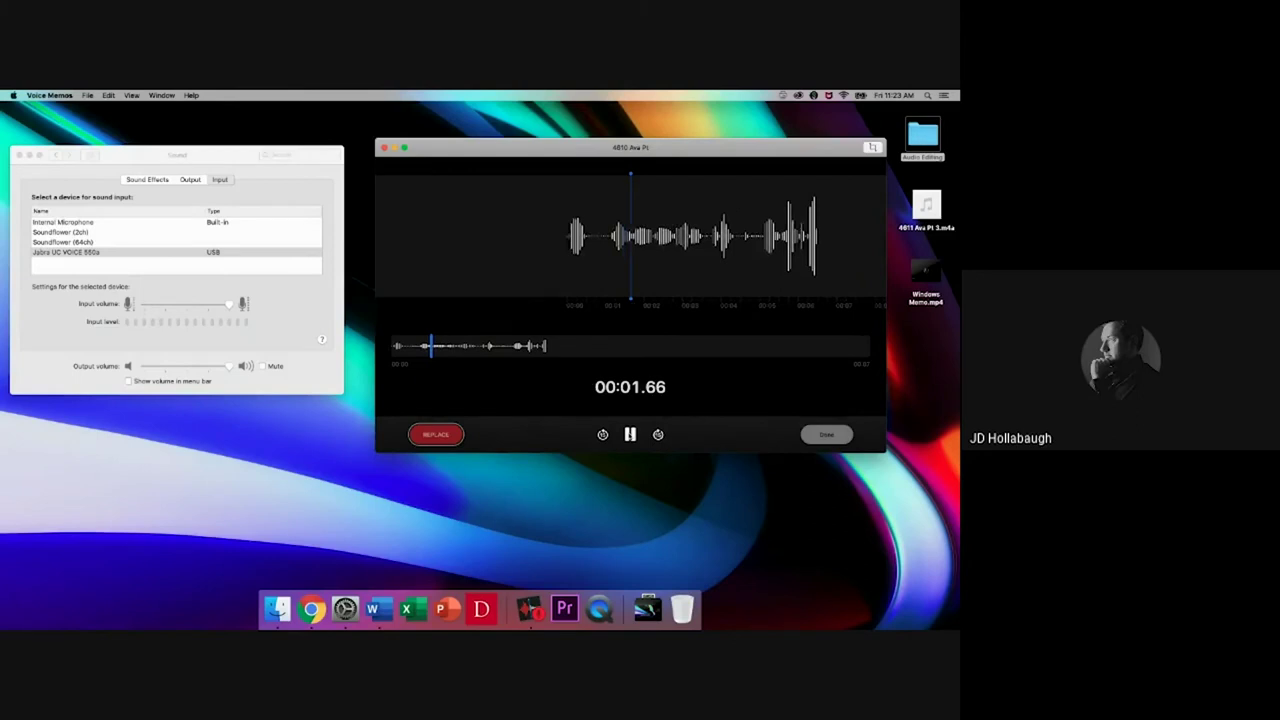
{"action": "left_click", "coordinate": [630, 434]}
{"action": "left_click_drag", "start_coordinate": [465, 356], "coordinate": [419, 360]}
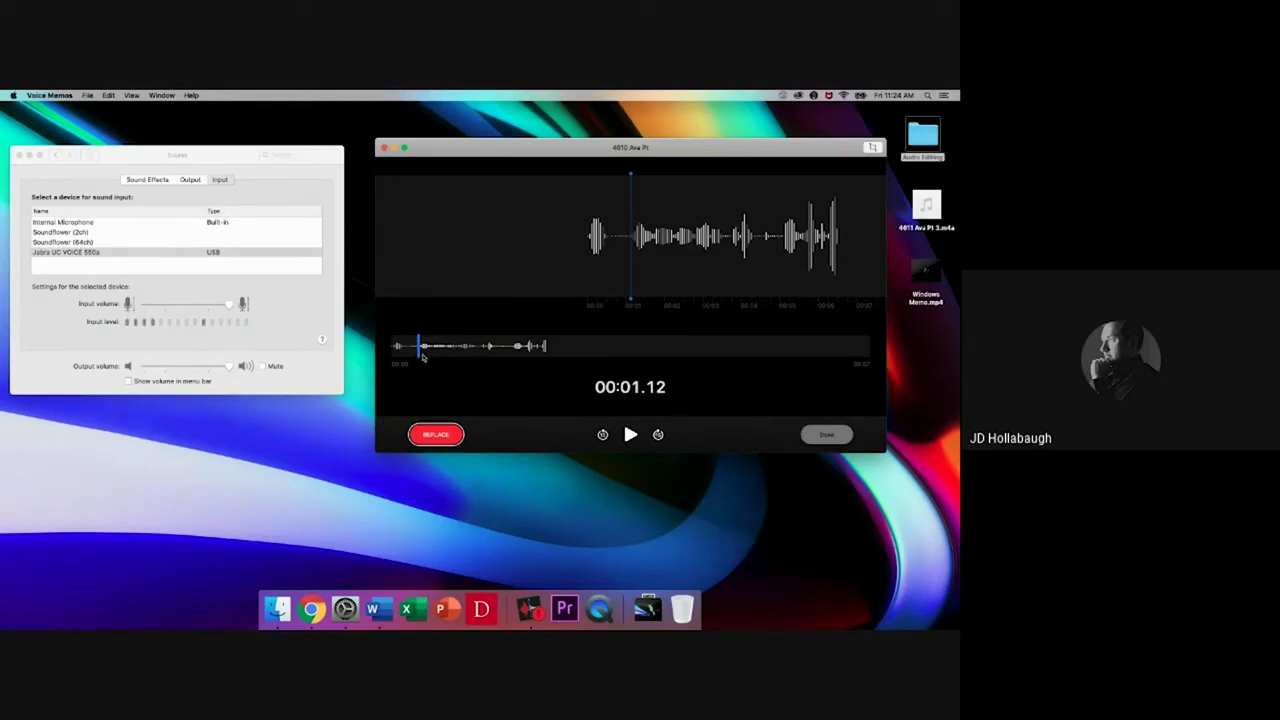
{"action": "mouse_move", "coordinate": [430, 358]}
{"action": "left_mouse_down"}
{"action": "mouse_move", "coordinate": [546, 366]}
{"action": "mouse_move", "coordinate": [433, 366]}
{"action": "left_mouse_up"}
{"action": "left_click", "coordinate": [828, 438]}
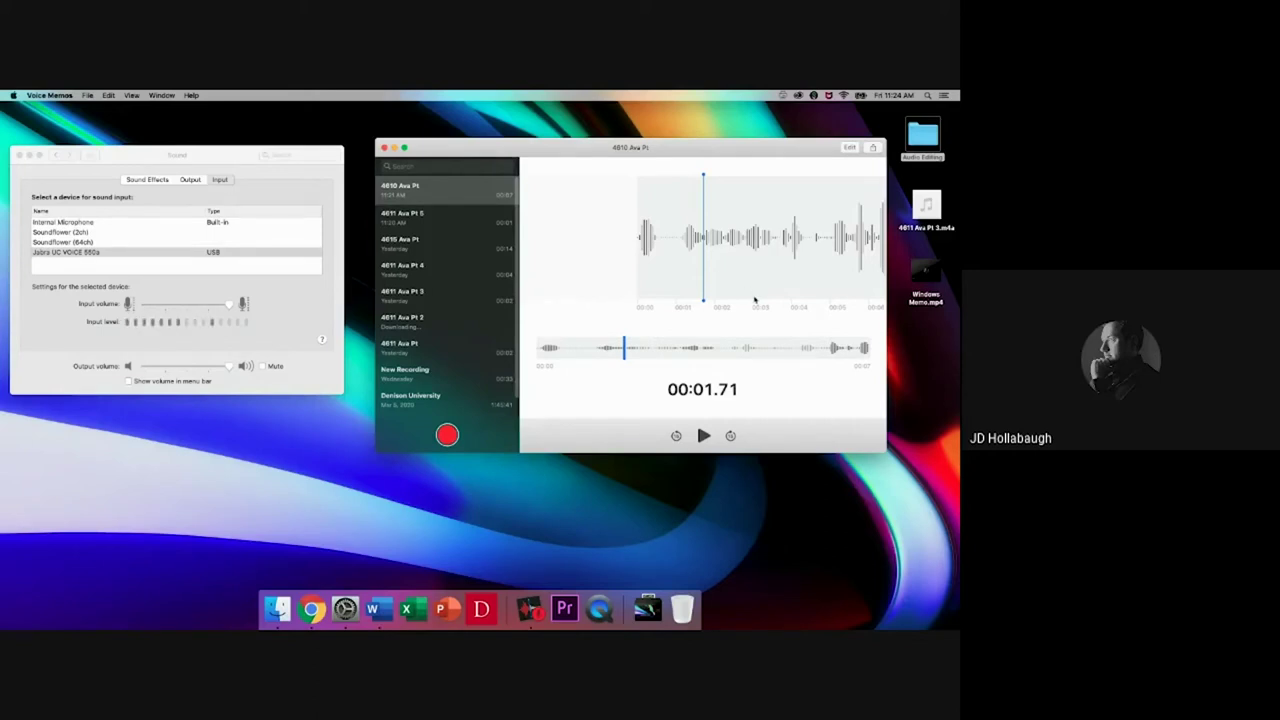
Step: Record a new memo, pause it at about 1.85 seconds, and resume it in full screen until about 7.45 seconds
{"action": "left_click", "coordinate": [447, 435]}
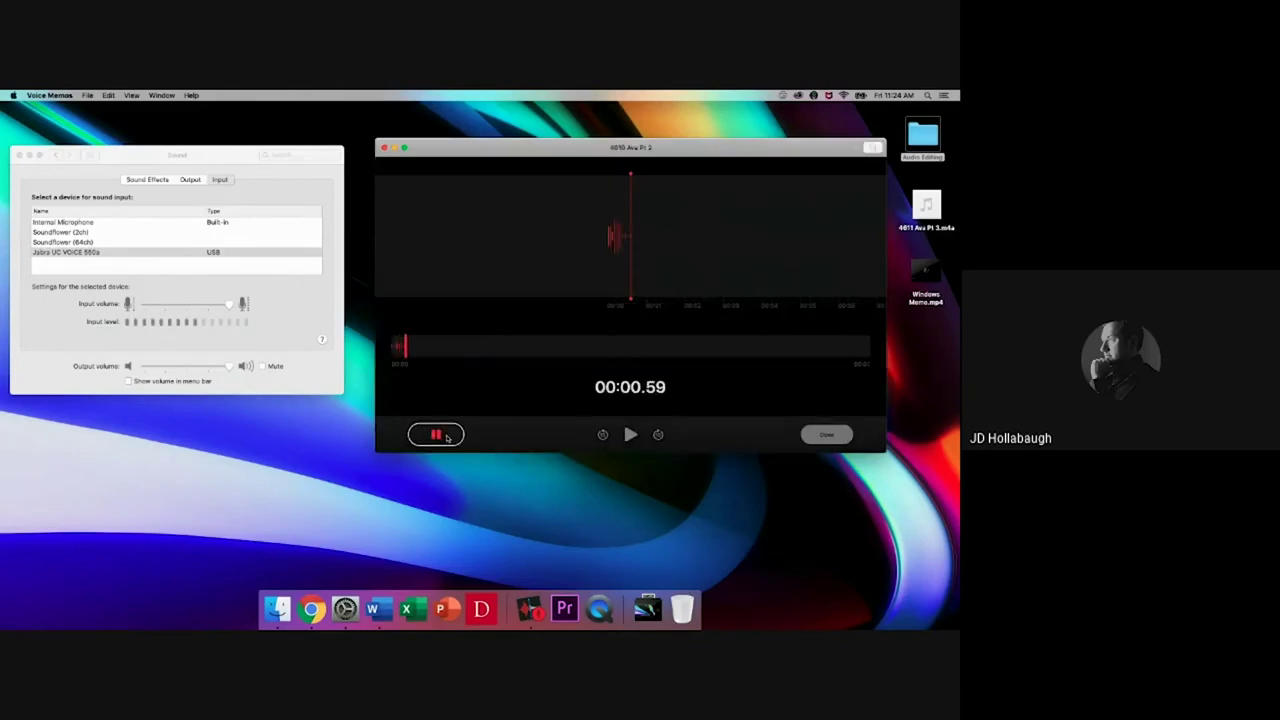
{"action": "left_click", "coordinate": [437, 435]}
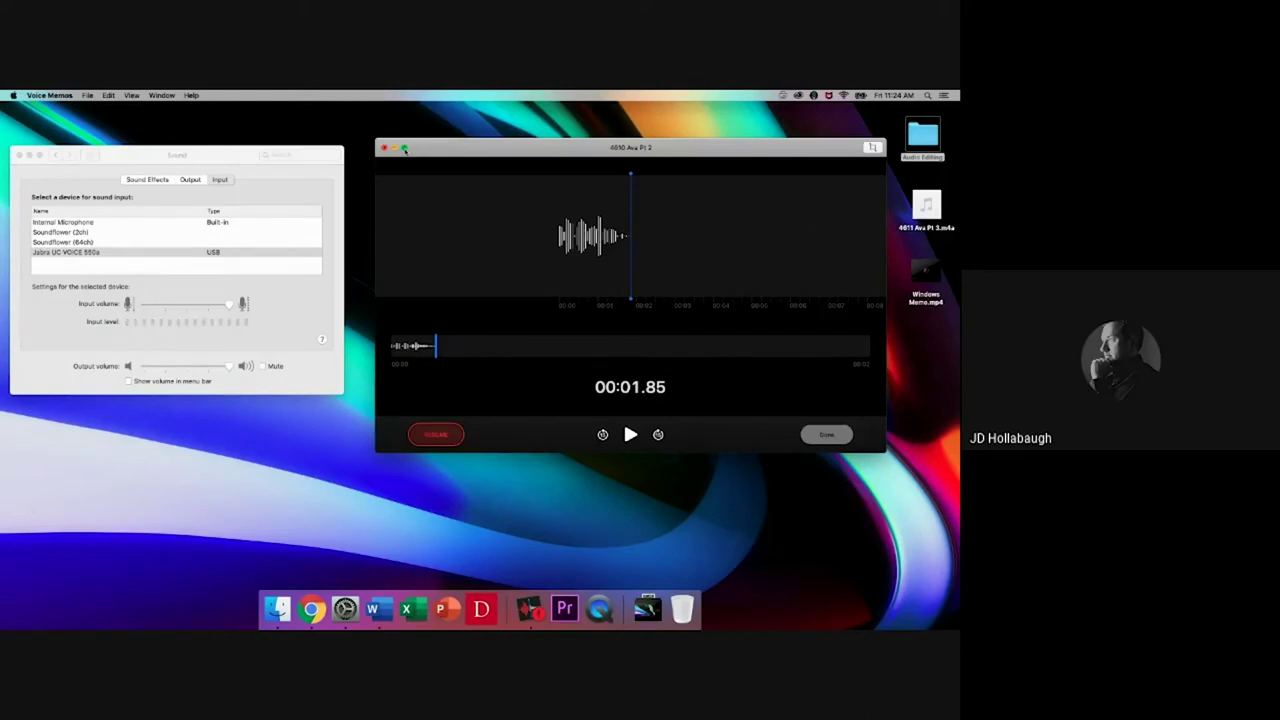
{"action": "left_click", "coordinate": [404, 148]}
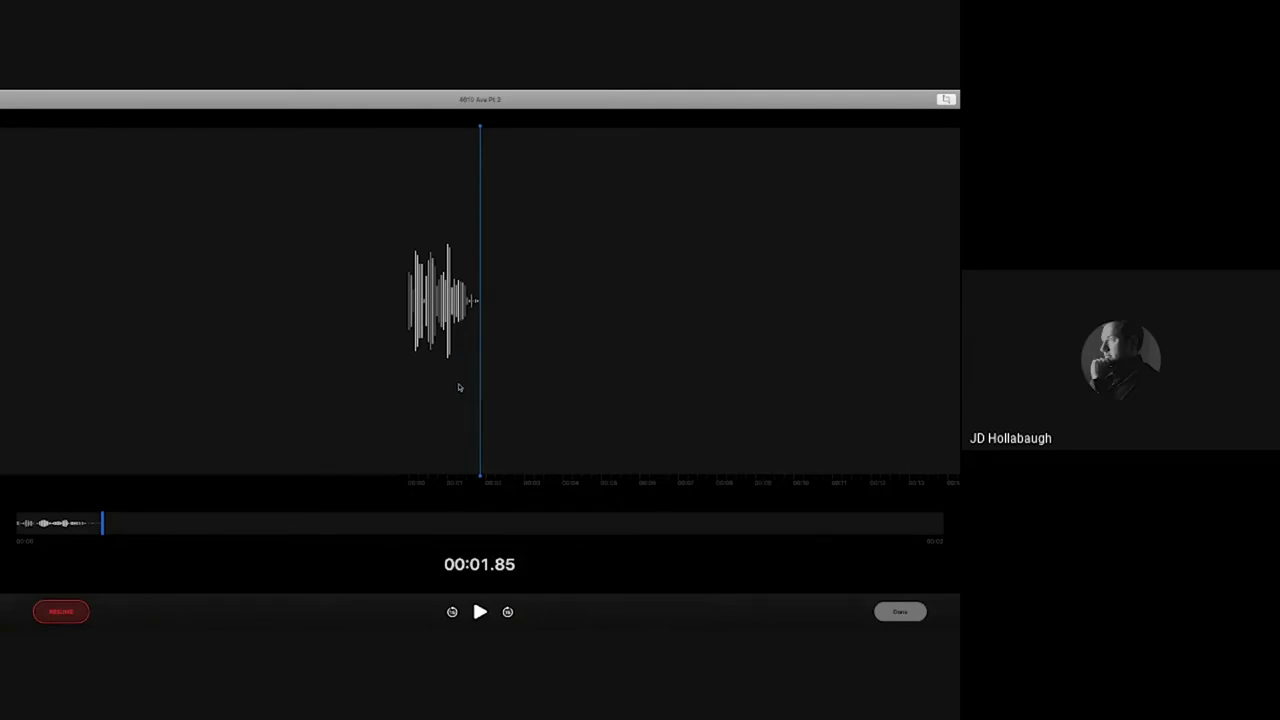
{"action": "left_click", "coordinate": [66, 613]}
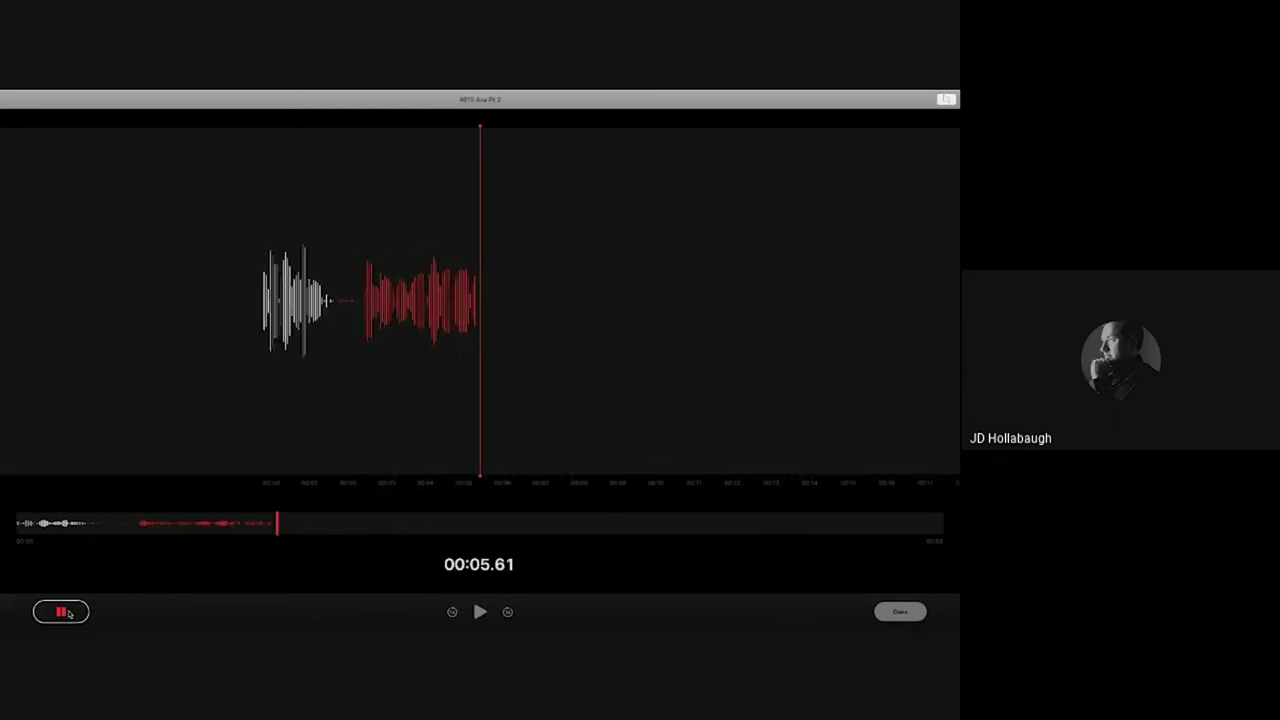
{"action": "left_click", "coordinate": [61, 612]}
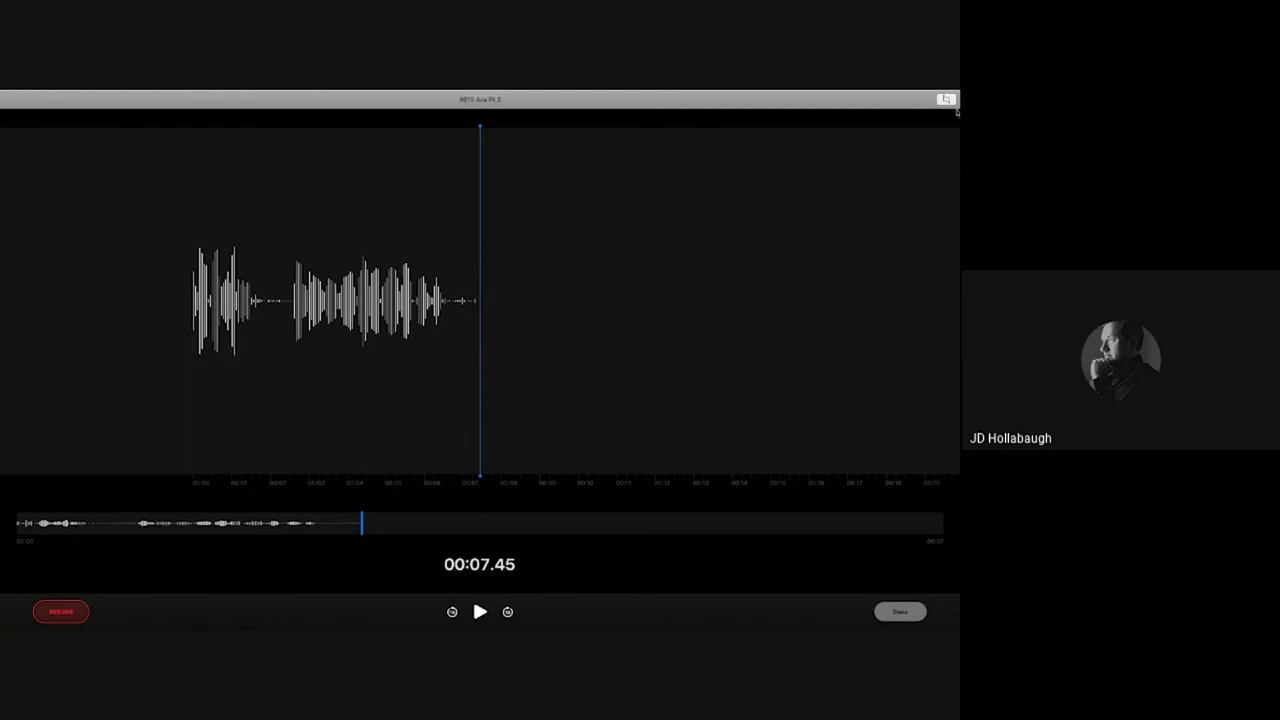
Step: View the trim mode for the paused recording, leave it without trimming, and exit full screen
{"action": "left_click", "coordinate": [946, 100]}
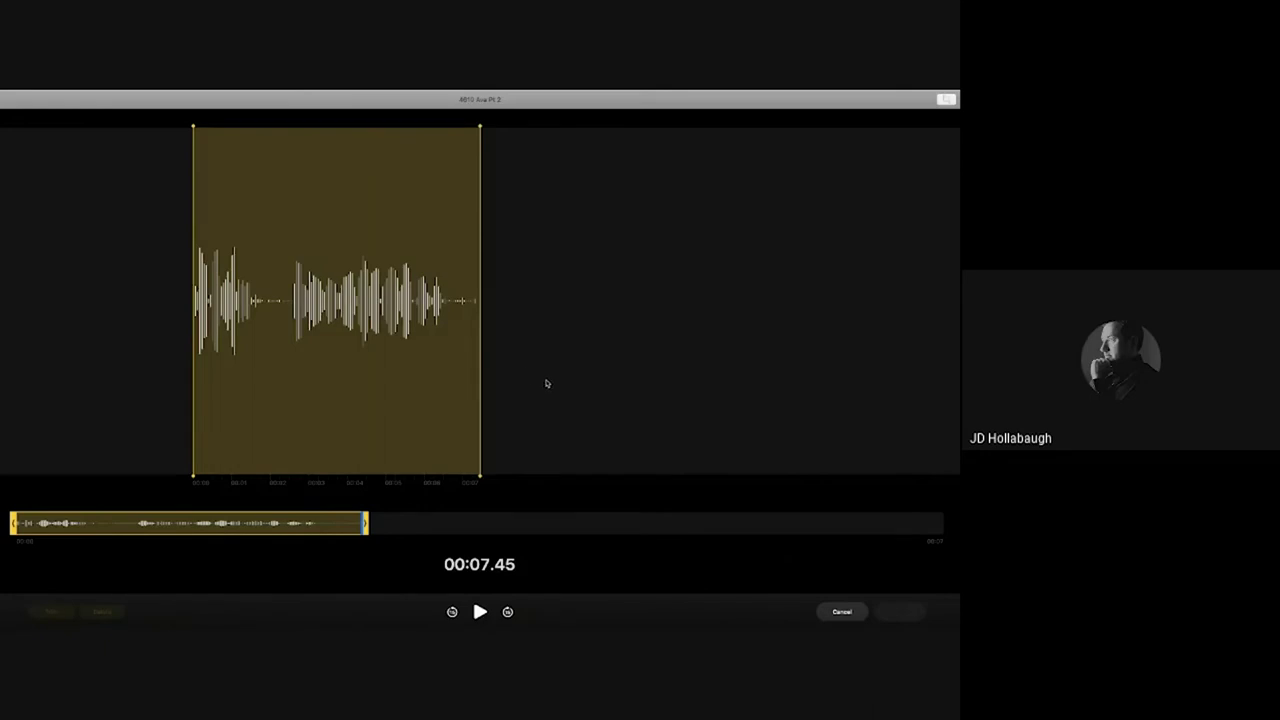
{"action": "key", "text": "Return"}
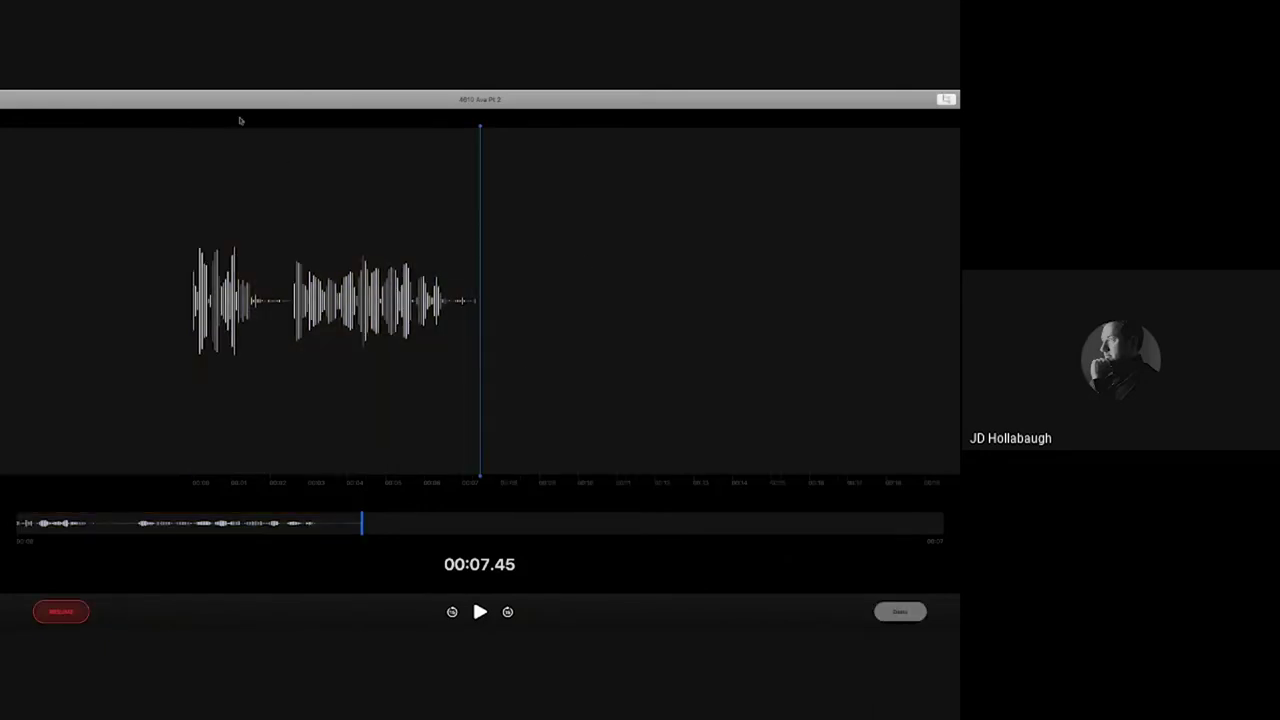
{"action": "left_click", "coordinate": [38, 99]}
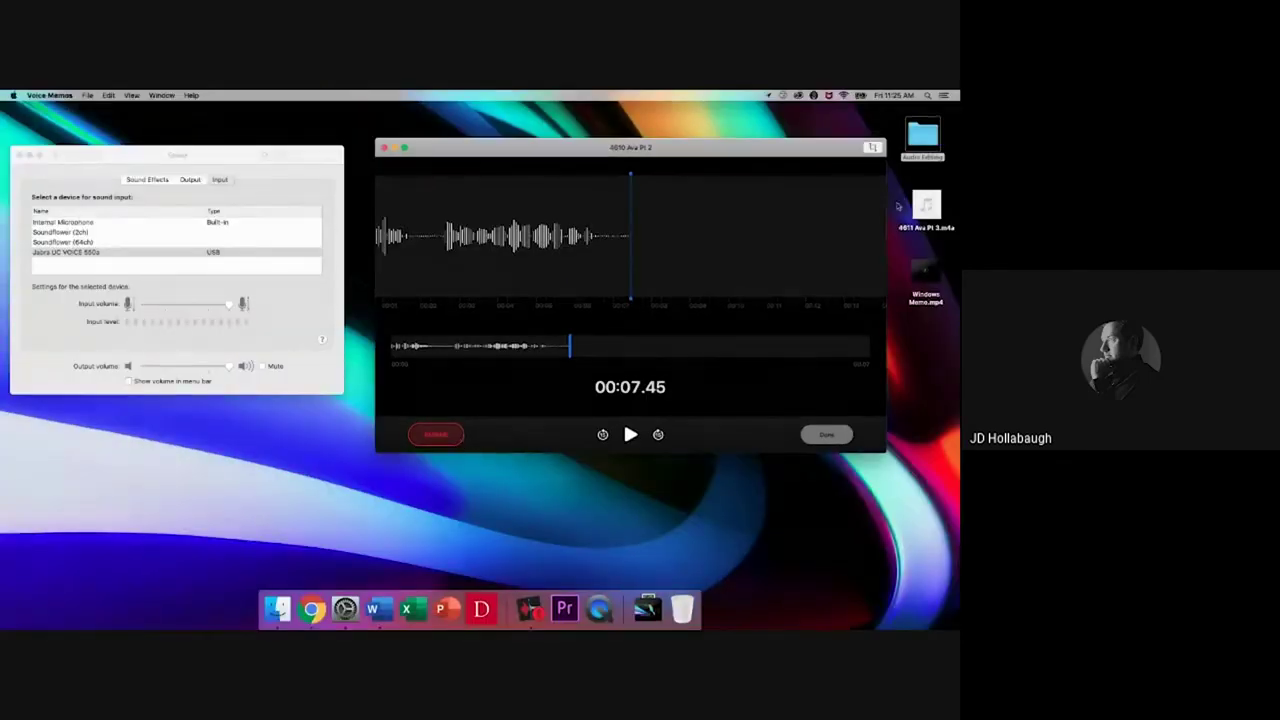
Step: Open the trim mode for the paused recording and try trimming it down to its opening phrase
{"action": "left_click", "coordinate": [872, 147]}
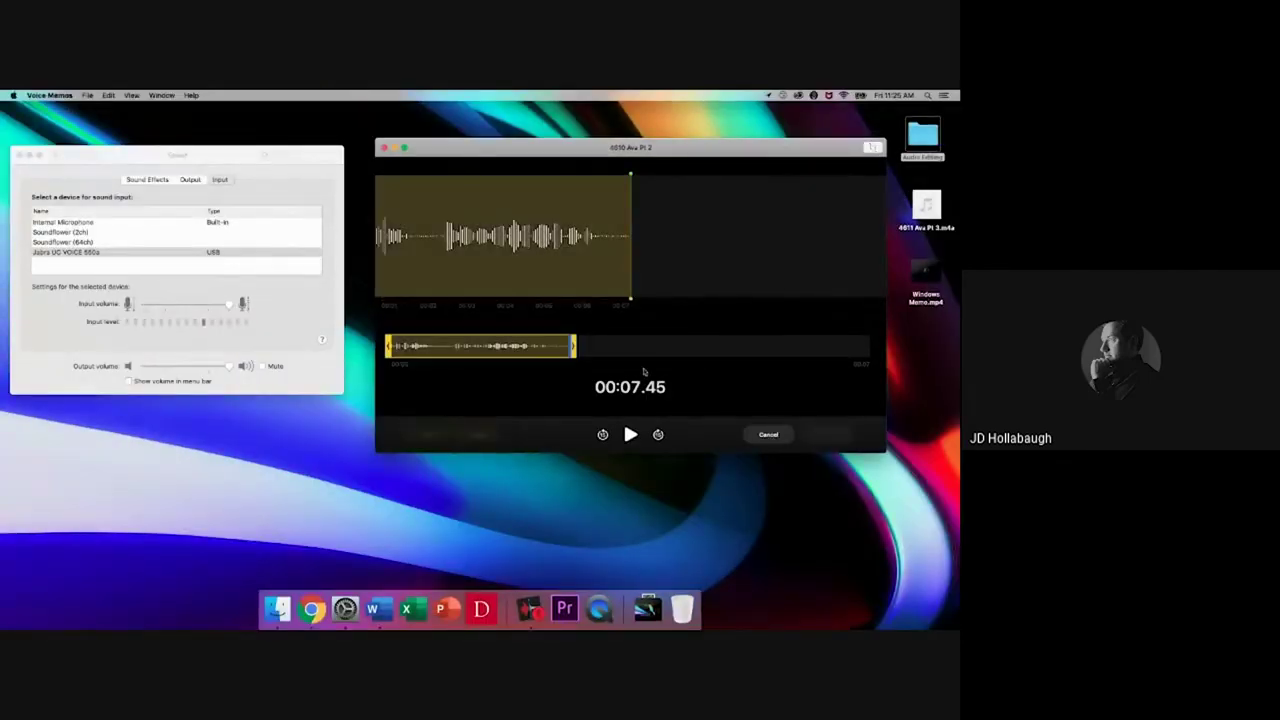
{"action": "mouse_move", "coordinate": [573, 346]}
{"action": "left_mouse_down"}
{"action": "mouse_move", "coordinate": [461, 357]}
{"action": "mouse_move", "coordinate": [559, 364]}
{"action": "left_mouse_up"}
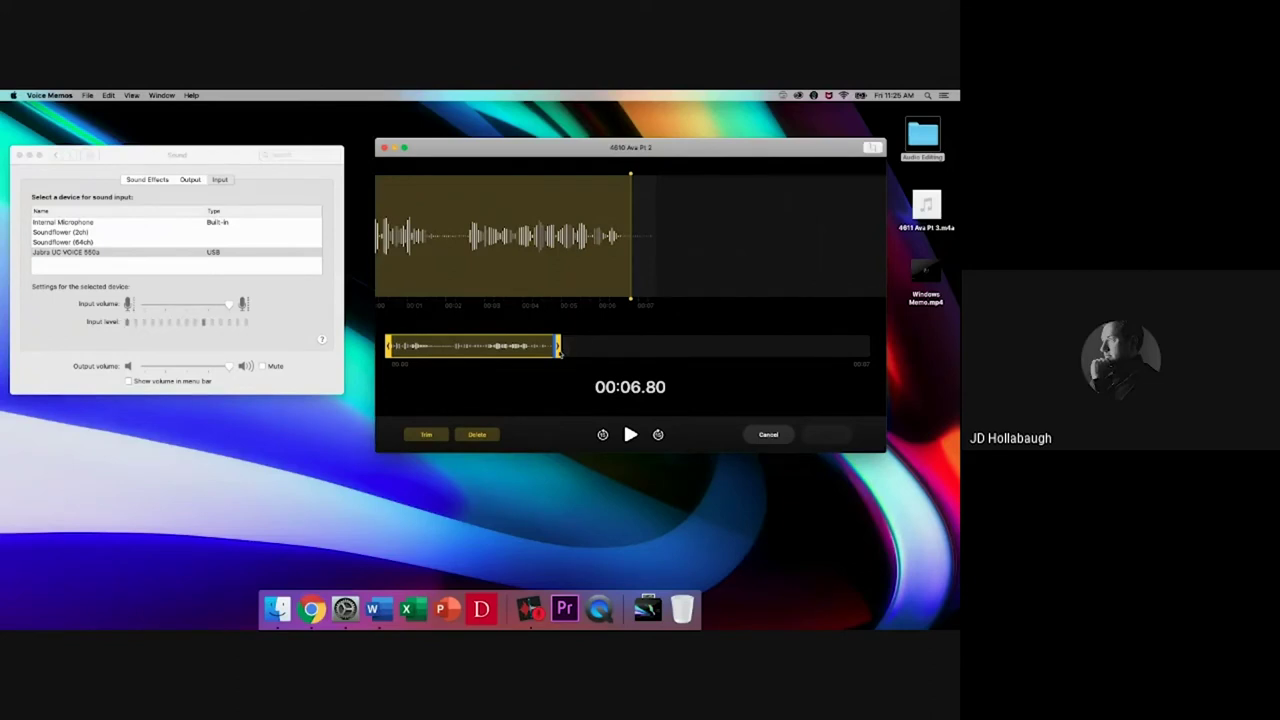
{"action": "left_click_drag", "start_coordinate": [558, 348], "coordinate": [385, 351]}
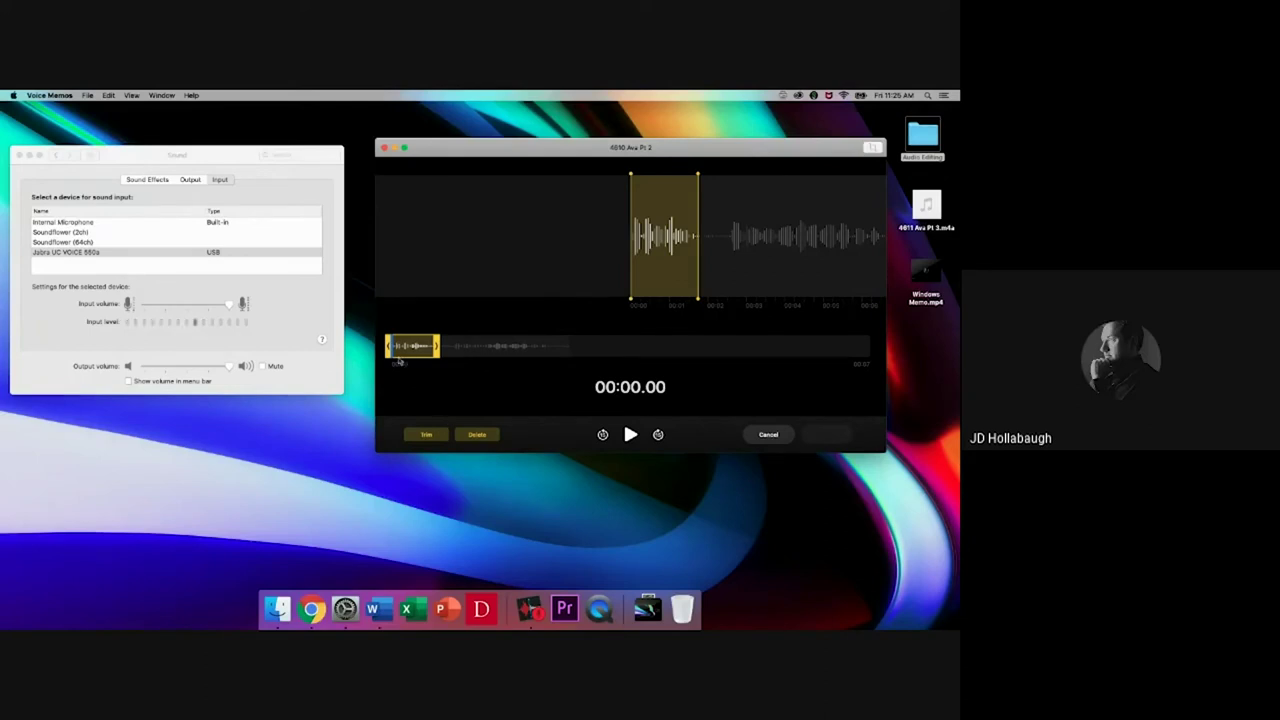
{"action": "left_click", "coordinate": [426, 435]}
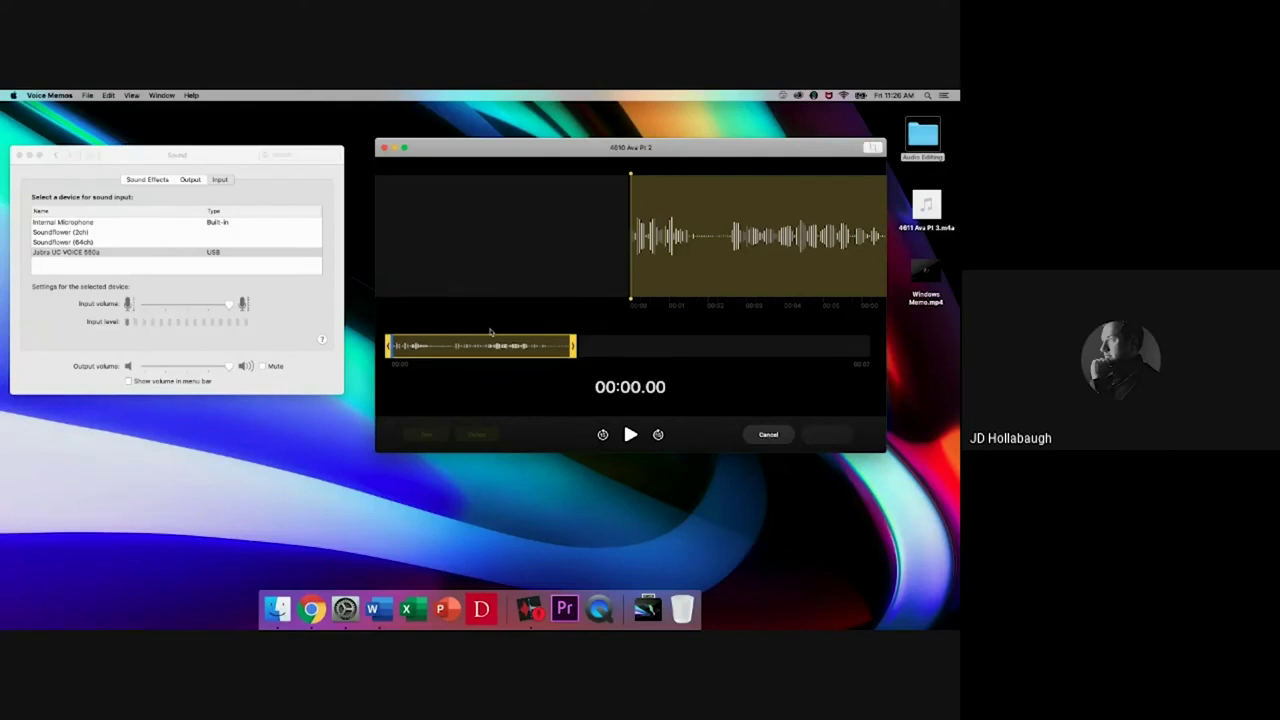
Step: Try trimming the recording to its first 1.74 seconds and moving the selection's start to 0.74 seconds
{"action": "left_click_drag", "start_coordinate": [572, 347], "coordinate": [435, 356]}
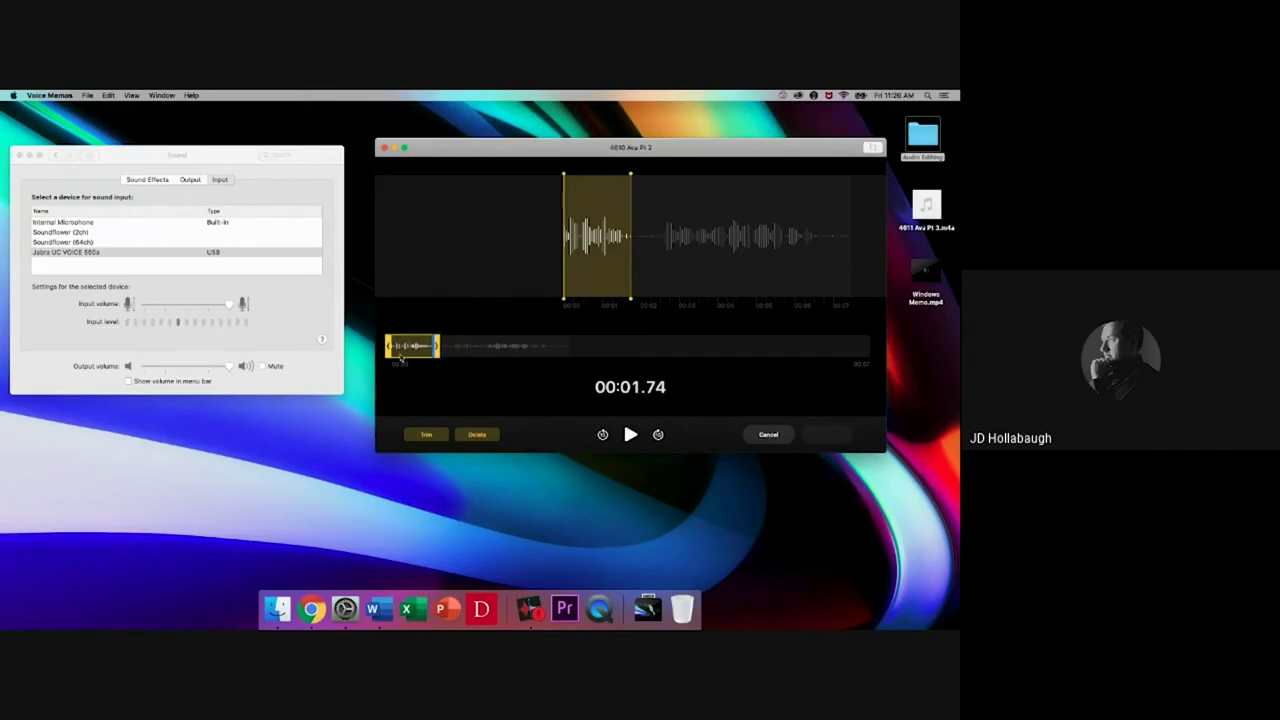
{"action": "left_click", "coordinate": [432, 436]}
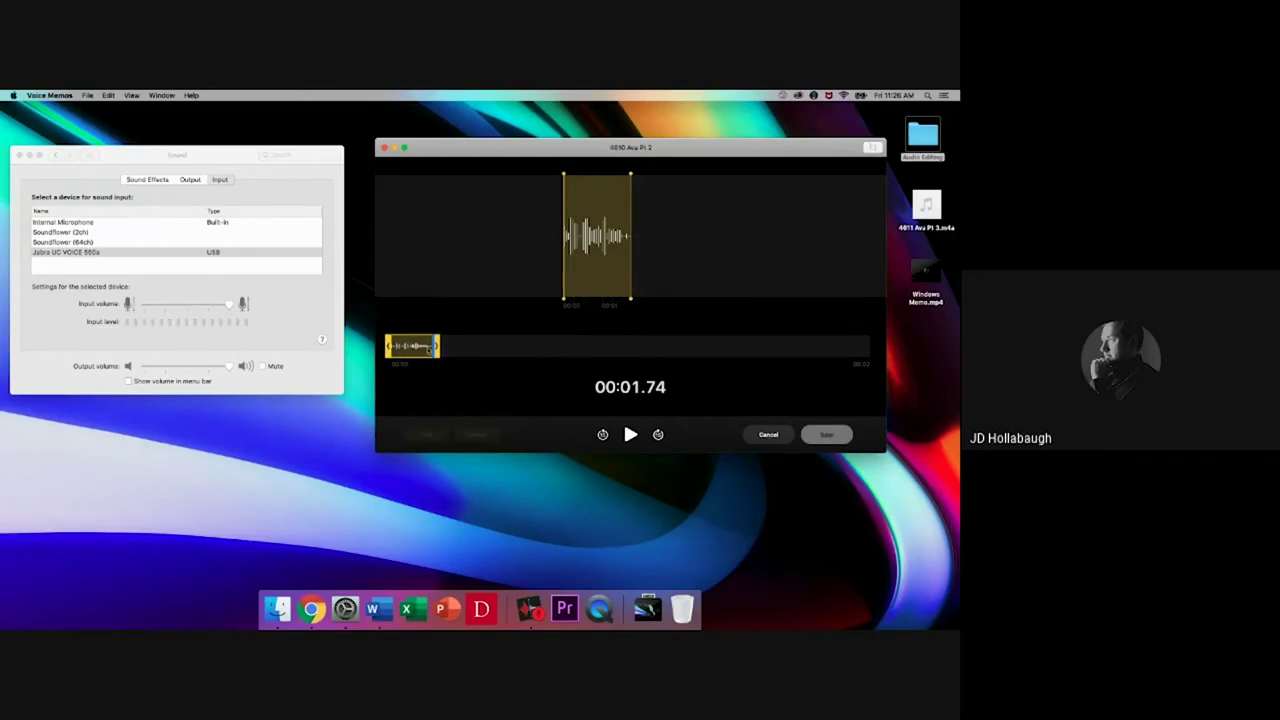
{"action": "left_click_drag", "start_coordinate": [389, 350], "coordinate": [416, 358]}
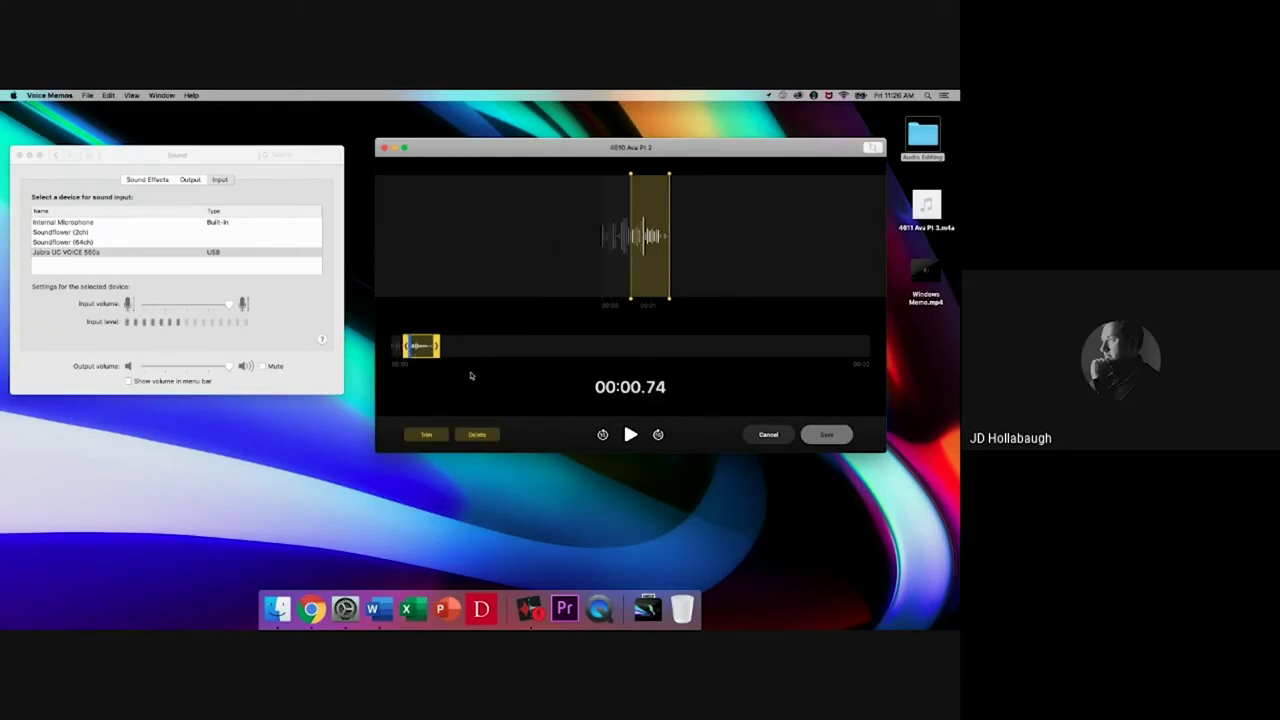
Step: Try trimming the recording to its final second, starting at 6.45 seconds, and undo the trim
{"action": "left_click_drag", "start_coordinate": [400, 344], "coordinate": [558, 362]}
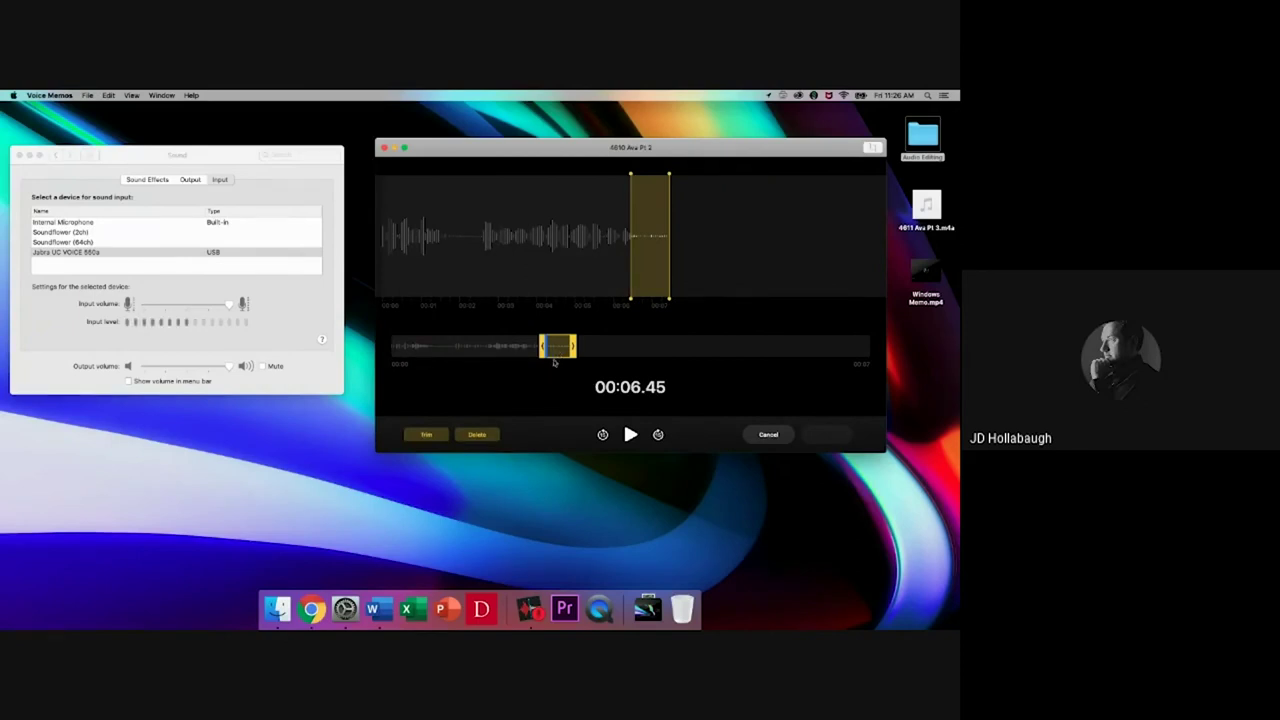
{"action": "left_click", "coordinate": [426, 436]}
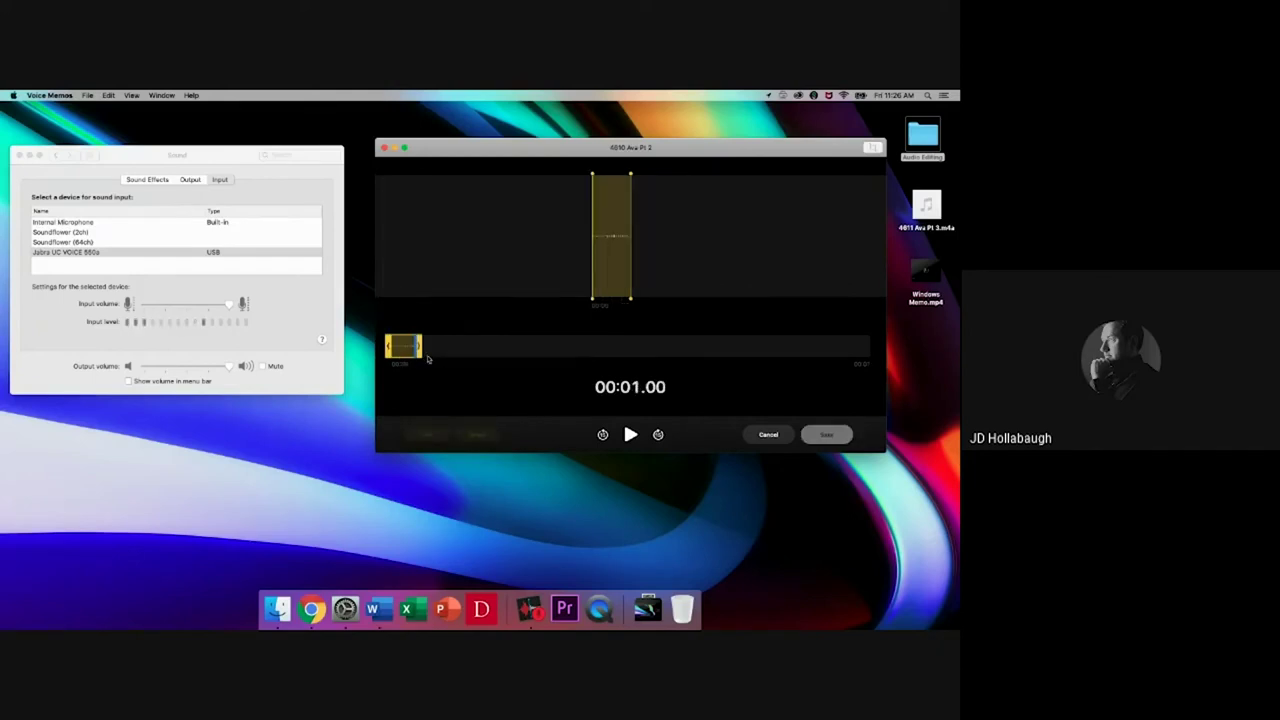
{"action": "key", "text": "super+z"}
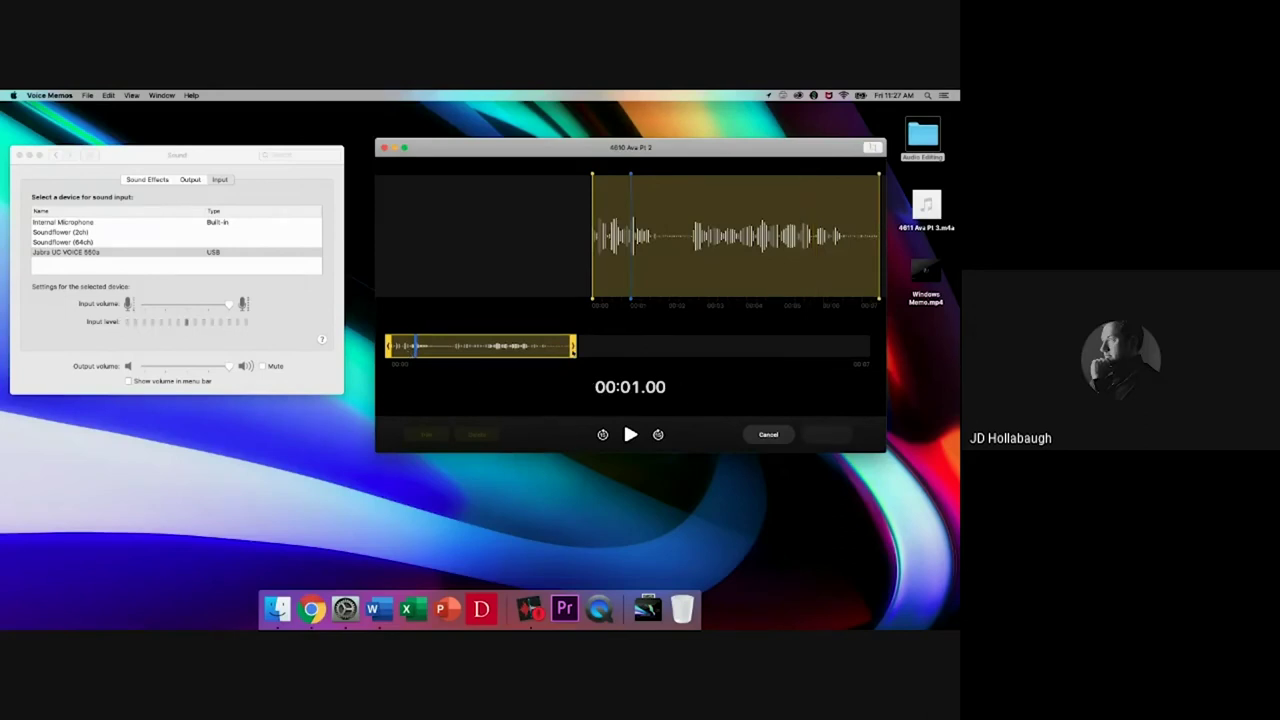
Step: Select the middle section from 2.53 to 5.10 seconds, delete it, and undo the deletion
{"action": "mouse_move", "coordinate": [563, 350]}
{"action": "left_mouse_down"}
{"action": "mouse_move", "coordinate": [480, 347]}
{"action": "mouse_move", "coordinate": [555, 348]}
{"action": "left_mouse_up"}
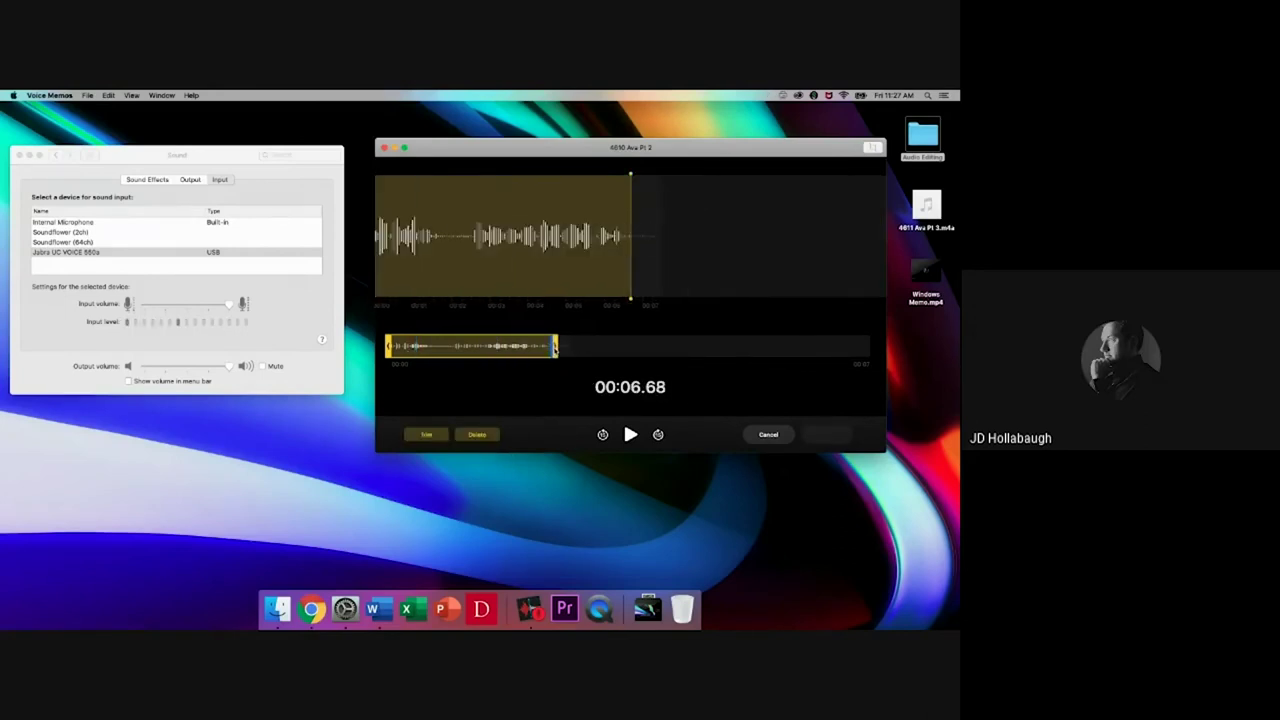
{"action": "left_click_drag", "start_coordinate": [388, 350], "coordinate": [448, 348]}
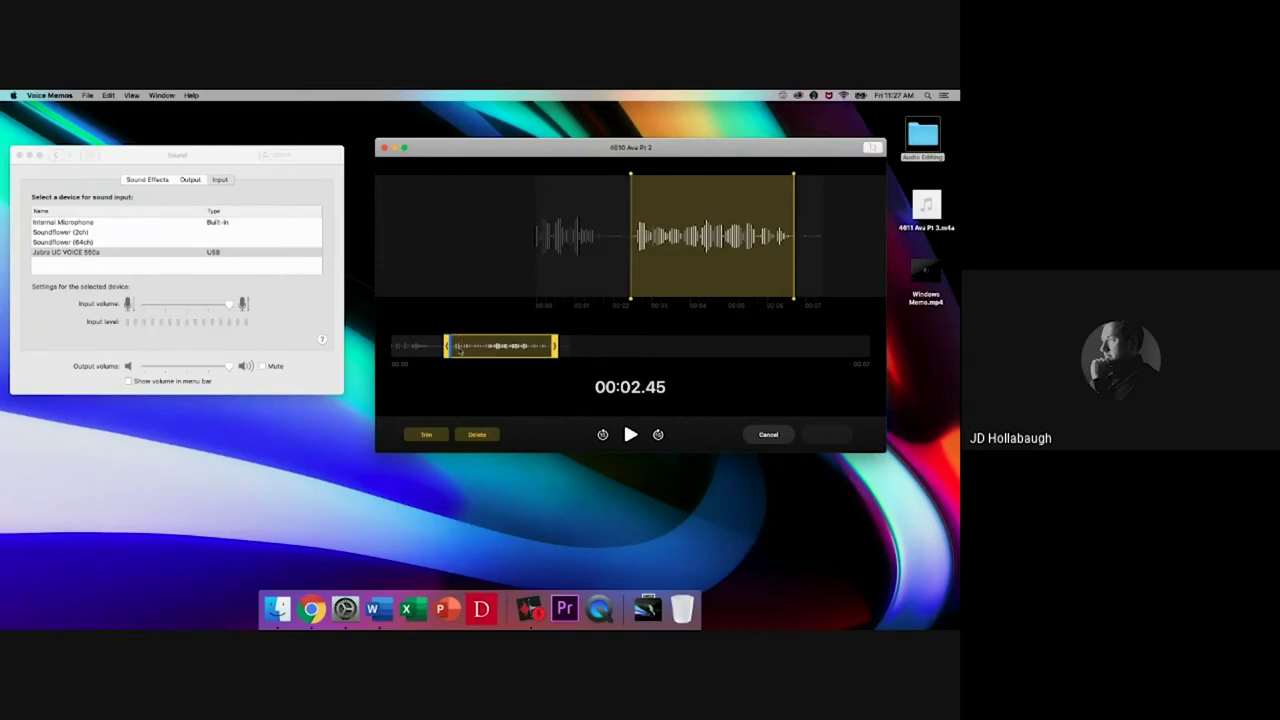
{"action": "left_click_drag", "start_coordinate": [450, 350], "coordinate": [372, 352]}
{"action": "left_click_drag", "start_coordinate": [555, 350], "coordinate": [432, 350]}
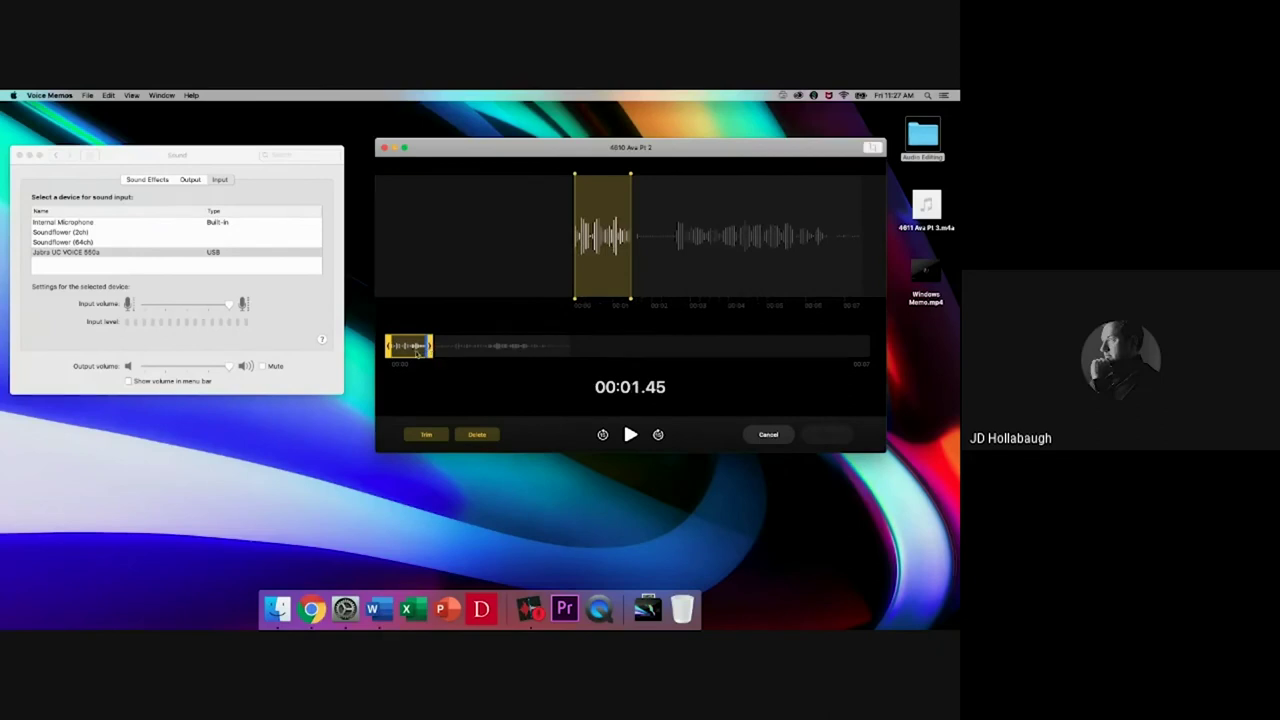
{"action": "left_click_drag", "start_coordinate": [433, 352], "coordinate": [514, 350]}
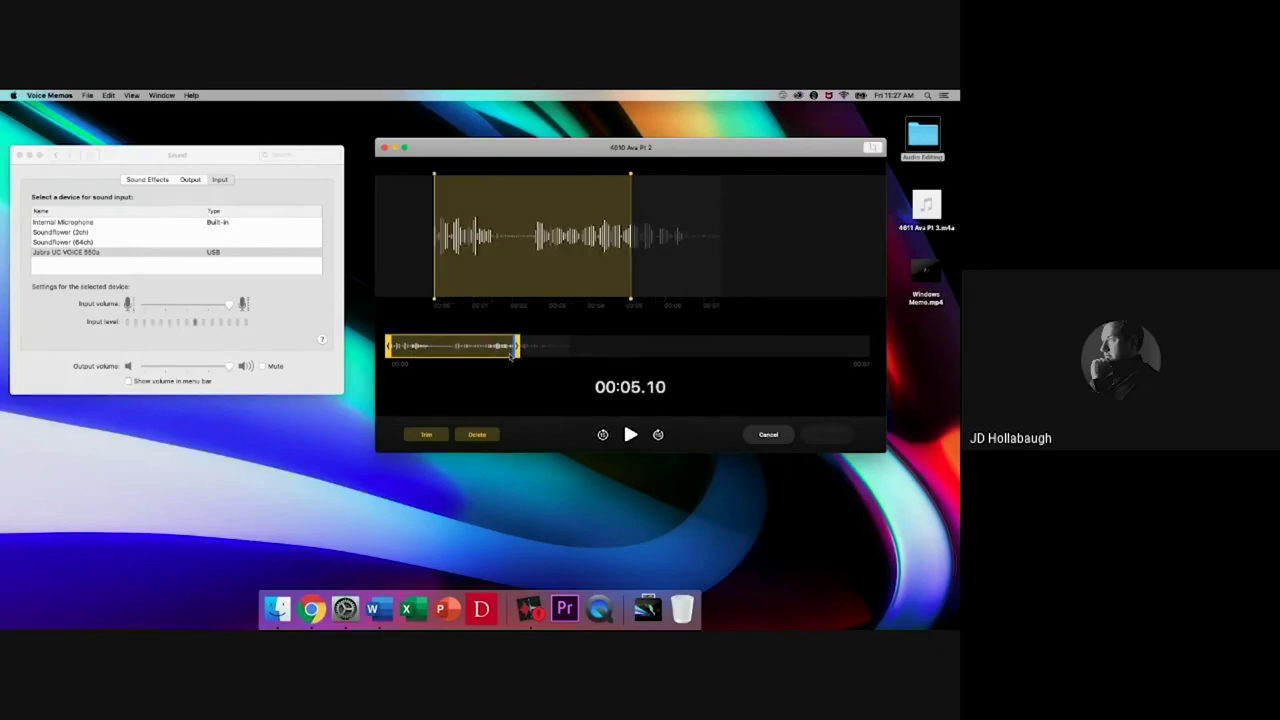
{"action": "left_click_drag", "start_coordinate": [392, 350], "coordinate": [448, 348]}
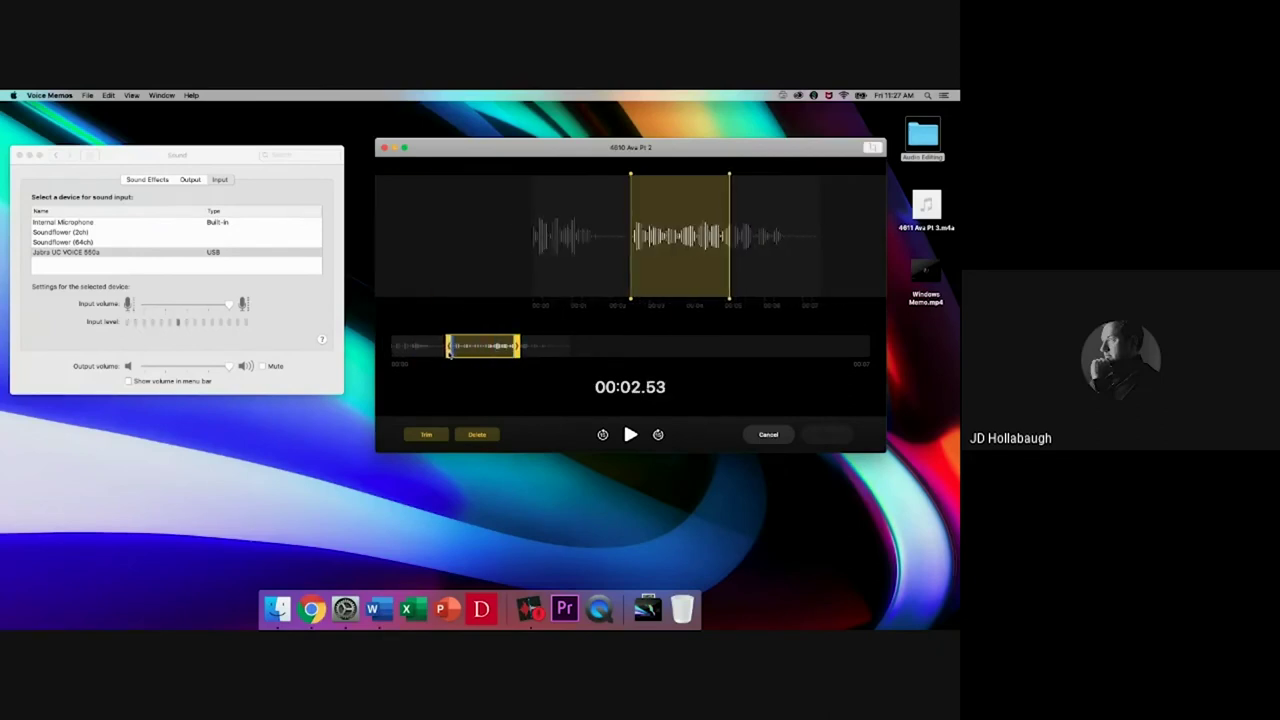
{"action": "left_click", "coordinate": [477, 435]}
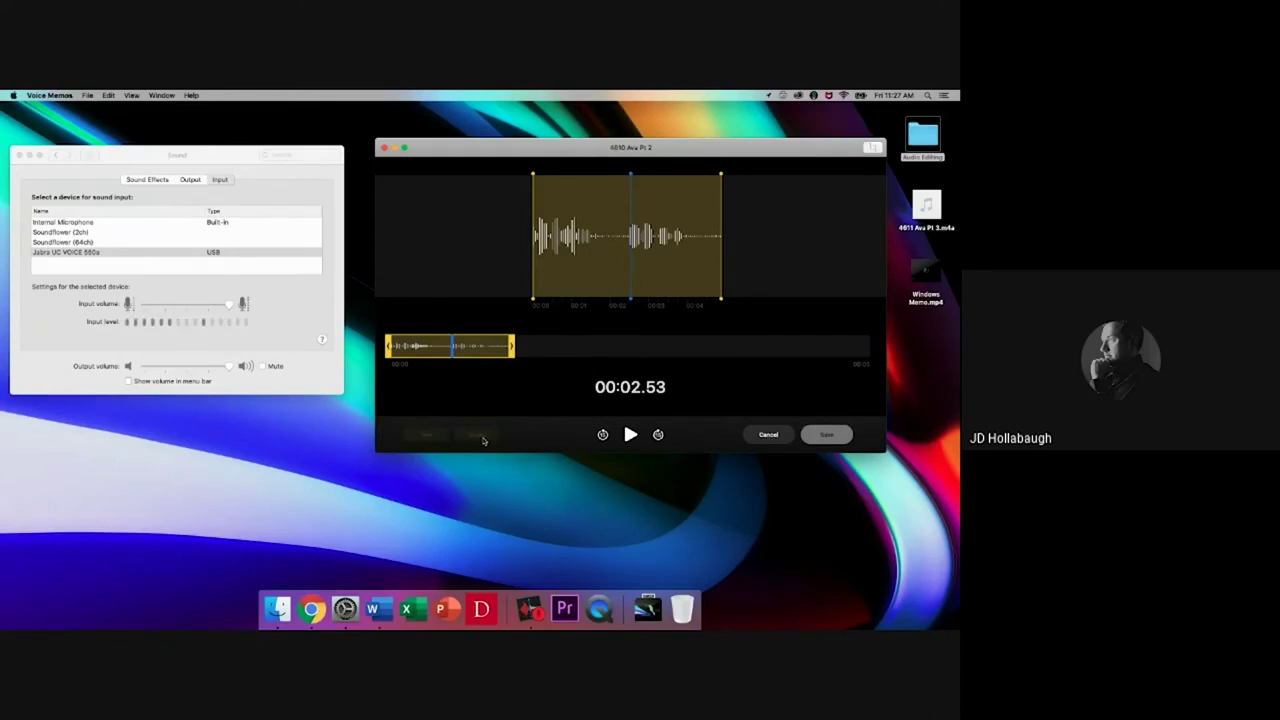
{"action": "key", "text": "super+z"}
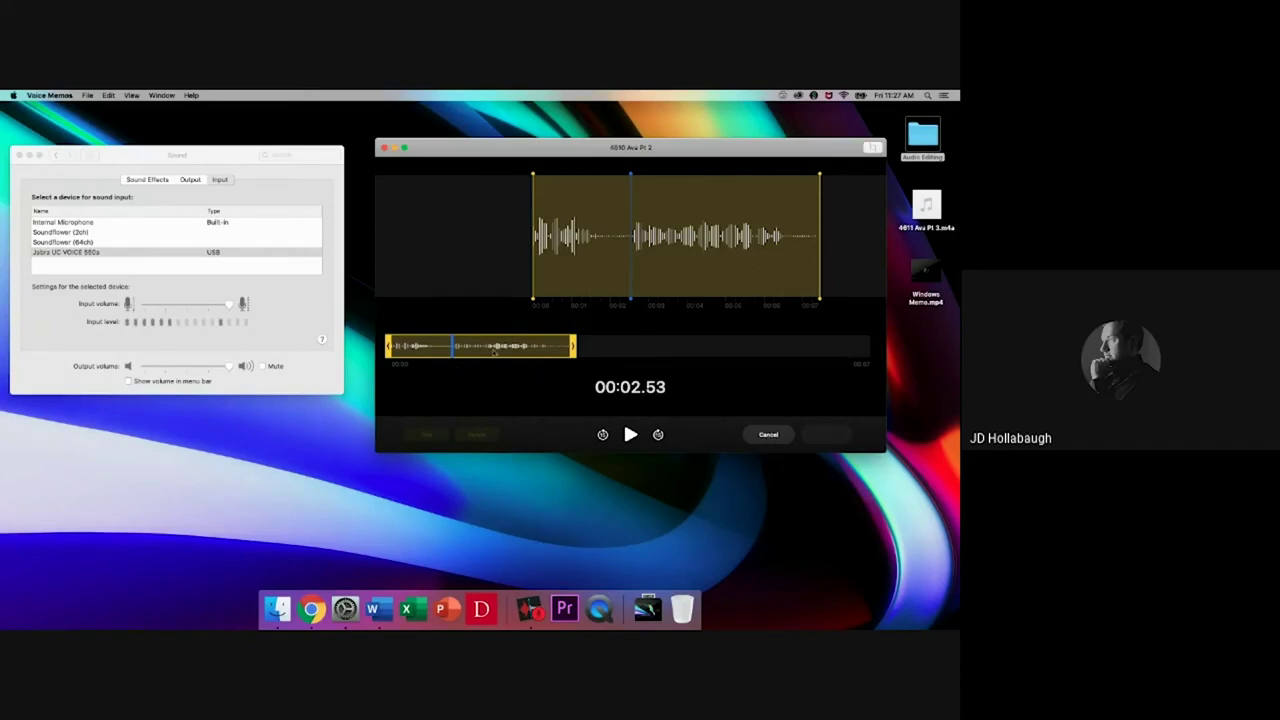
Step: Delete the end of the recording from 6.45 seconds onward
{"action": "left_click_drag", "start_coordinate": [396, 347], "coordinate": [541, 347]}
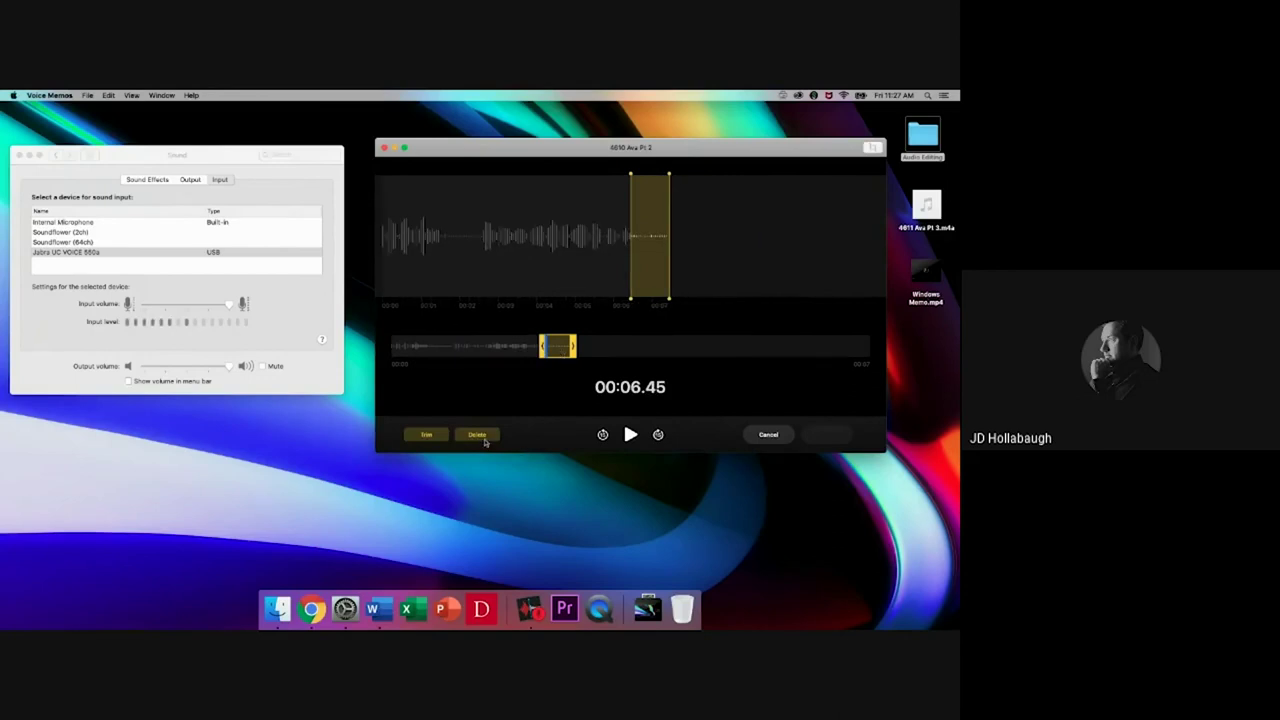
{"action": "left_click", "coordinate": [483, 436]}
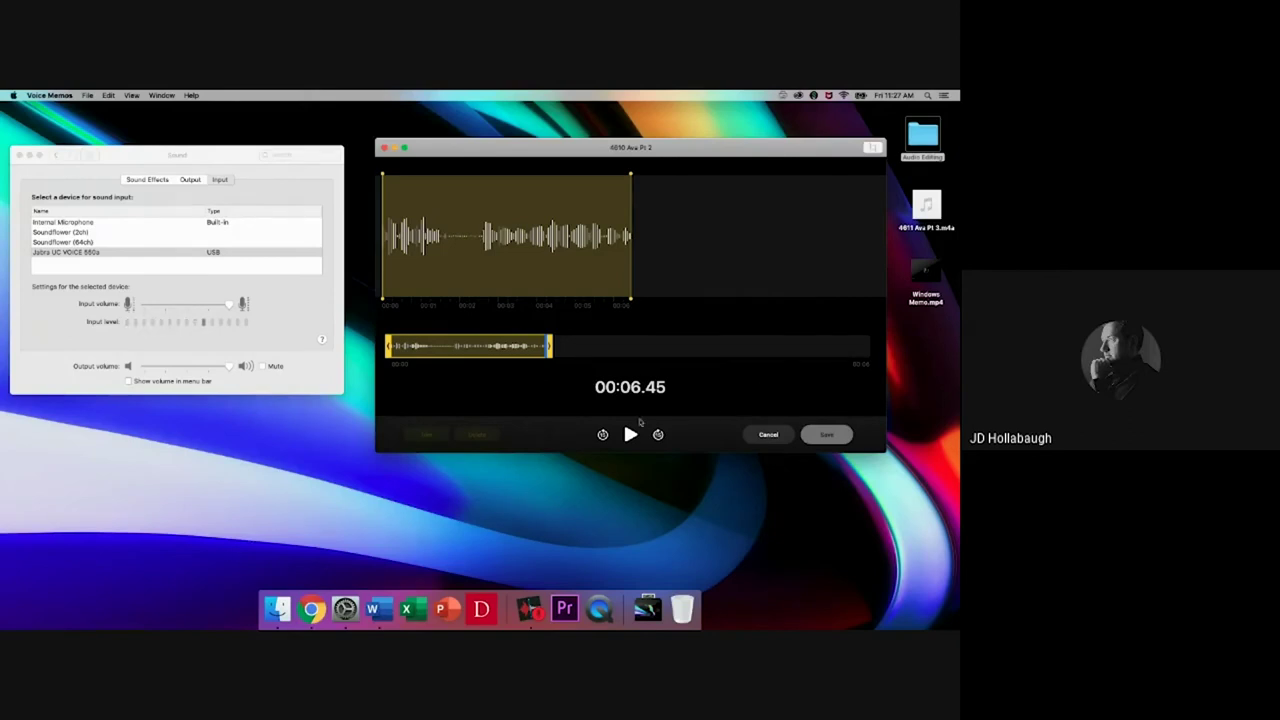
{"action": "mouse_move", "coordinate": [549, 346]}
{"action": "left_mouse_down"}
{"action": "mouse_move", "coordinate": [520, 347]}
{"action": "mouse_move", "coordinate": [549, 346]}
{"action": "left_mouse_up"}
Step: Play back the shortened recording, pause at about 5.86 seconds, and skip to its beginning and its end
{"action": "left_click", "coordinate": [629, 434]}
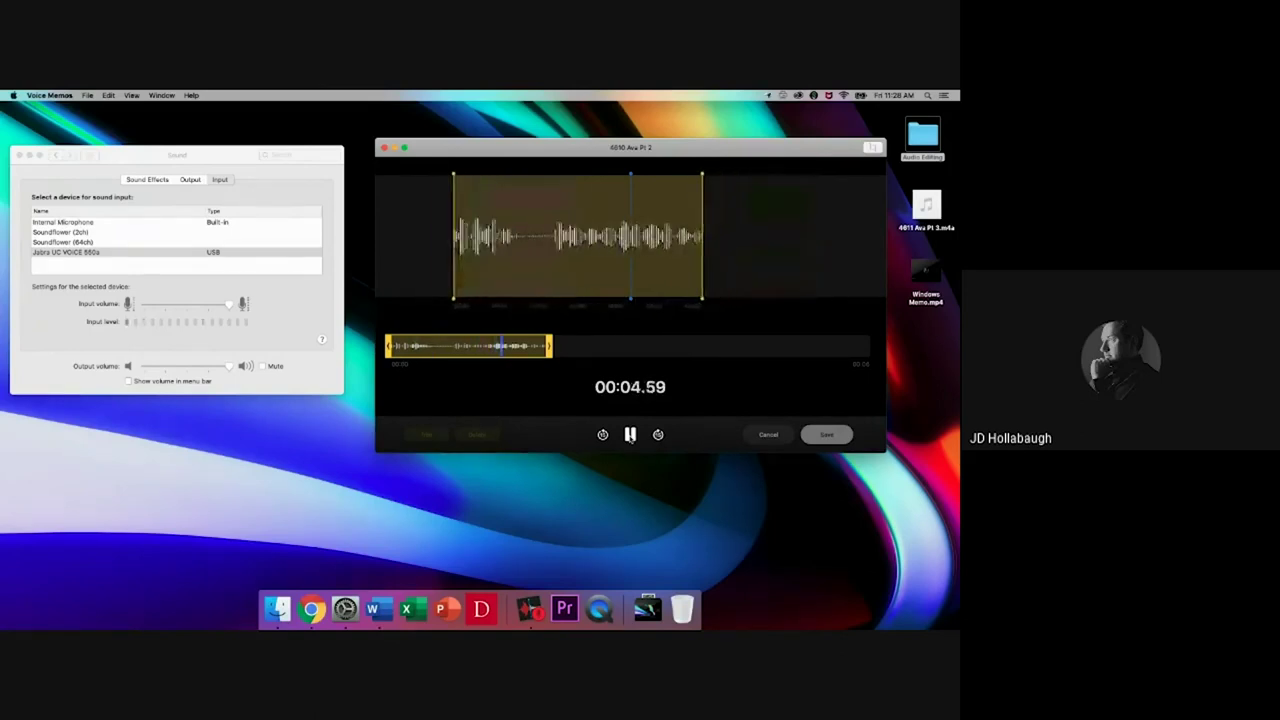
{"action": "left_click", "coordinate": [630, 434]}
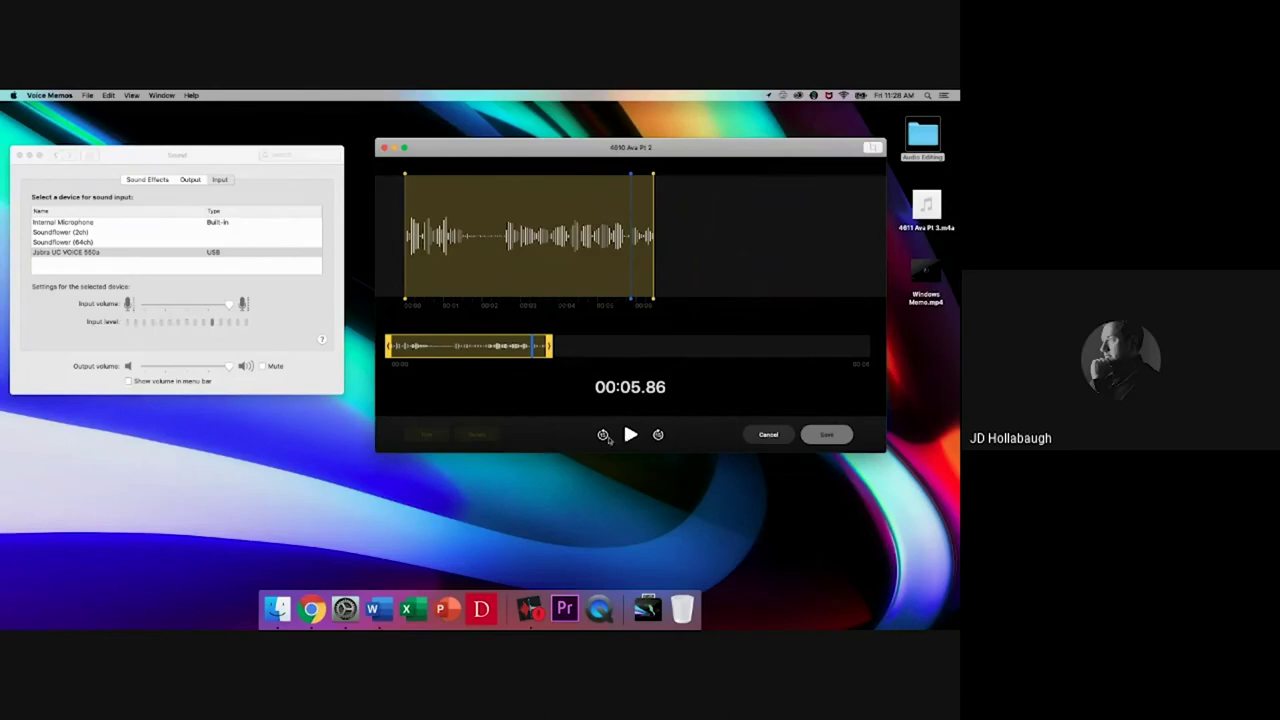
{"action": "left_click", "coordinate": [602, 436]}
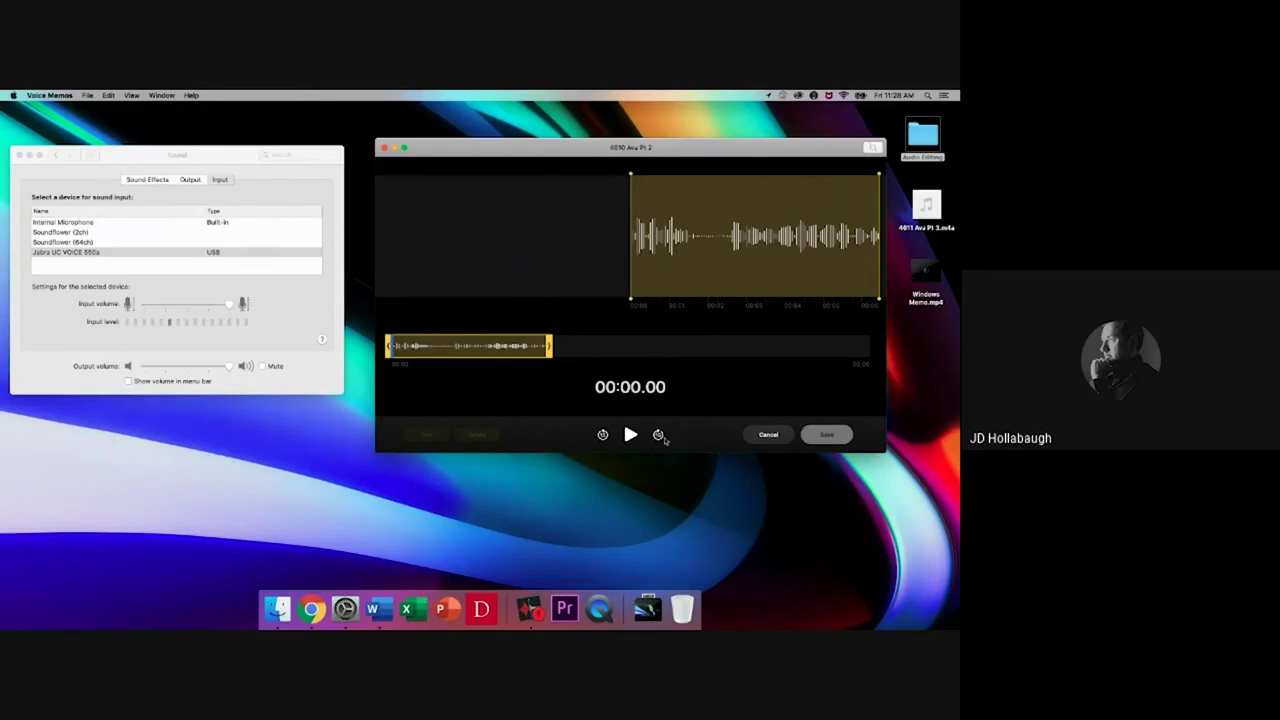
{"action": "left_click", "coordinate": [659, 436]}
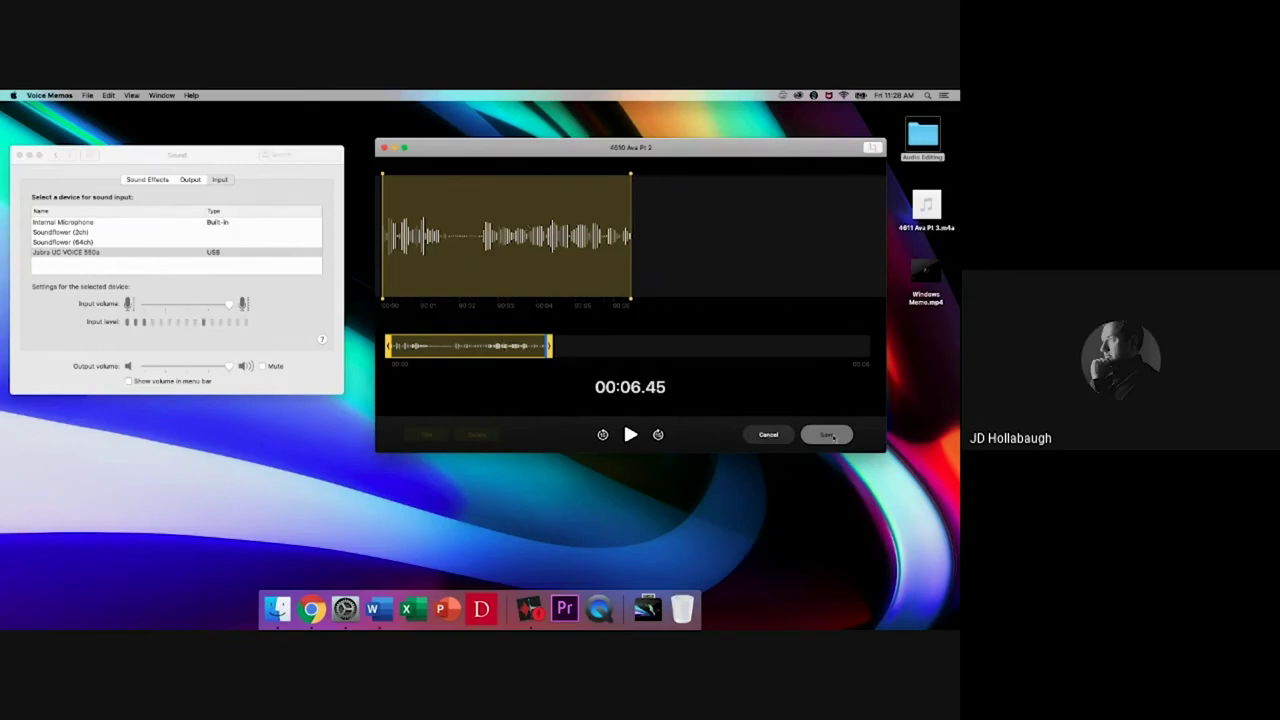
Step: Save the shortened recording and finish the memo
{"action": "left_click", "coordinate": [828, 436]}
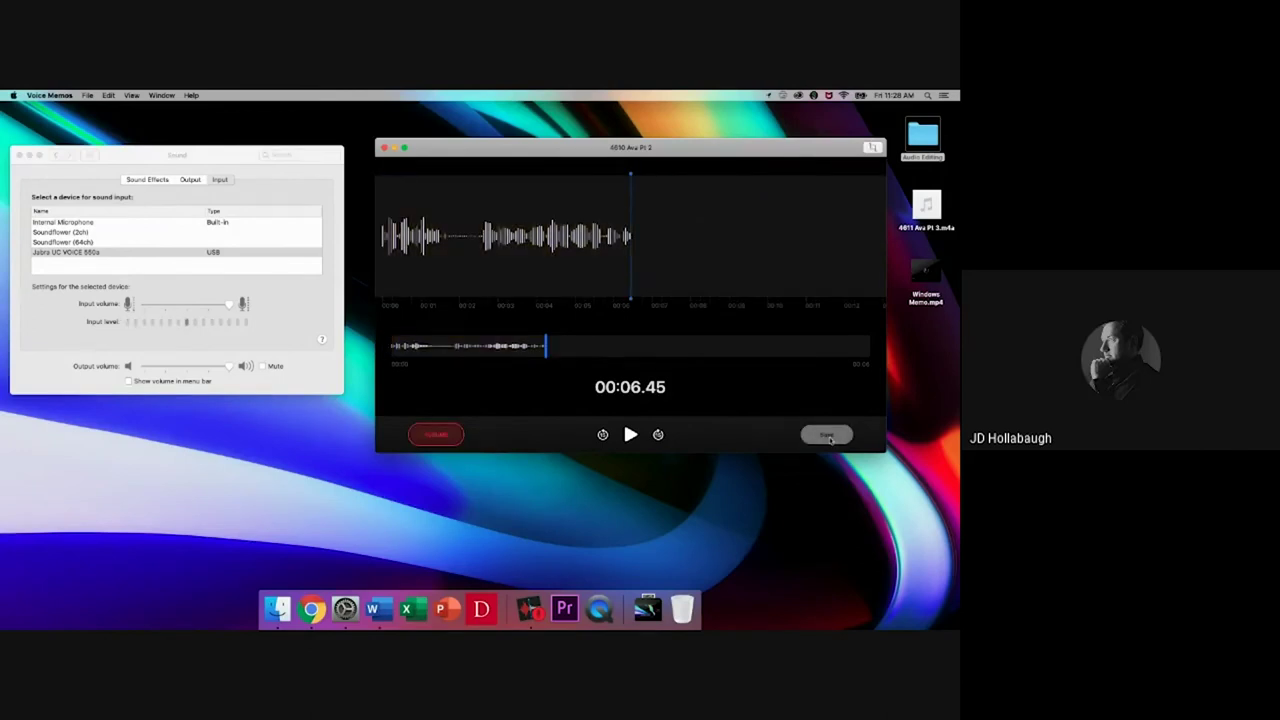
{"action": "left_click", "coordinate": [828, 436]}
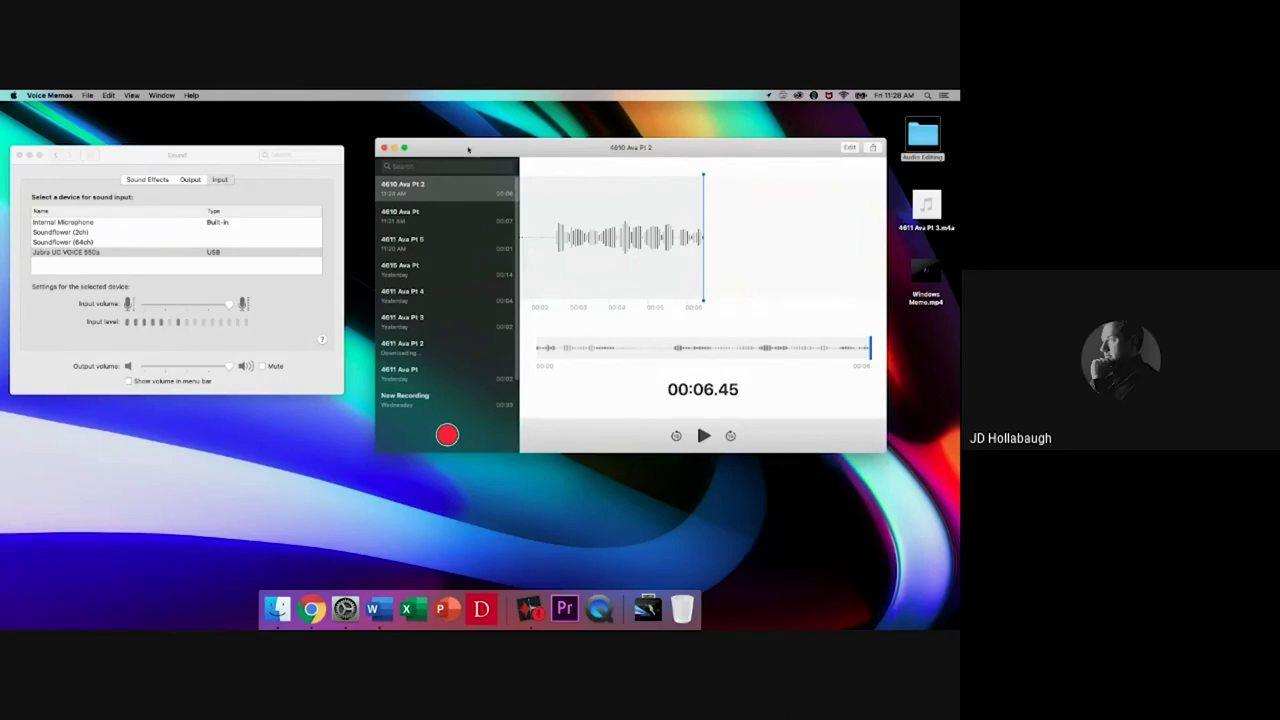
Step: Move the memo window partly over the Sound settings window, view it in full screen, and exit full screen
{"action": "left_click_drag", "start_coordinate": [468, 149], "coordinate": [318, 150]}
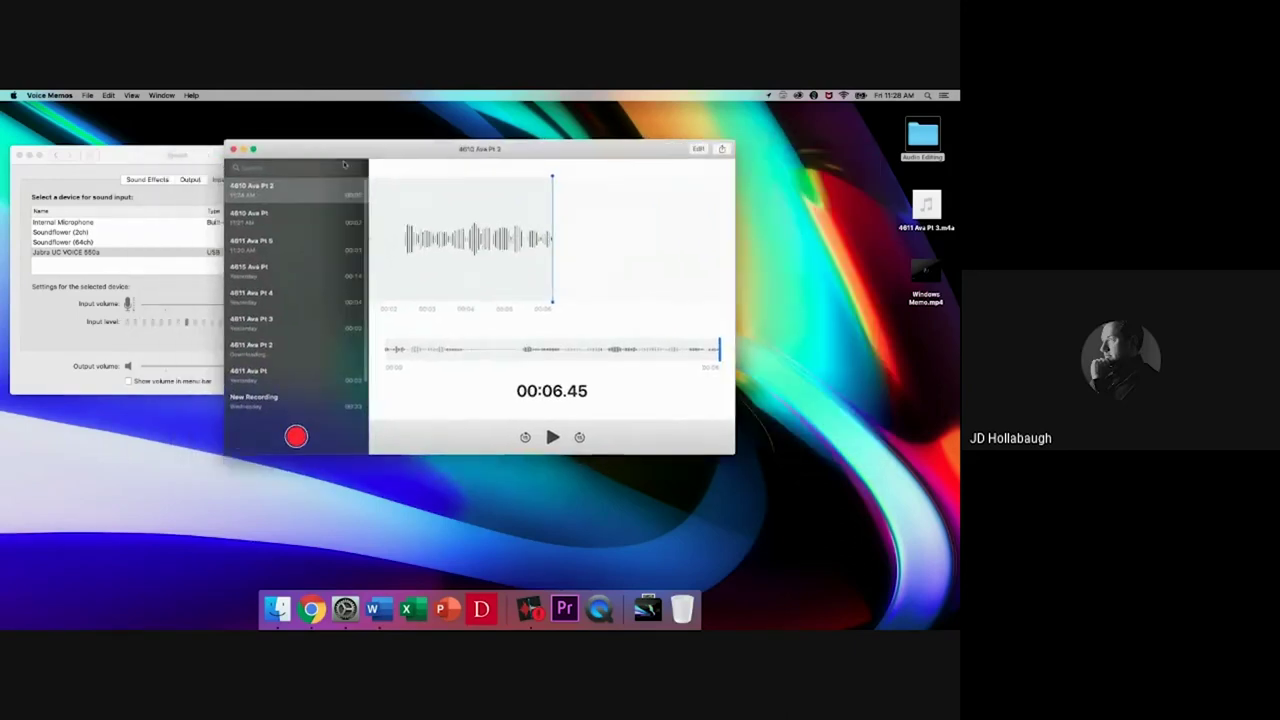
{"action": "left_click", "coordinate": [253, 149]}
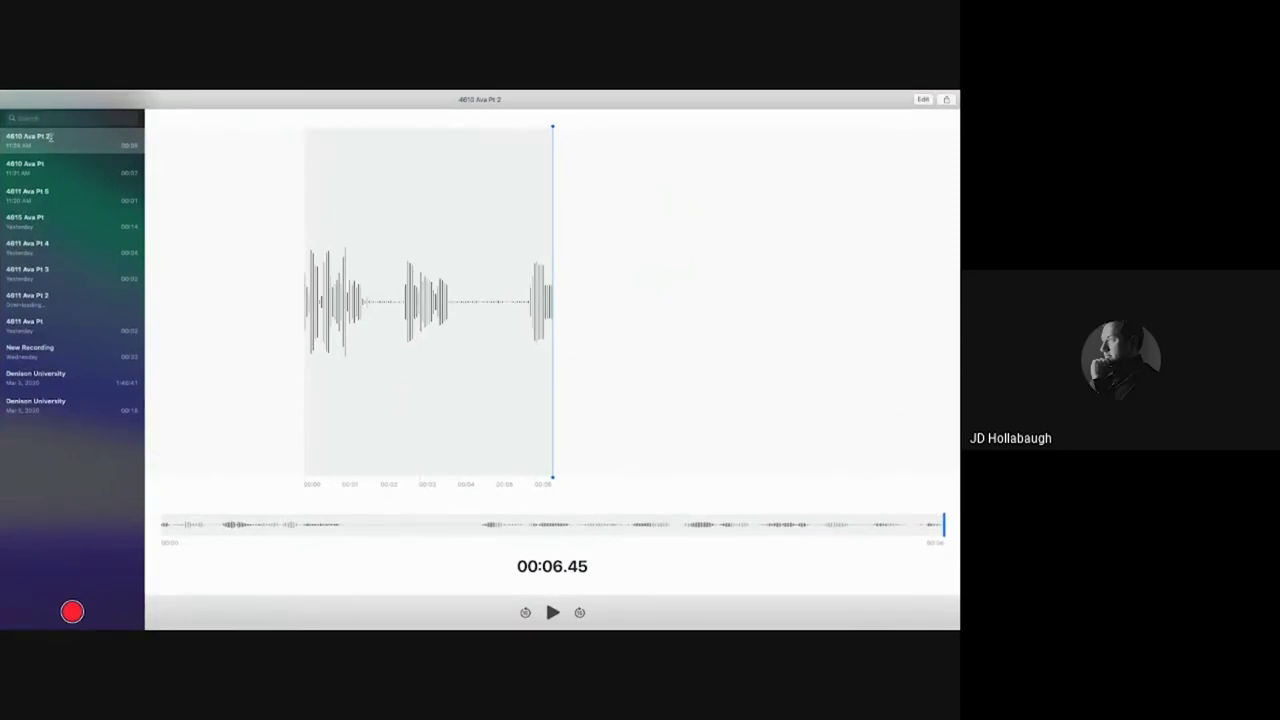
{"action": "key", "text": "ctrl+super+f"}
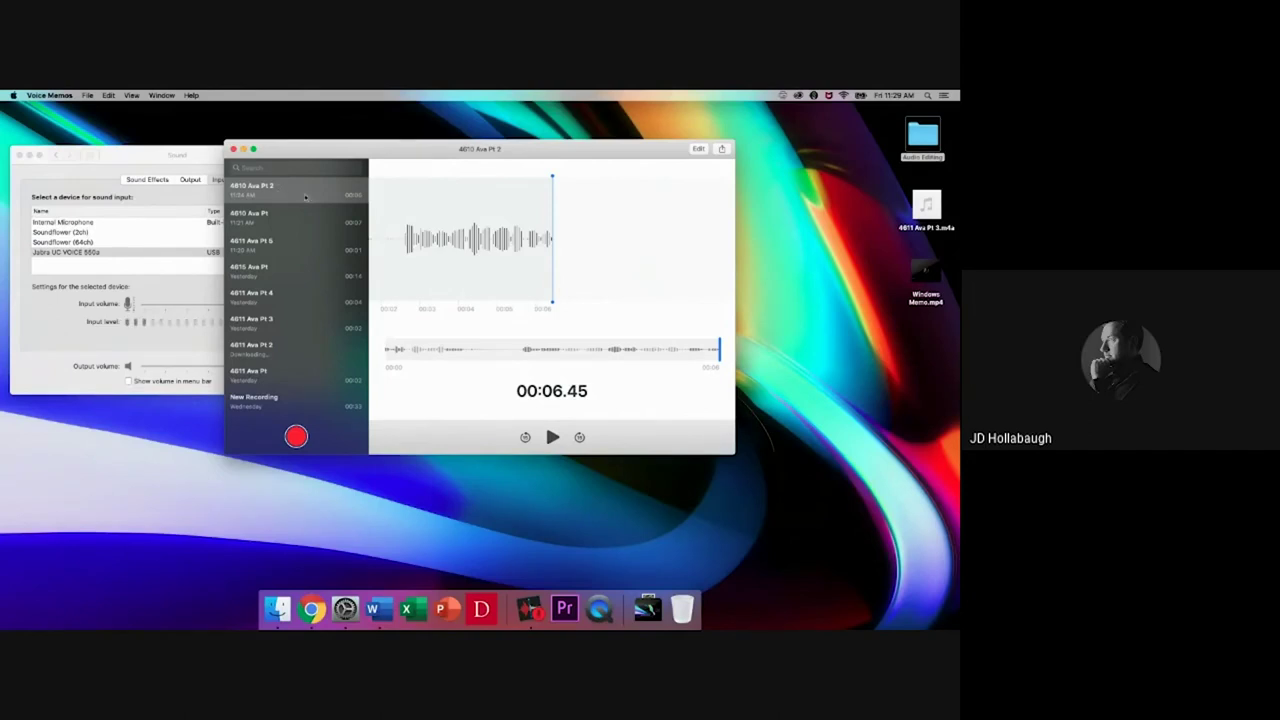
Step: View the sharing choices for the newest memo, open the additional share extensions, and close the Extensions preferences
{"action": "right_click", "coordinate": [307, 189]}
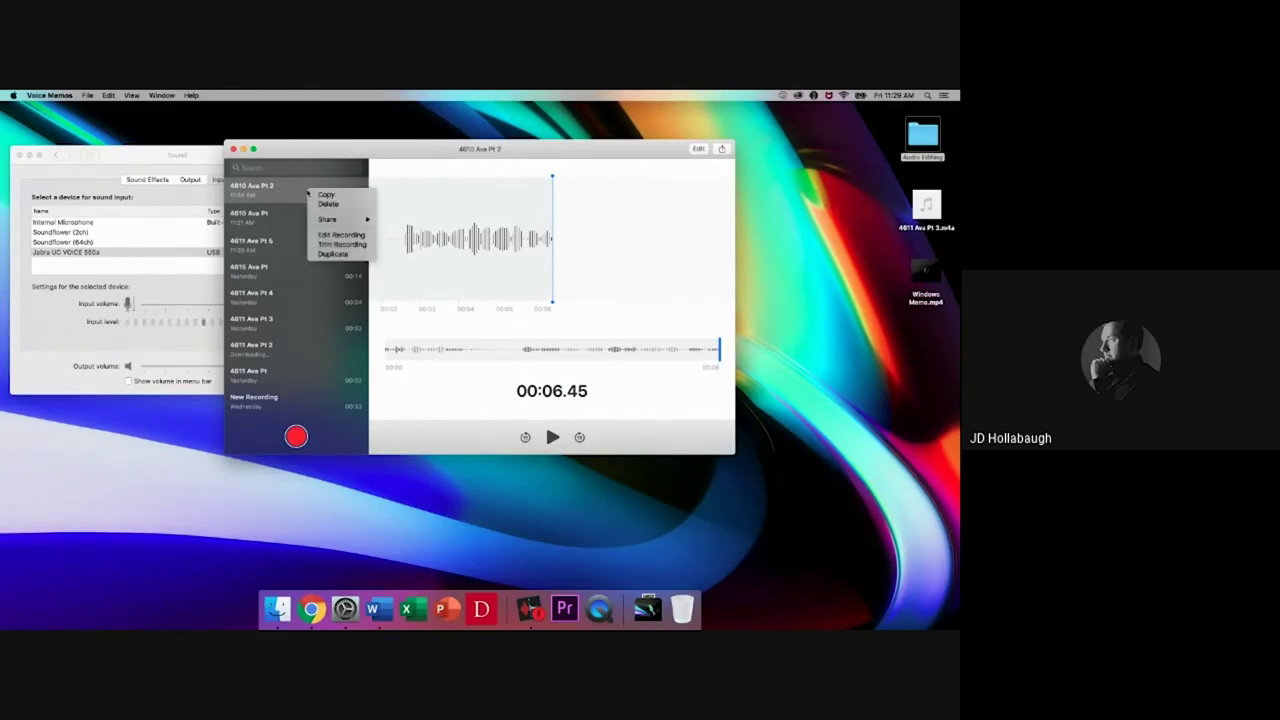
{"action": "mouse_move", "coordinate": [327, 220]}
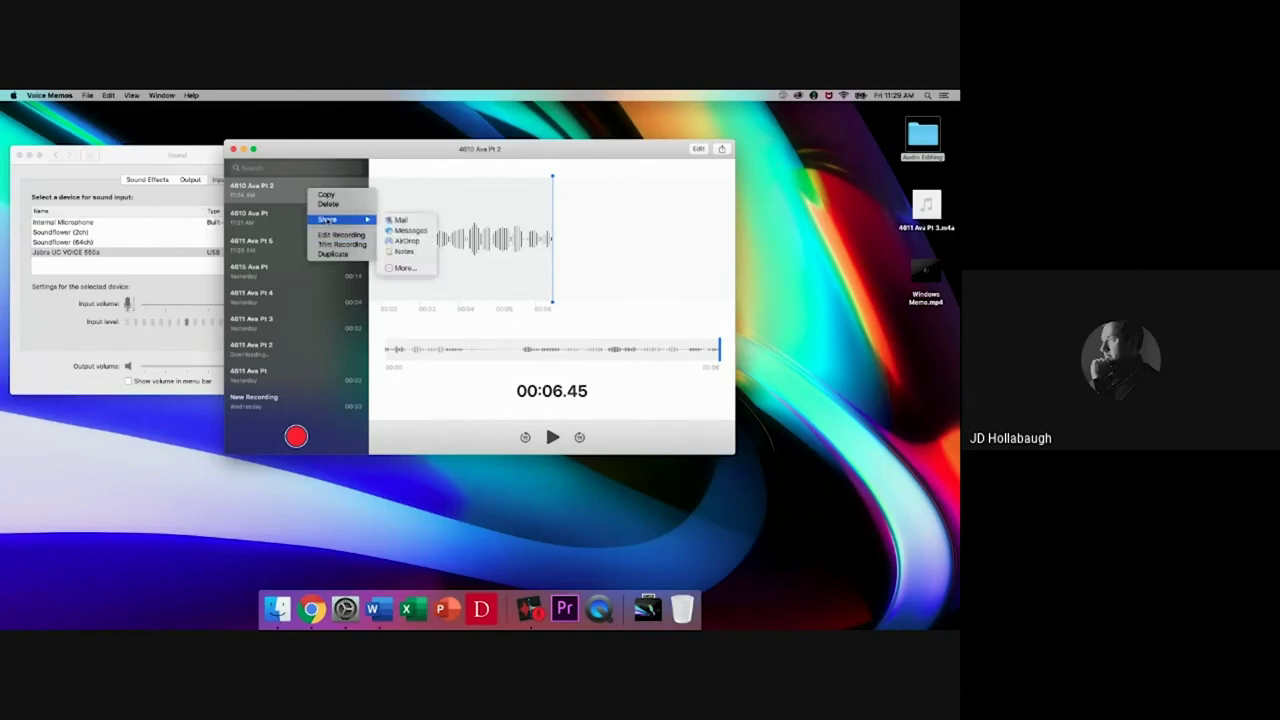
{"action": "left_click", "coordinate": [412, 270]}
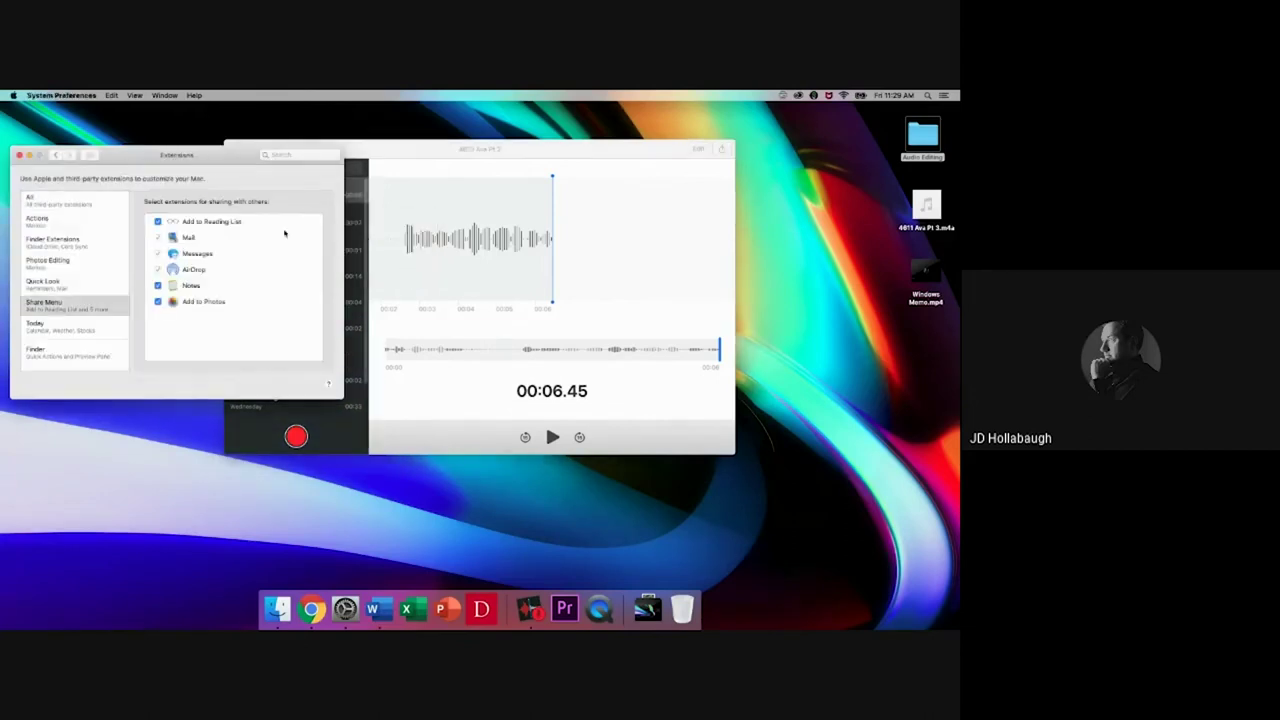
{"action": "left_click", "coordinate": [18, 155]}
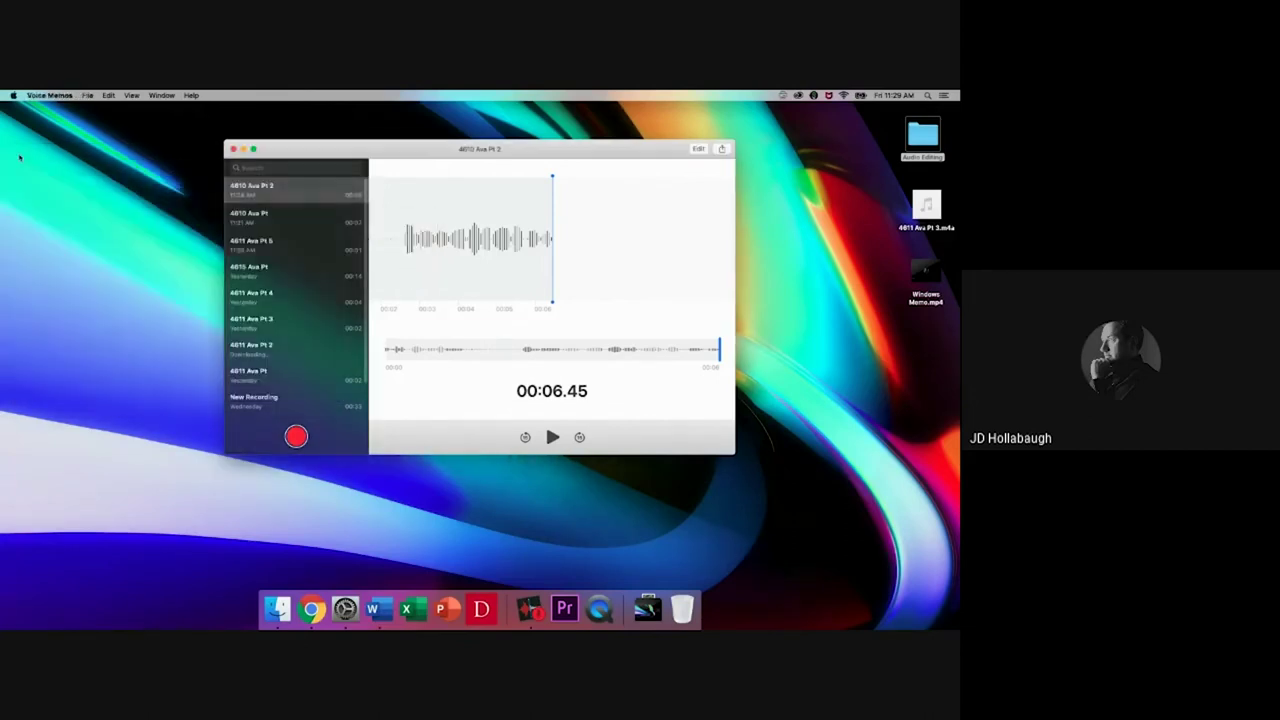
Step: Export the newest memo from the recordings list to the desktop as an .m4a audio file
{"action": "right_click", "coordinate": [291, 195]}
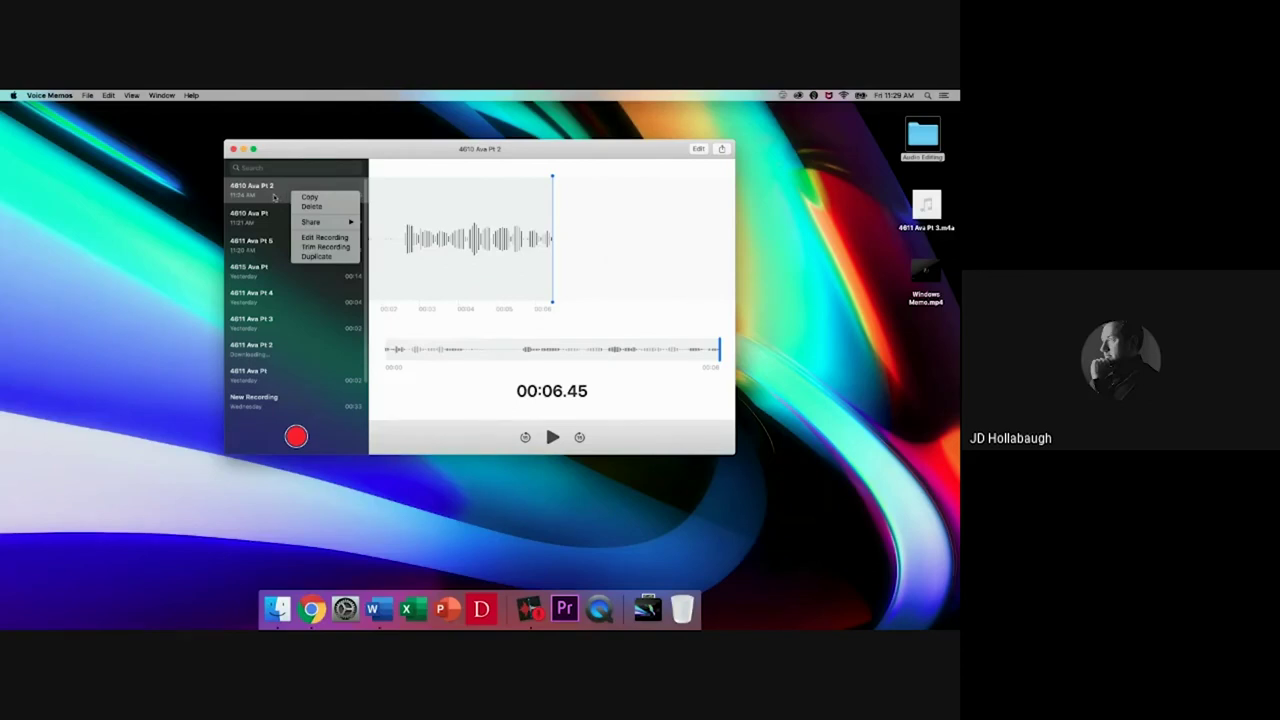
{"action": "left_click", "coordinate": [275, 195]}
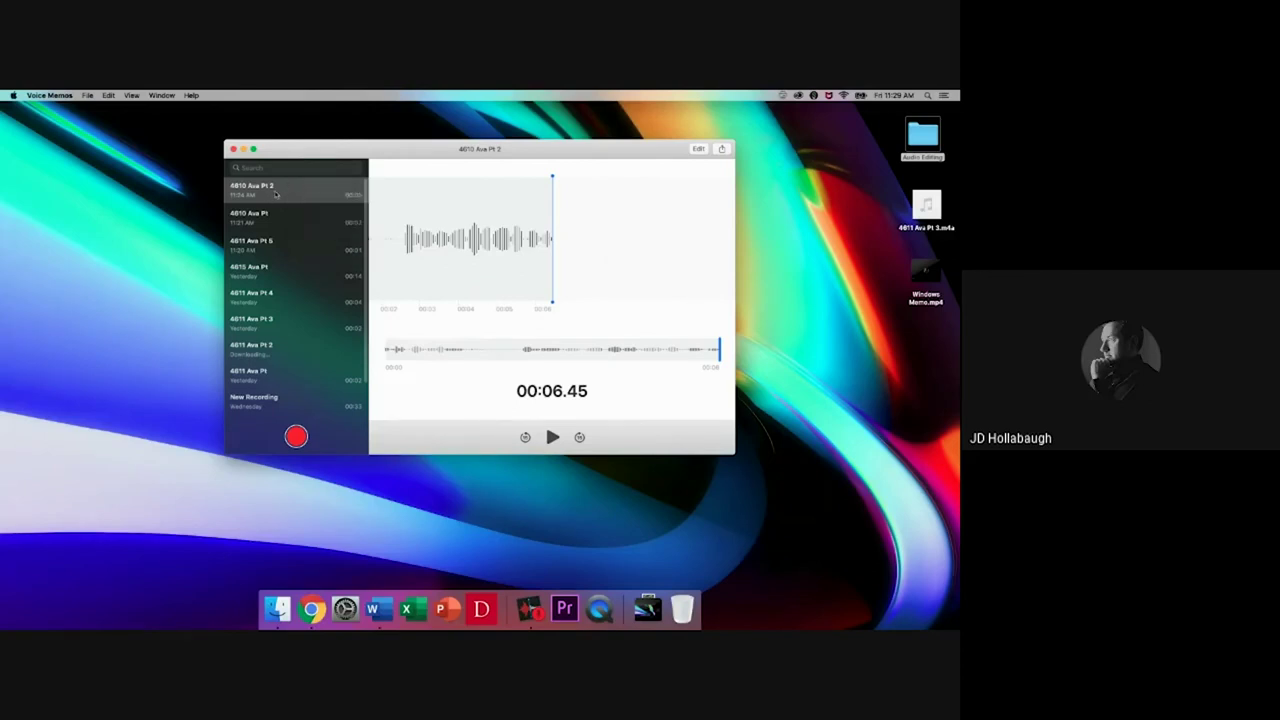
{"action": "left_click_drag", "start_coordinate": [276, 193], "coordinate": [821, 329]}
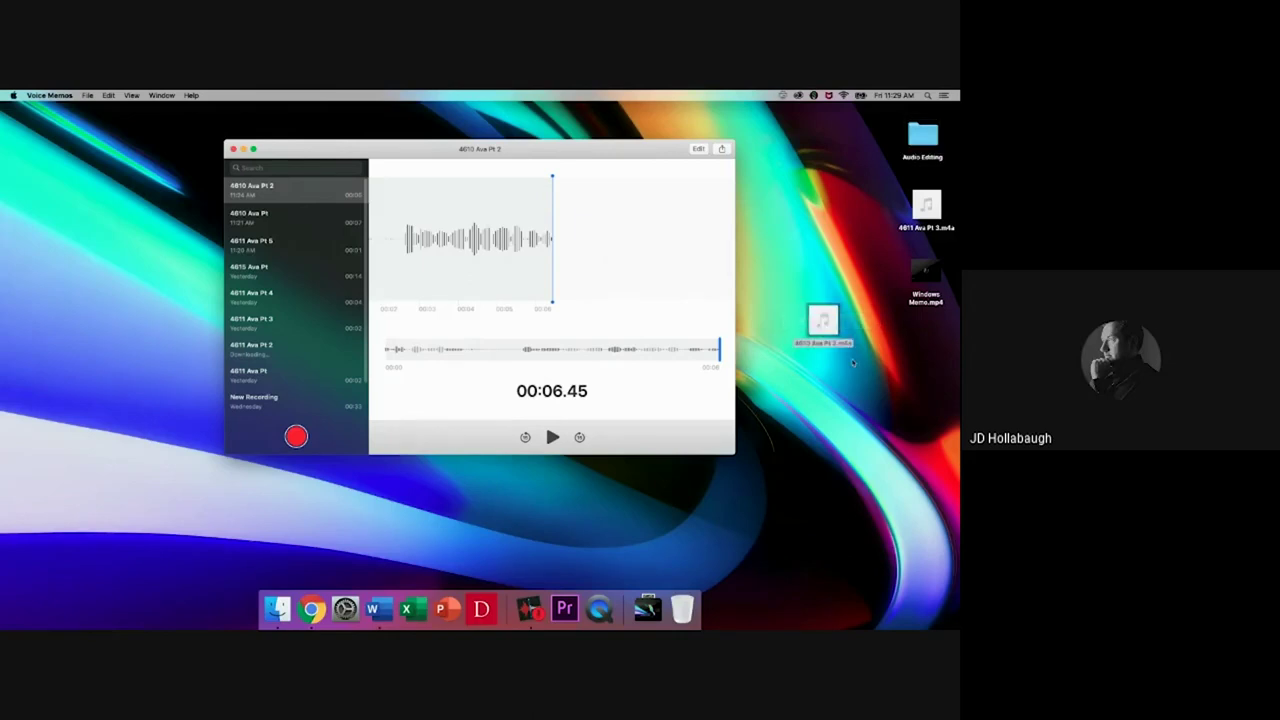
Step: Move the exported memo from the desktop into the Originals folder inside Audio Editing
{"action": "left_click", "coordinate": [923, 136]}
{"action": "double_click", "coordinate": [923, 137]}
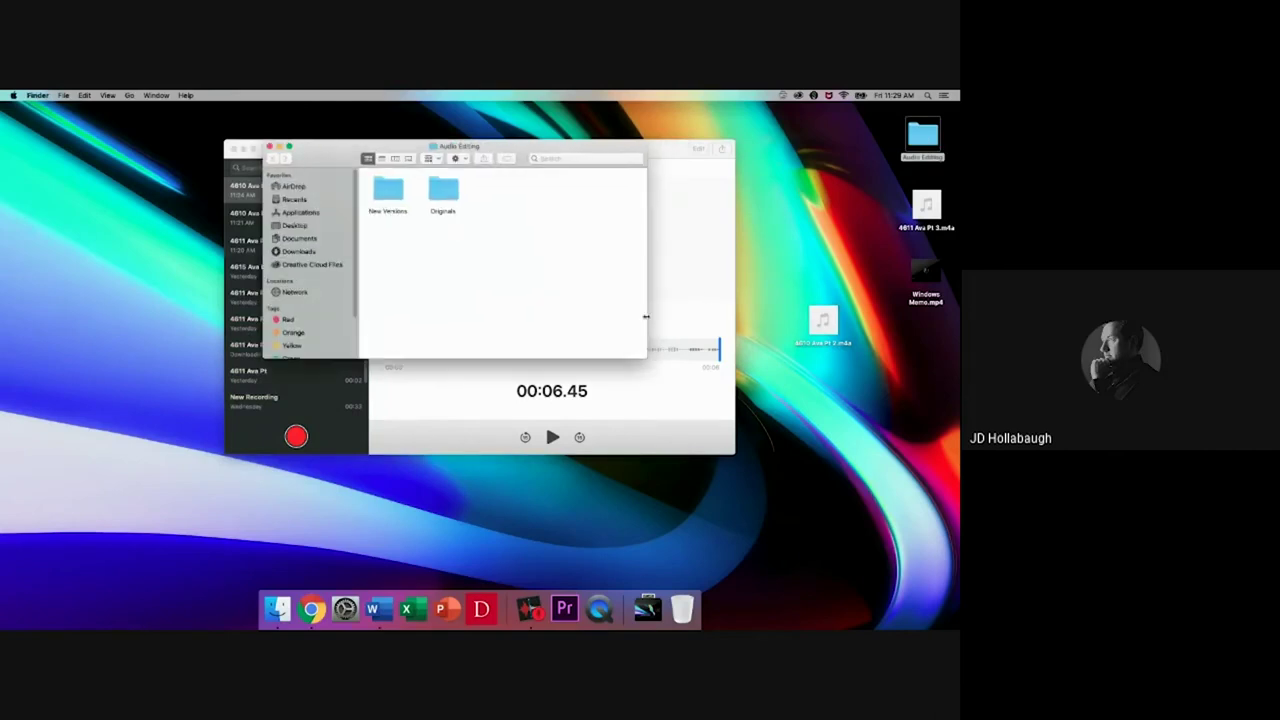
{"action": "double_click", "coordinate": [441, 190]}
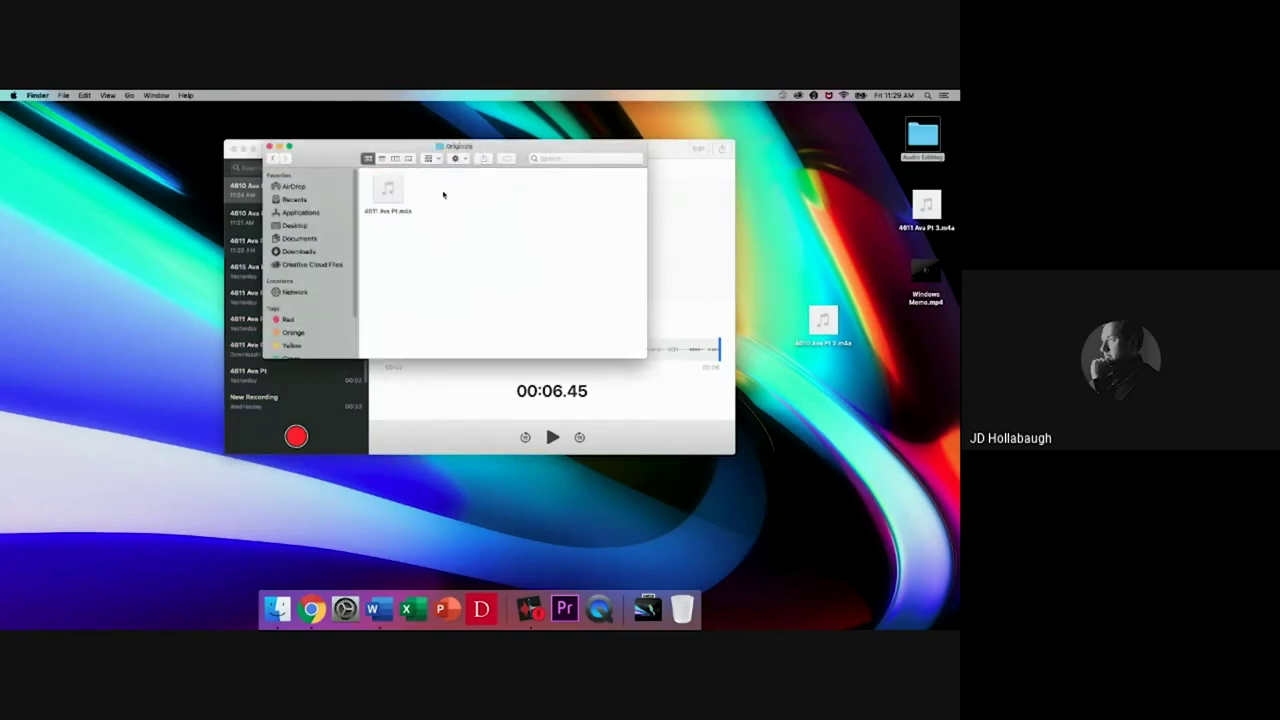
{"action": "left_click_drag", "start_coordinate": [823, 322], "coordinate": [475, 222]}
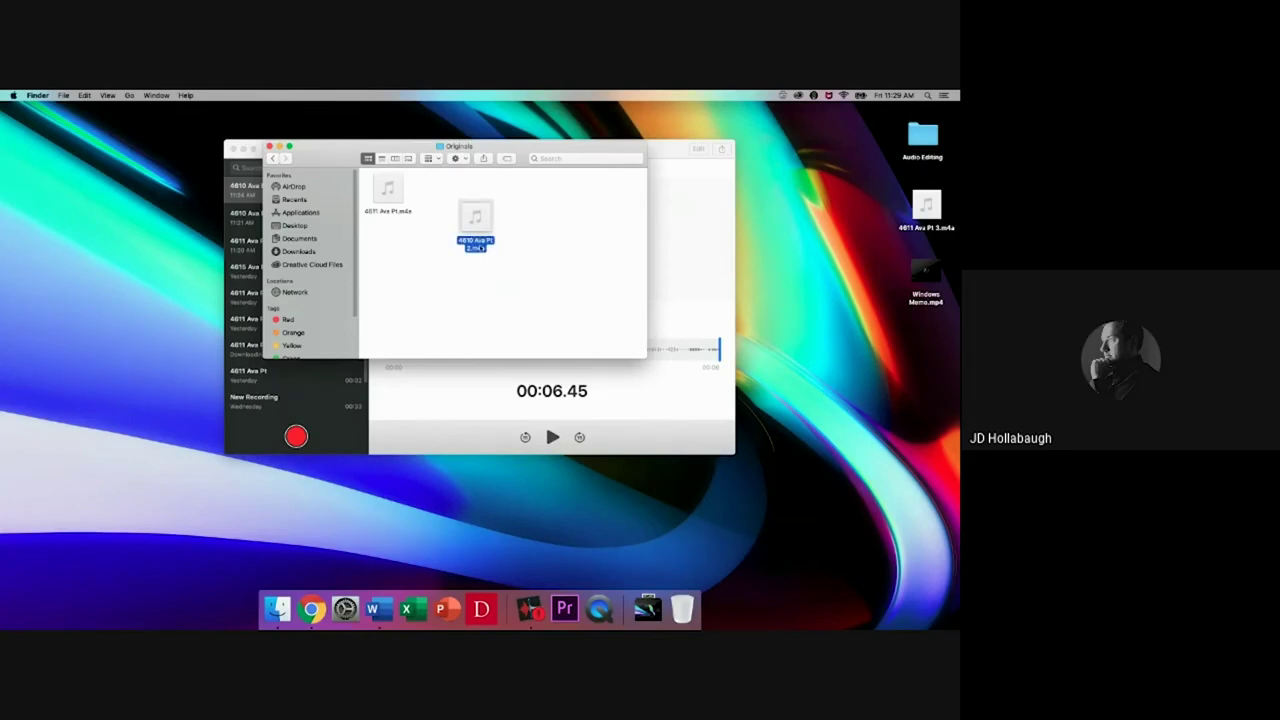
Step: Rename the moved memo in Originals as Version_1.m4a and return to the Audio Editing folder
{"action": "right_click", "coordinate": [479, 247]}
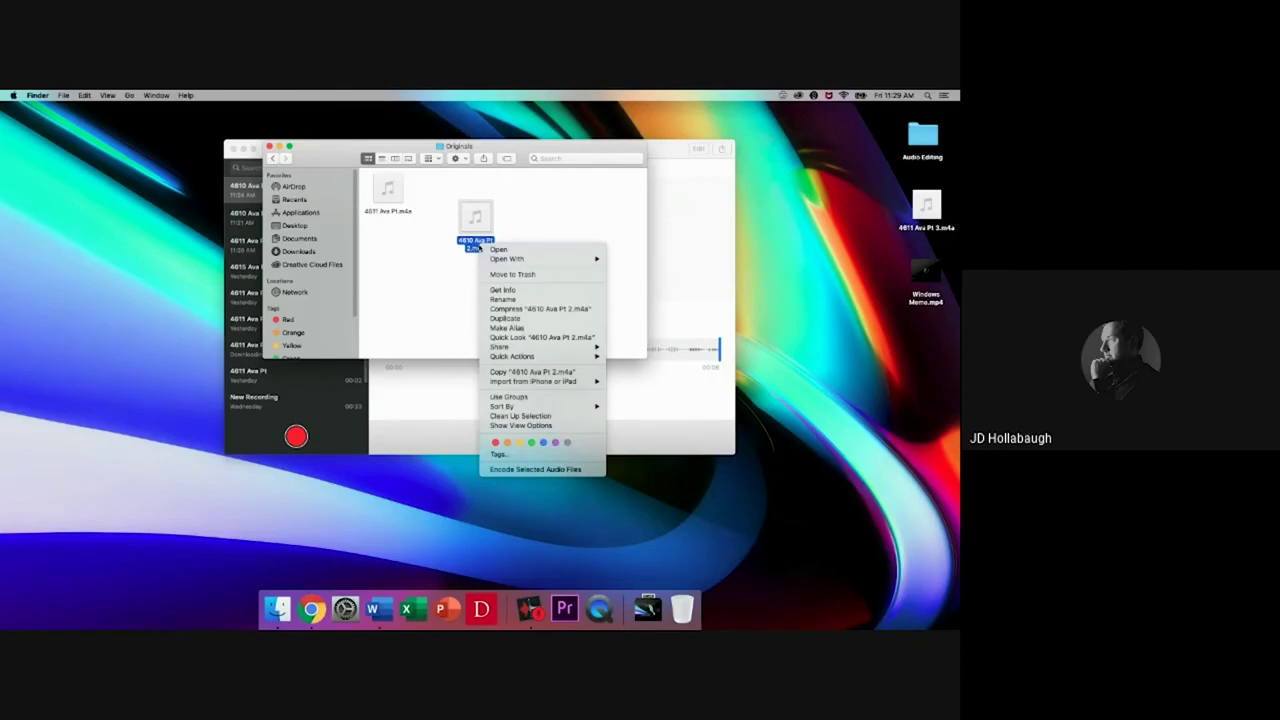
{"action": "left_click", "coordinate": [500, 300]}
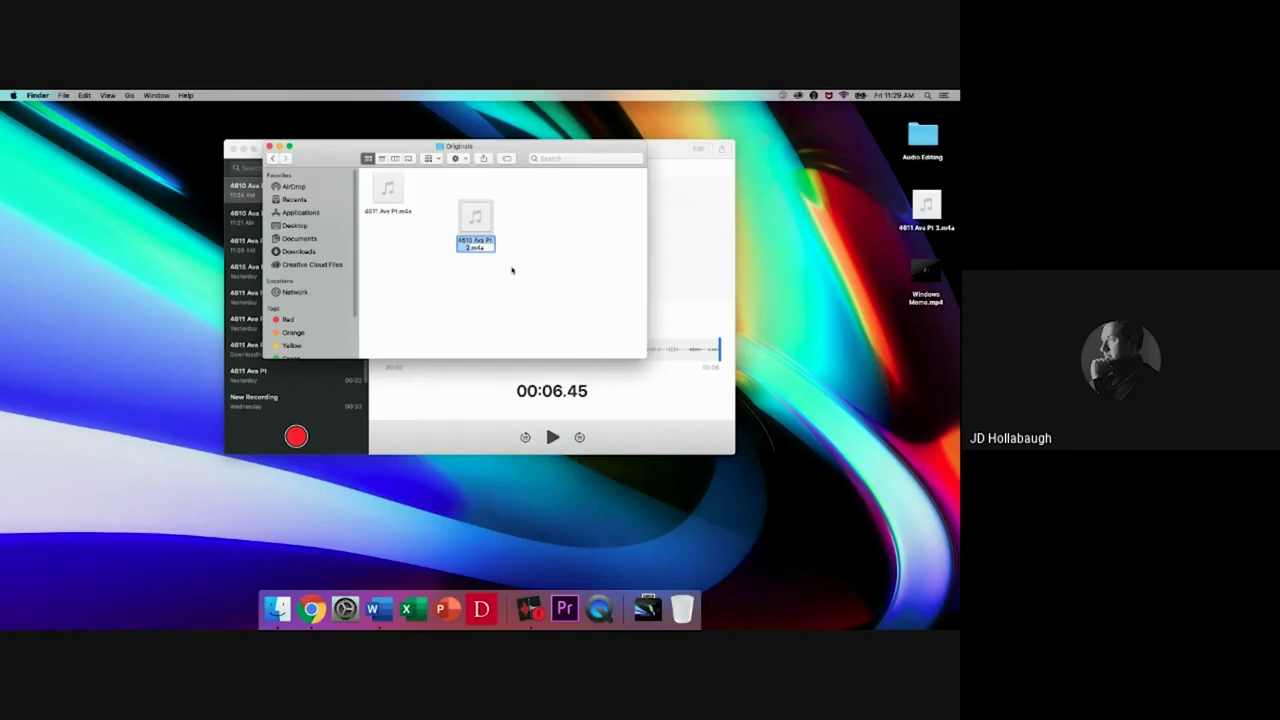
{"action": "key", "text": "BackSpace"}
{"action": "type", "text": "Version"}
{"action": "key", "text": "BackSpace"}
{"action": "type", "text": "_1"}
{"action": "left_click", "coordinate": [543, 238]}
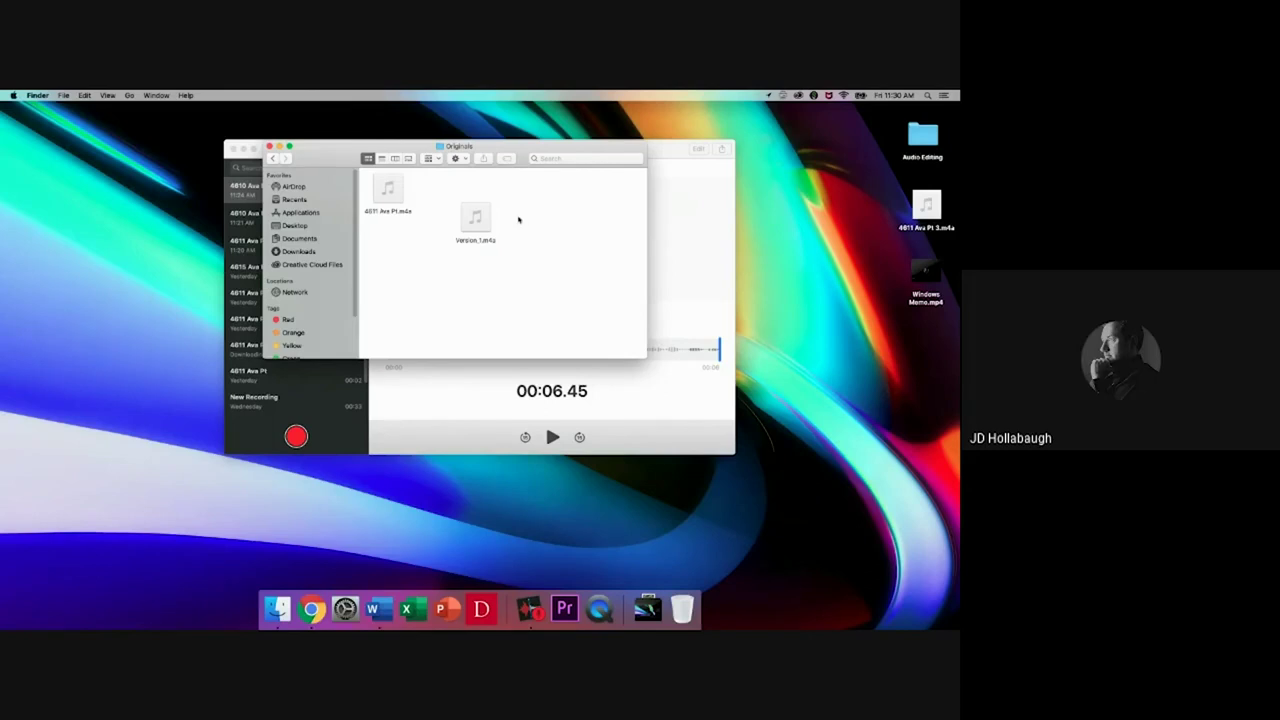
{"action": "left_click", "coordinate": [272, 158]}
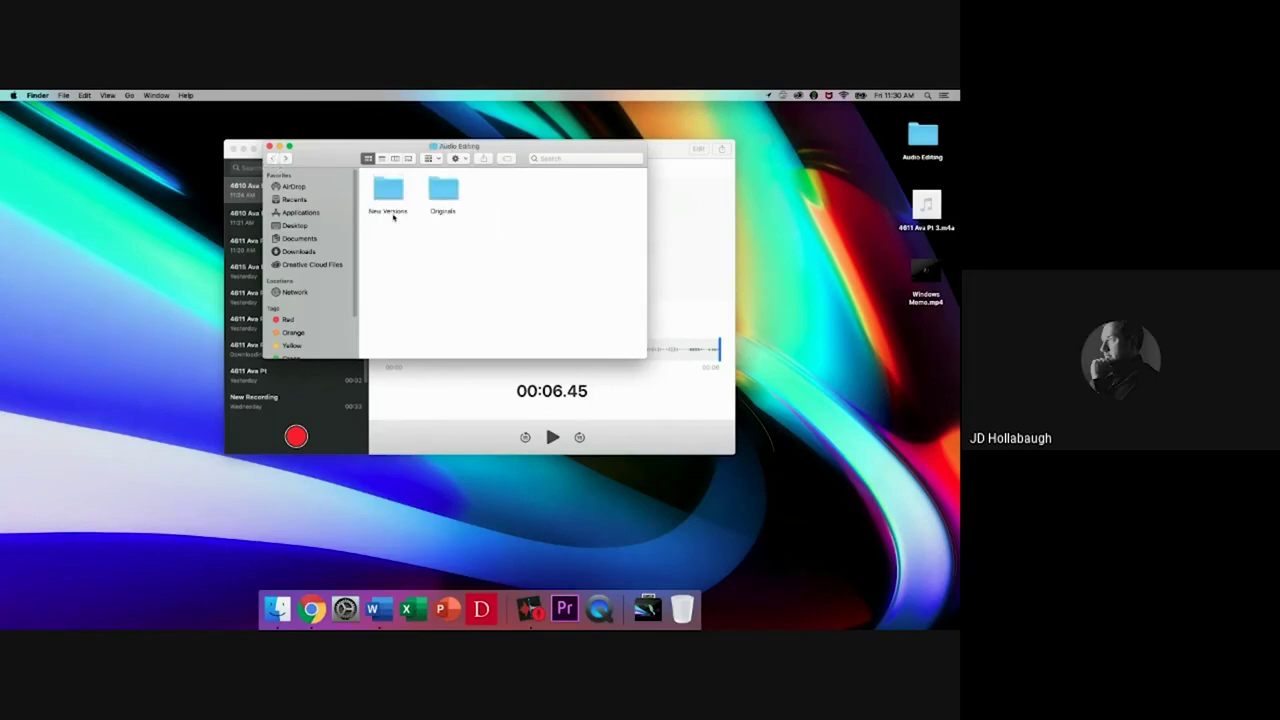
{"action": "double_click", "coordinate": [448, 199]}
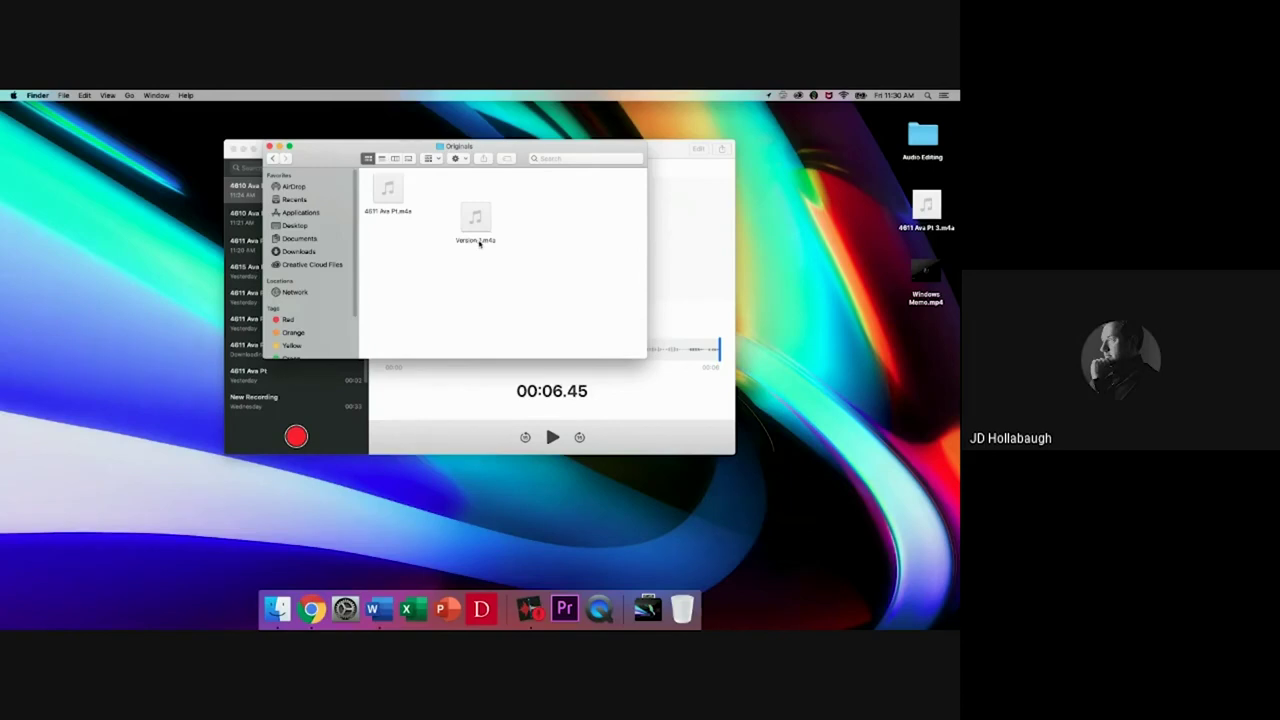
{"action": "left_click", "coordinate": [477, 242]}
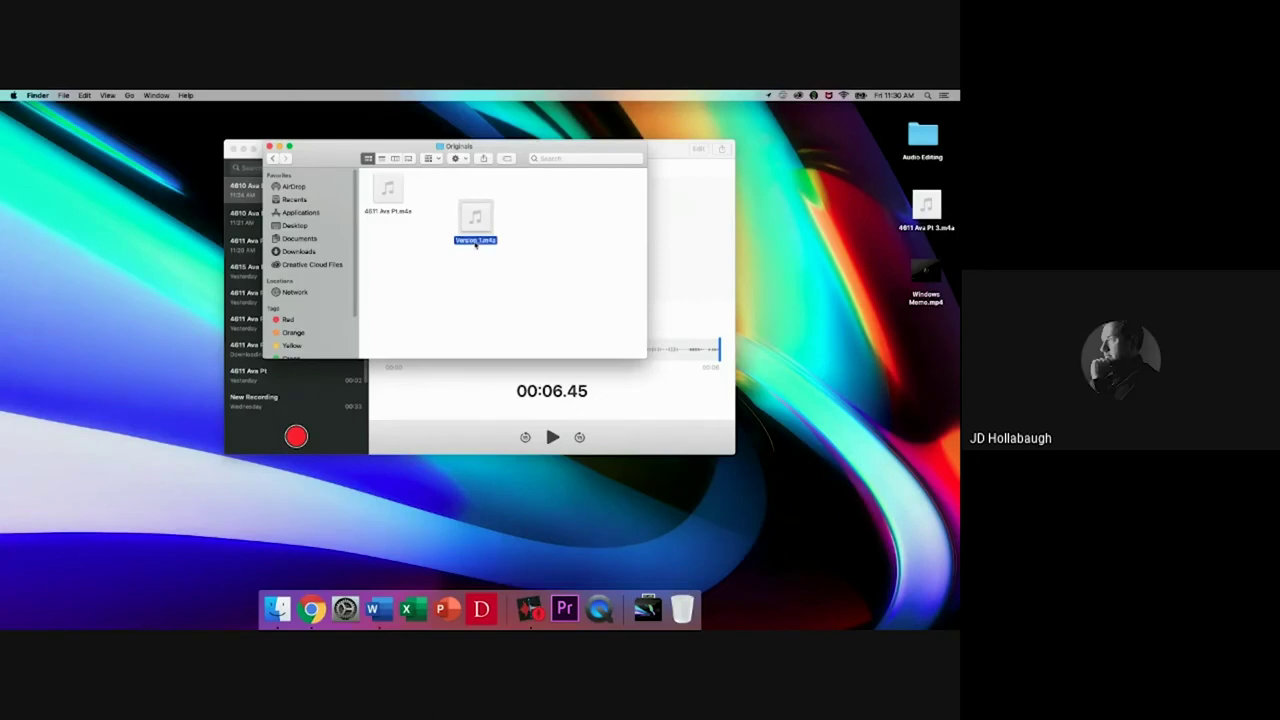
{"action": "right_click", "coordinate": [477, 243]}
{"action": "left_click", "coordinate": [492, 296]}
{"action": "left_click", "coordinate": [455, 283]}
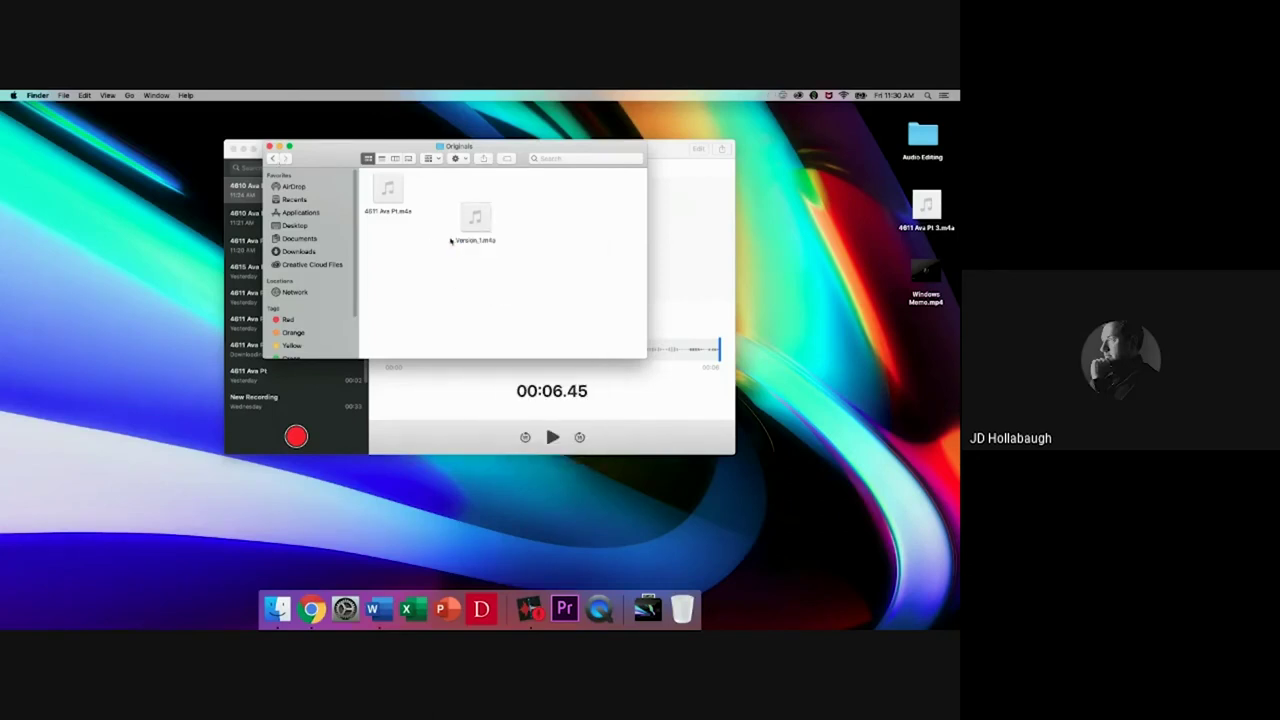
{"action": "left_click", "coordinate": [275, 159]}
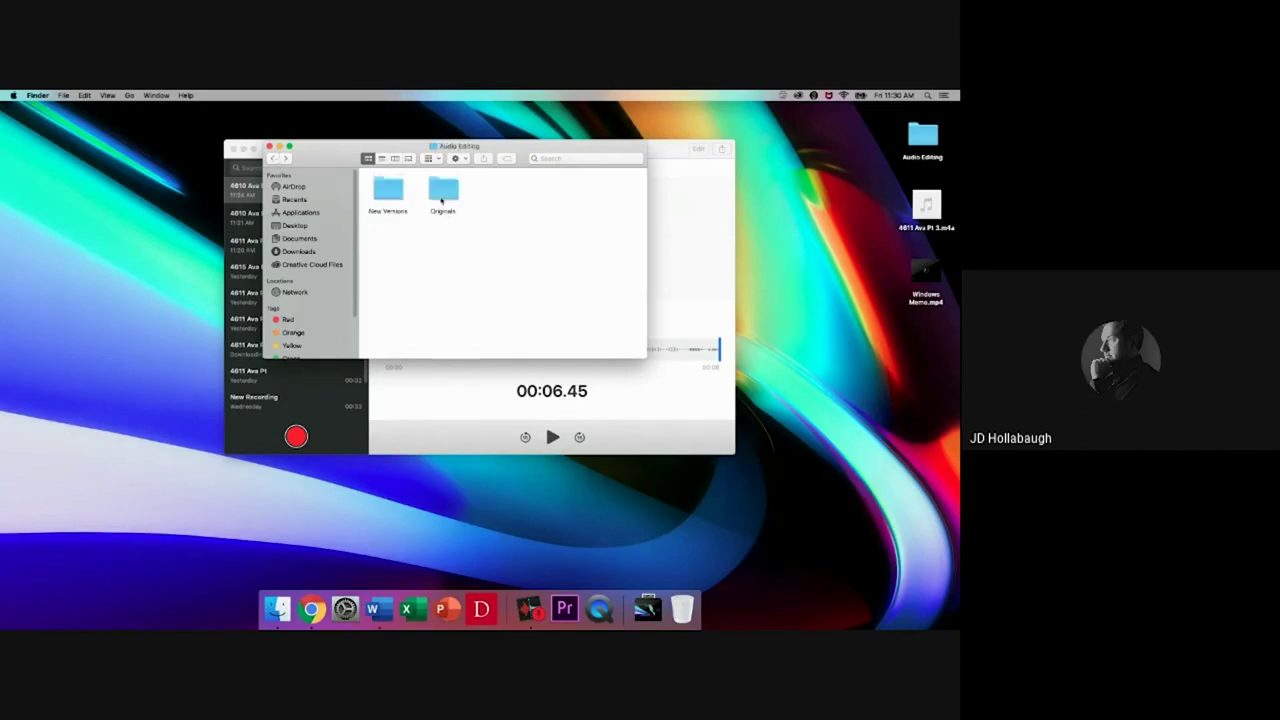
Step: Minimize the Voice Memos window and select Version_1.m4a in the Originals folder
{"action": "left_click", "coordinate": [673, 160]}
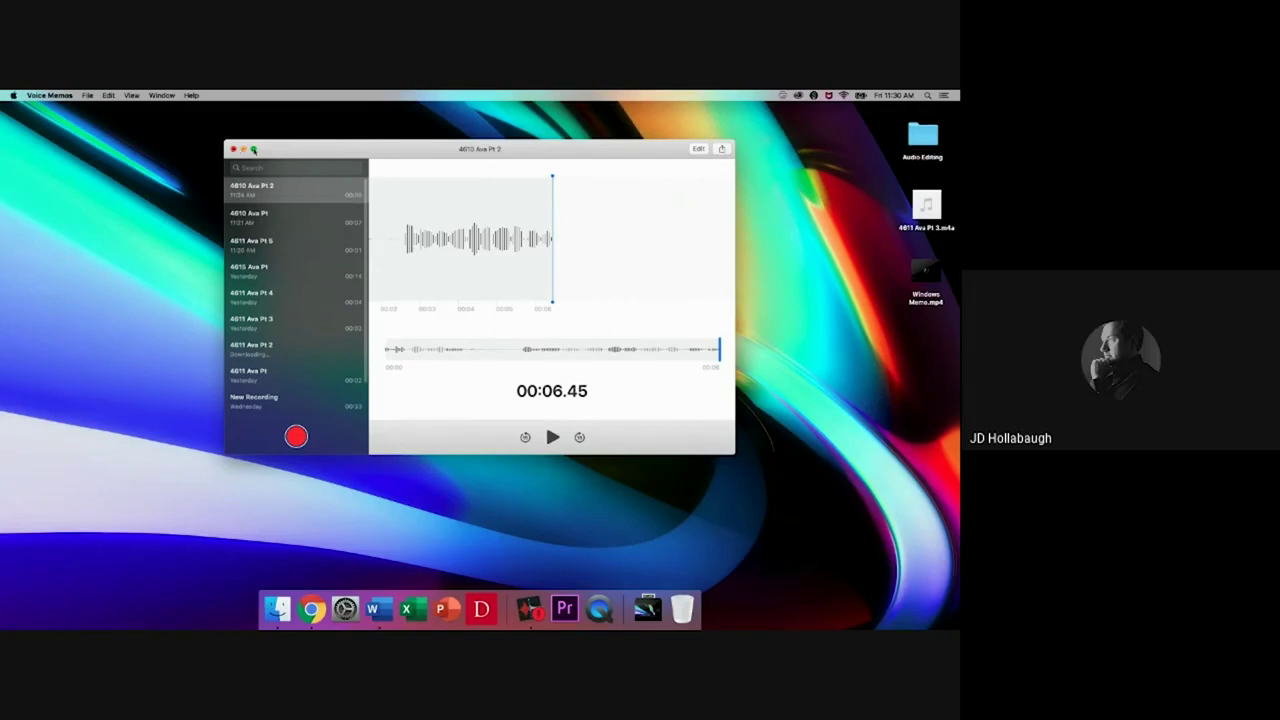
{"action": "left_click", "coordinate": [253, 149]}
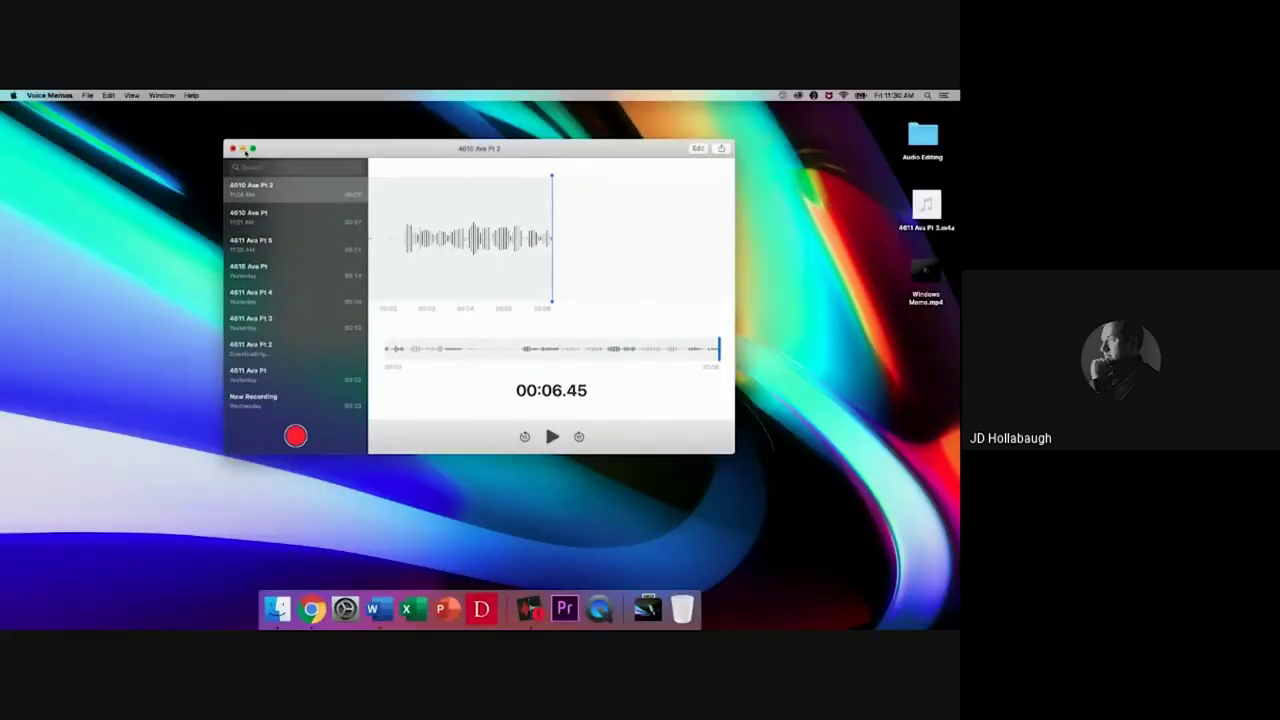
{"action": "left_click", "coordinate": [243, 149]}
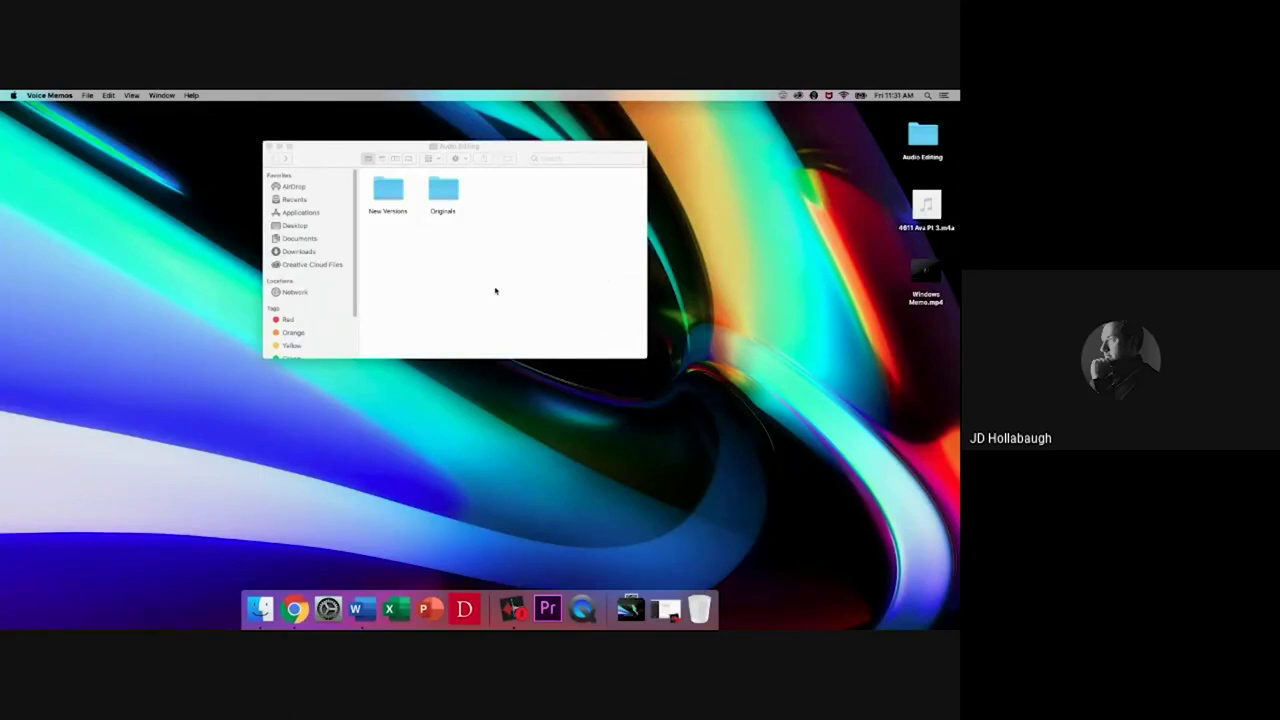
{"action": "double_click", "coordinate": [441, 194]}
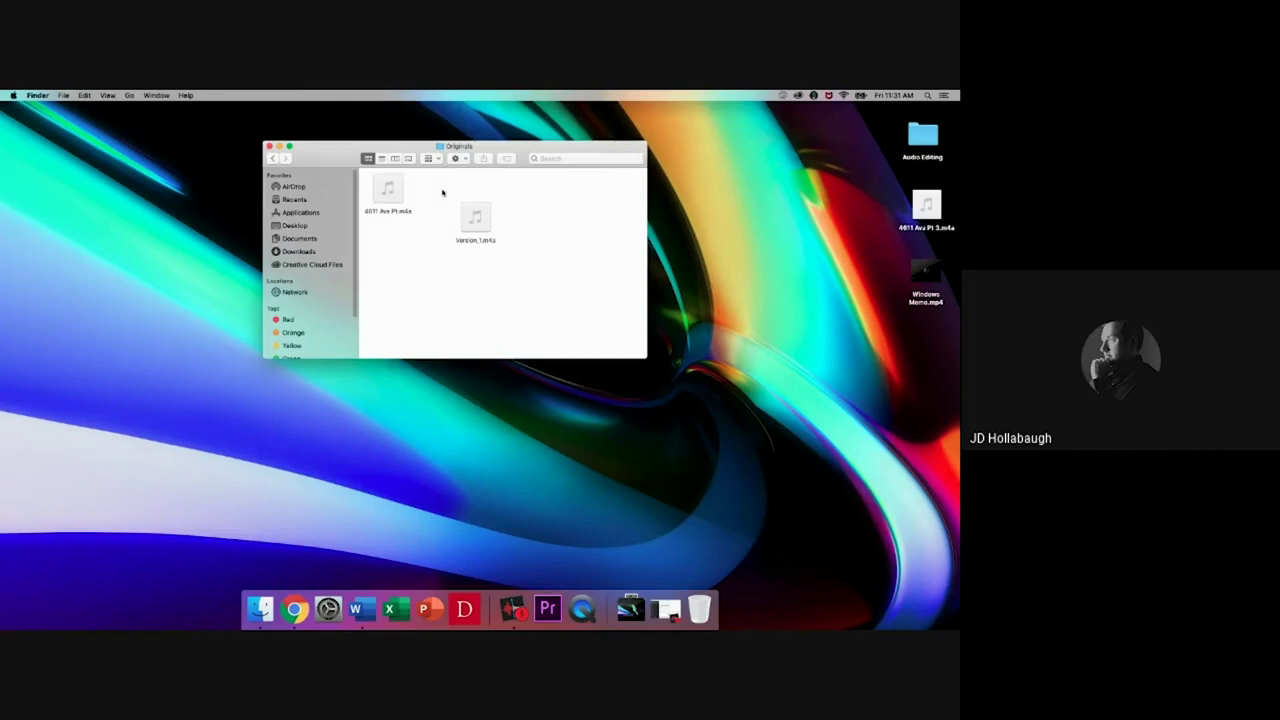
{"action": "left_click", "coordinate": [482, 229]}
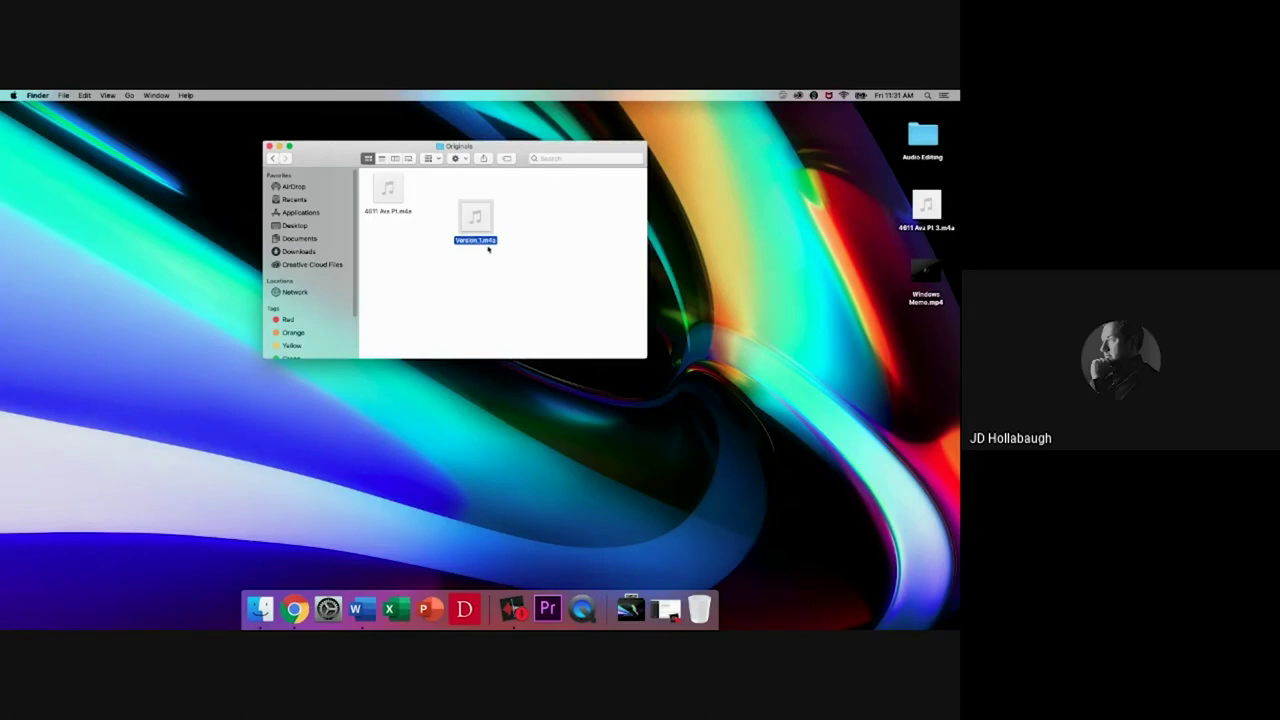
Step: Switch to Chrome and open Google Drive
{"action": "left_click", "coordinate": [295, 611]}
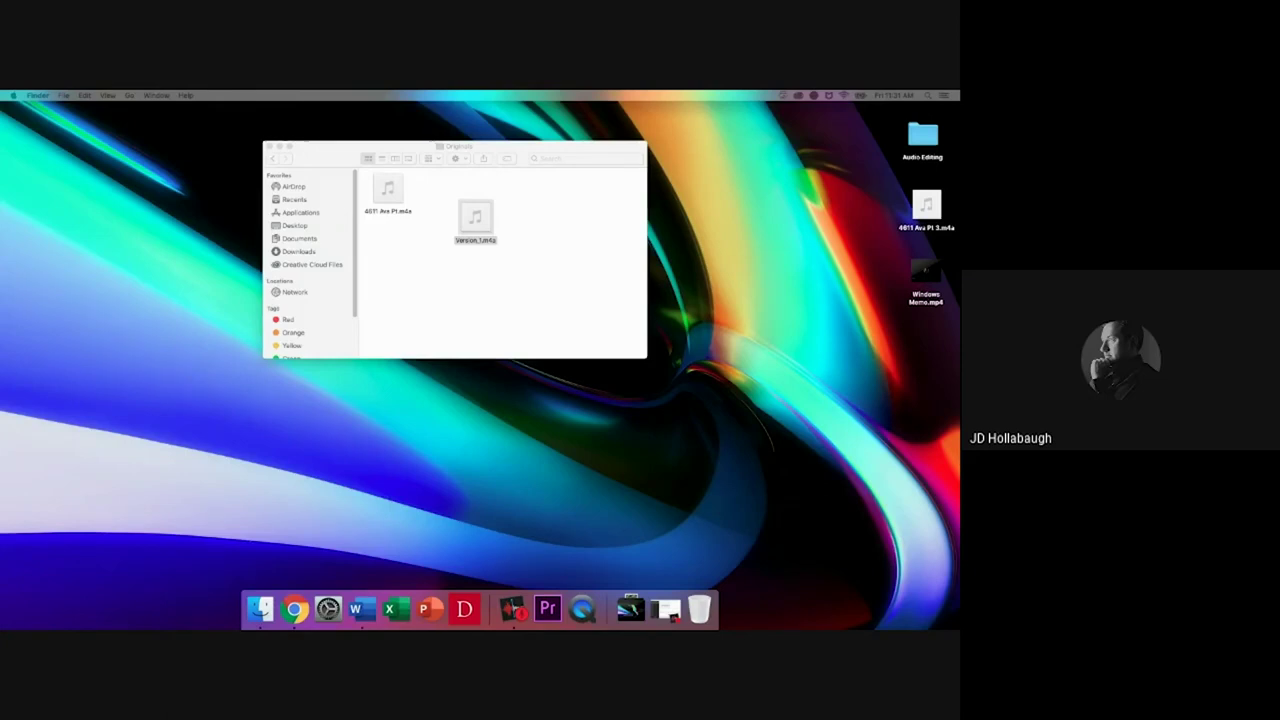
{"action": "left_click_drag", "start_coordinate": [414, 170], "coordinate": [644, 152]}
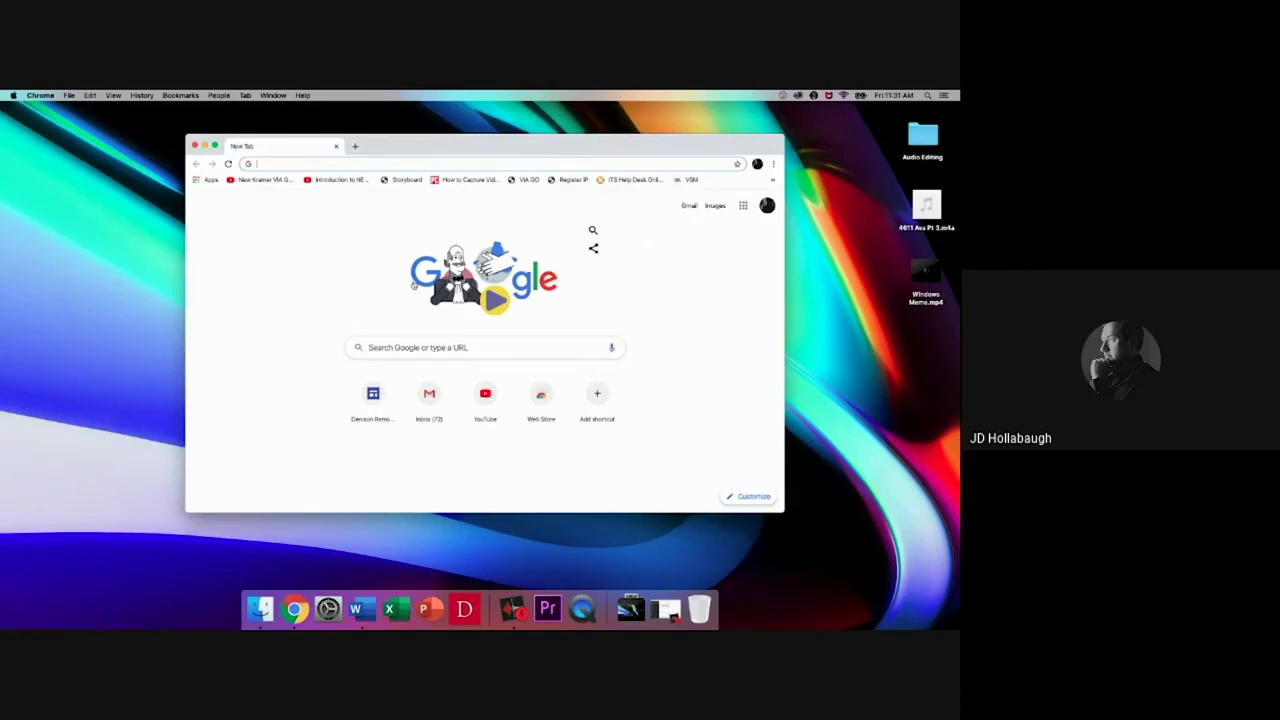
{"action": "left_click", "coordinate": [743, 206]}
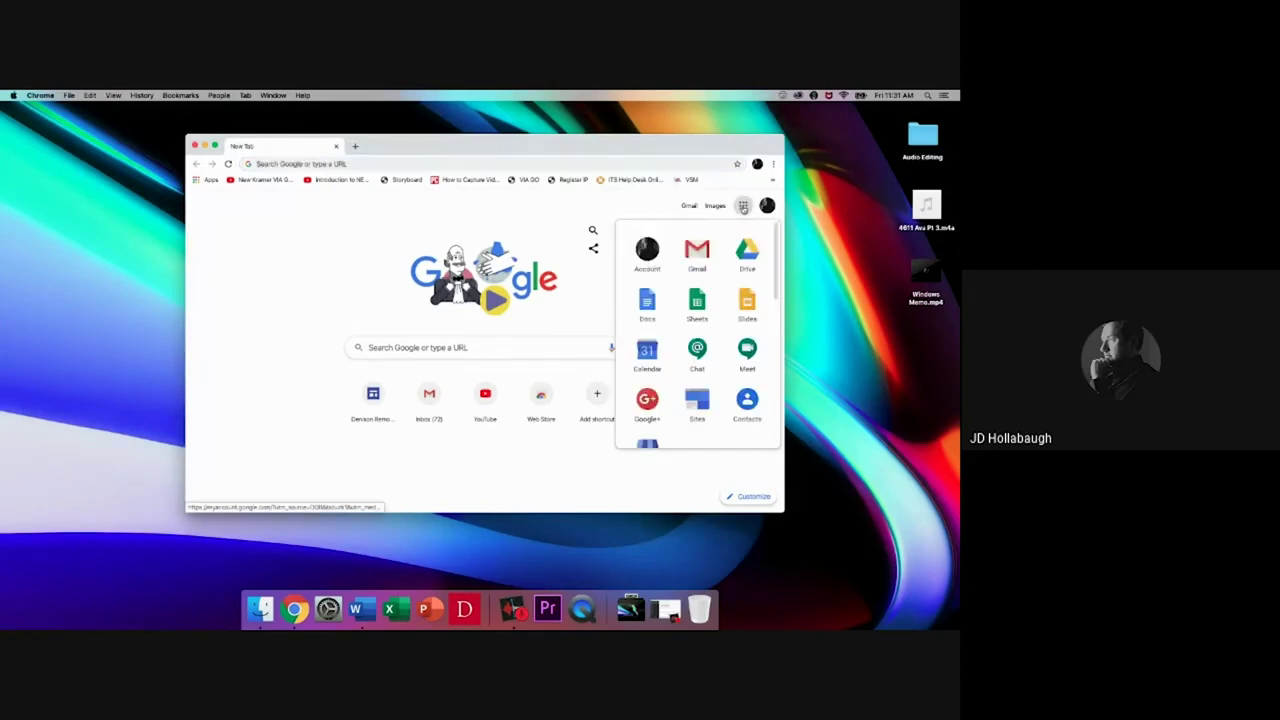
{"action": "left_click", "coordinate": [750, 262]}
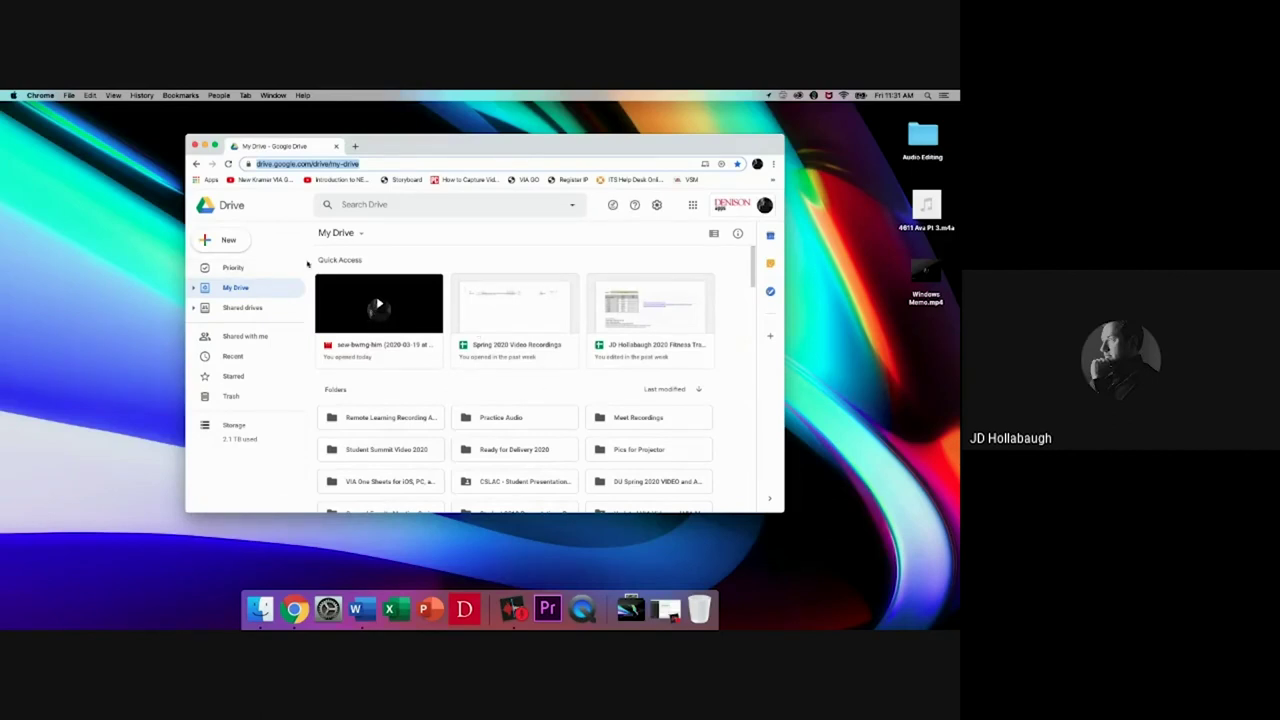
Step: Create a folder named Audio Clips in My Drive and open it
{"action": "left_click", "coordinate": [240, 242]}
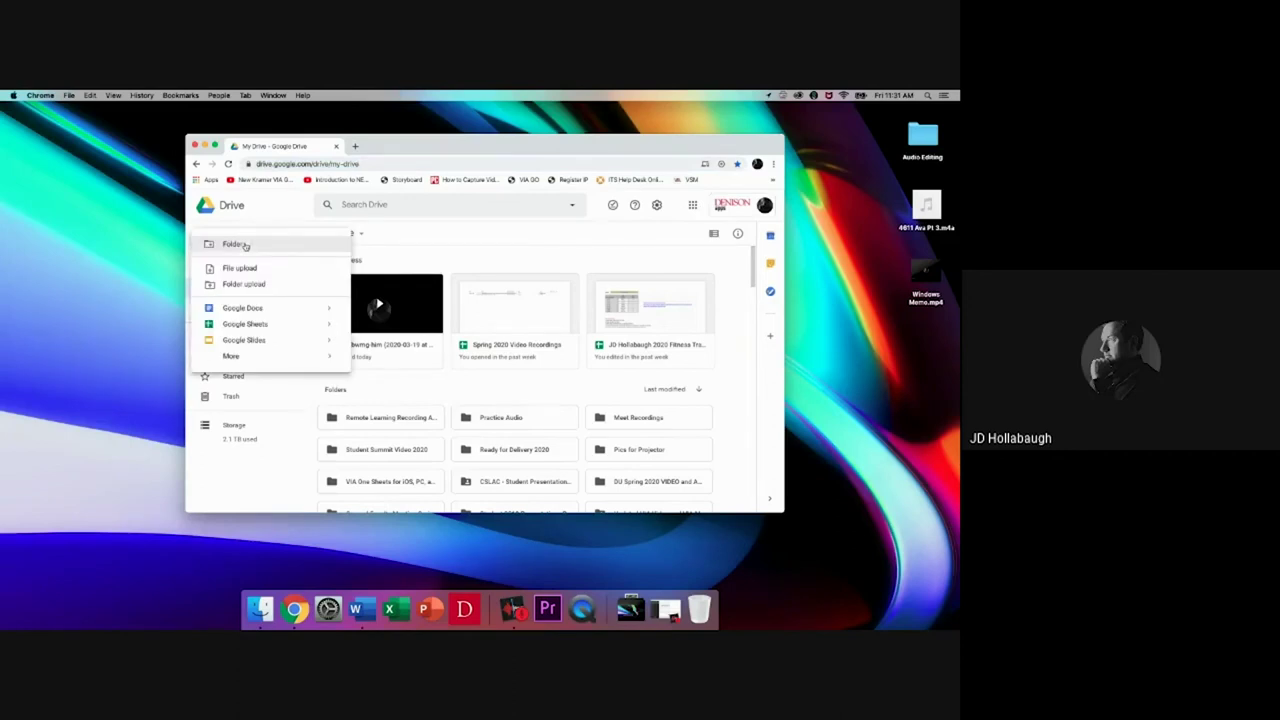
{"action": "left_click", "coordinate": [269, 246]}
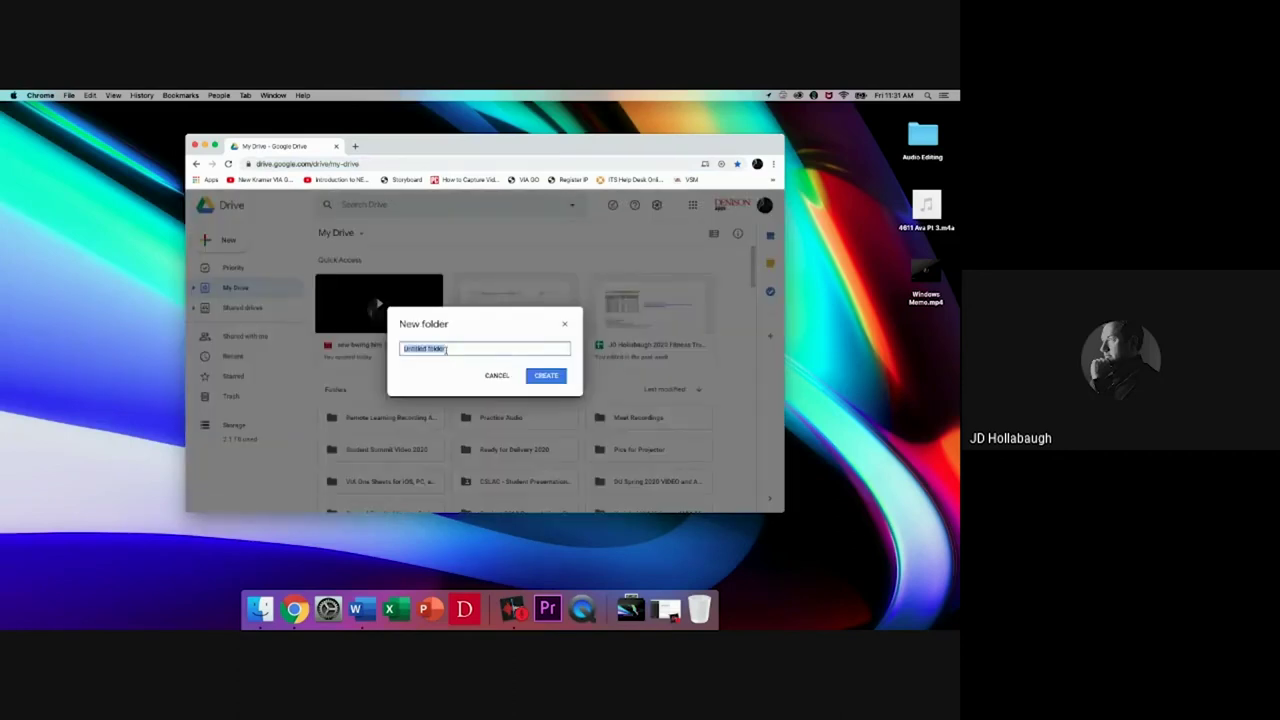
{"action": "key", "text": "BackSpace"}
{"action": "type", "text": "Audio Clips"}
{"action": "left_click", "coordinate": [546, 376]}
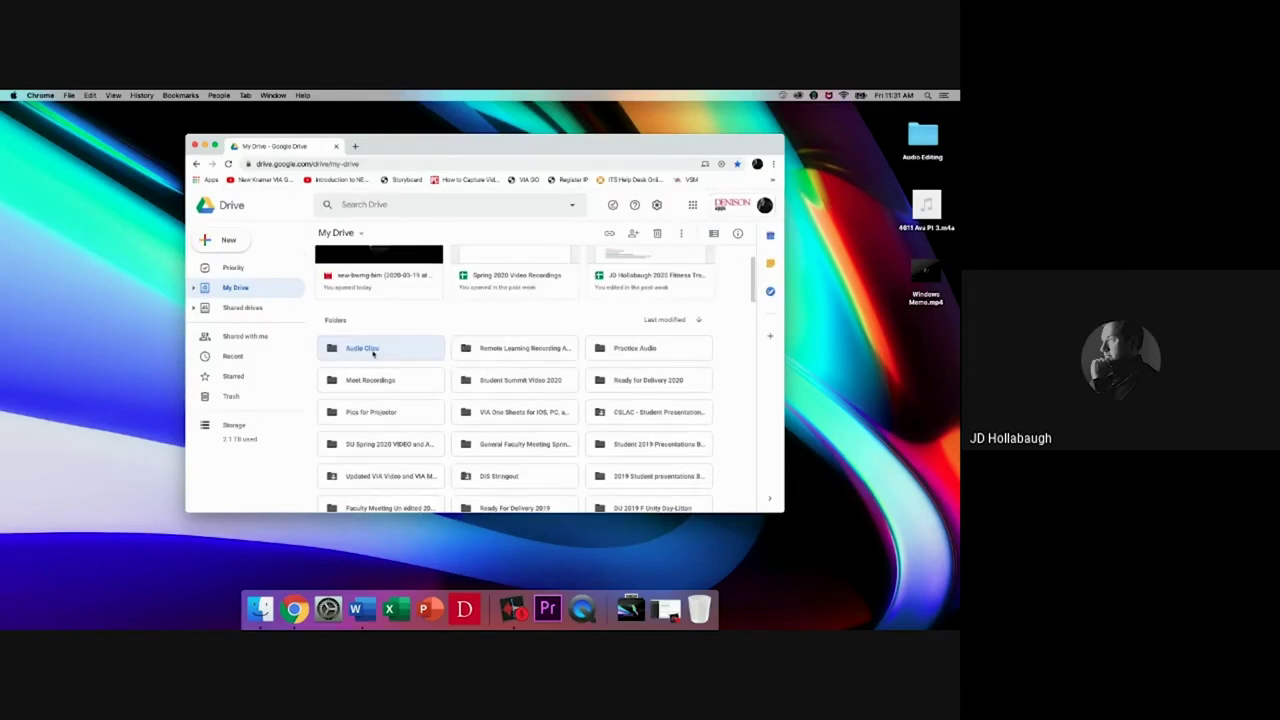
{"action": "double_click", "coordinate": [385, 352]}
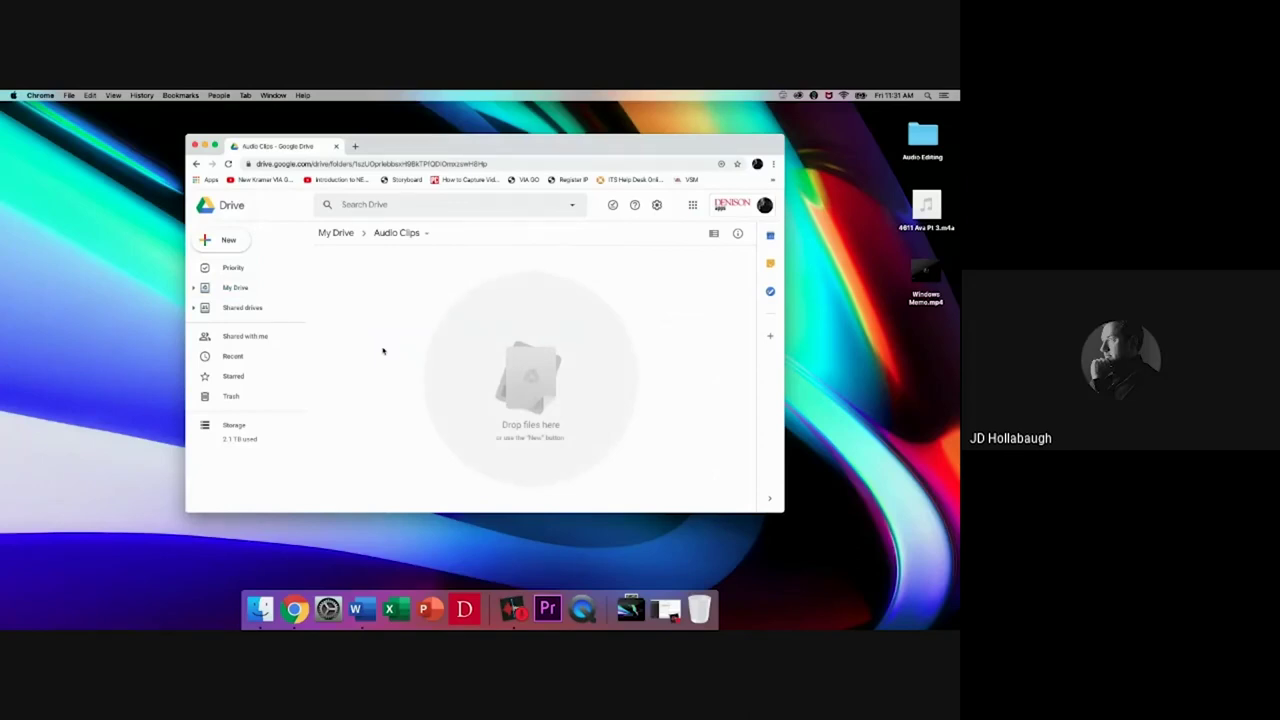
Step: Close the Finder window behind the browser and reposition the Drive window in the middle of the desktop
{"action": "left_click_drag", "start_coordinate": [633, 146], "coordinate": [563, 220]}
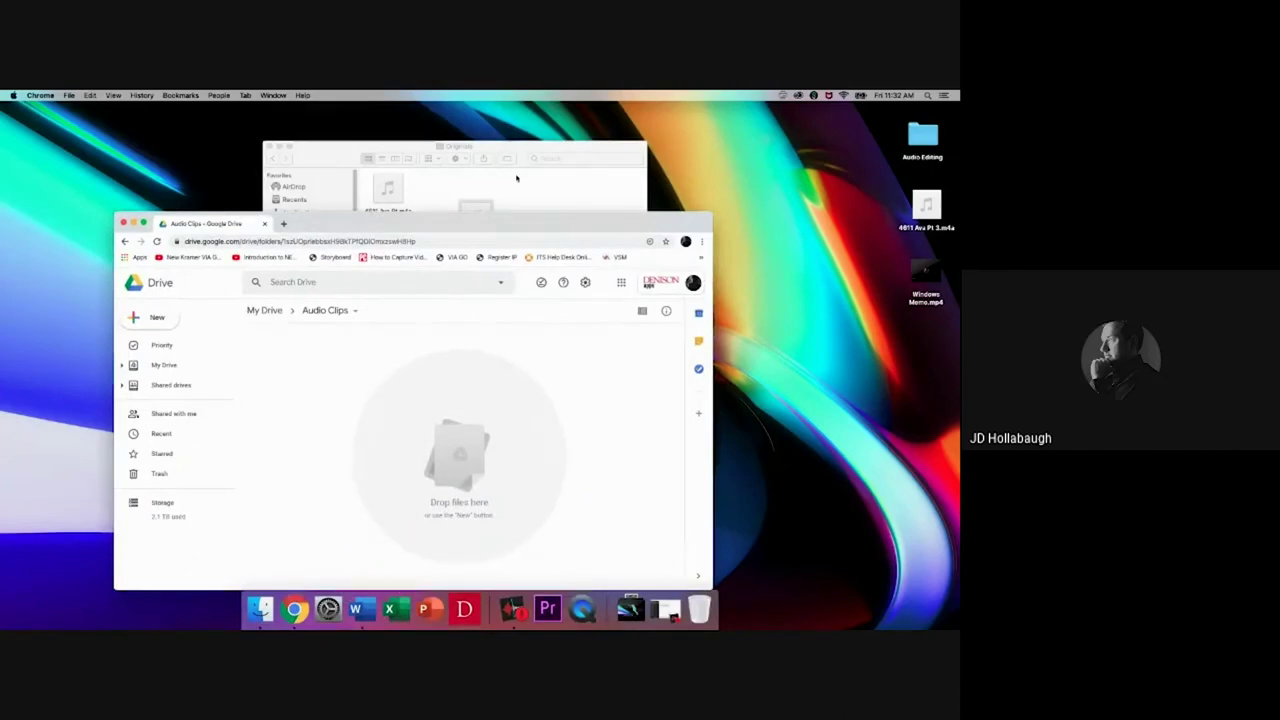
{"action": "left_click", "coordinate": [516, 178]}
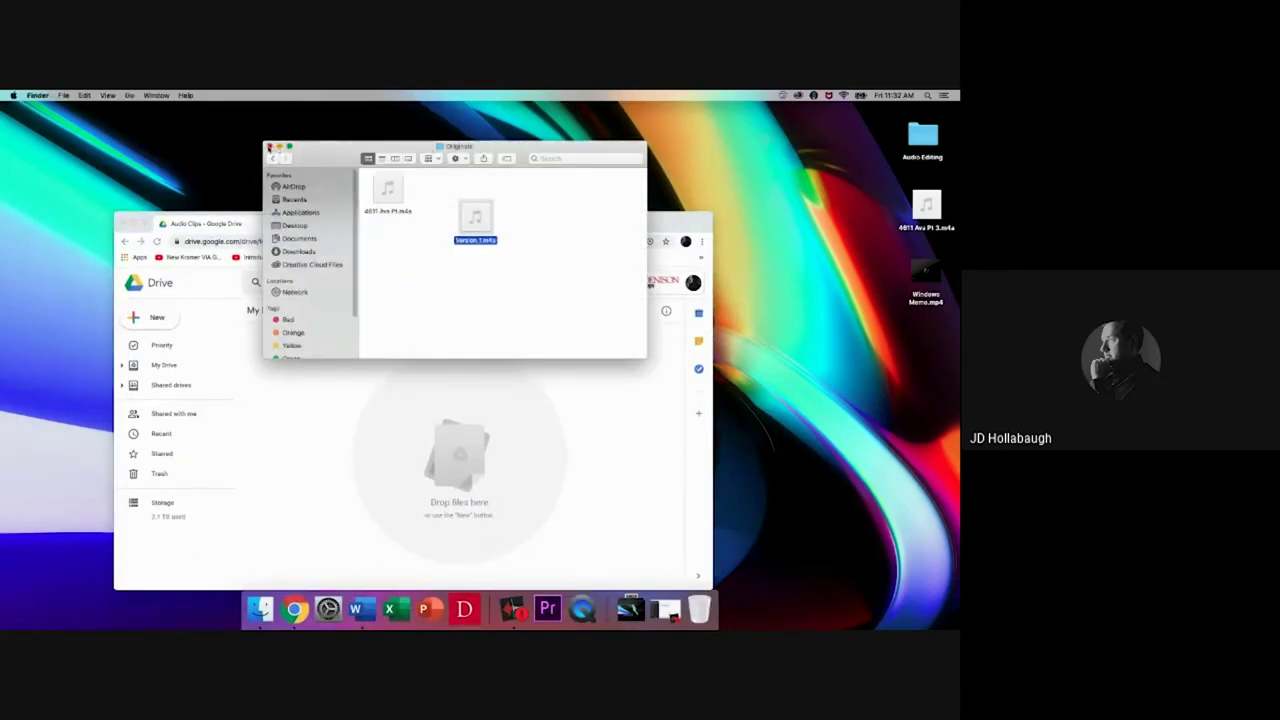
{"action": "left_click", "coordinate": [268, 147]}
{"action": "left_click_drag", "start_coordinate": [517, 223], "coordinate": [558, 150]}
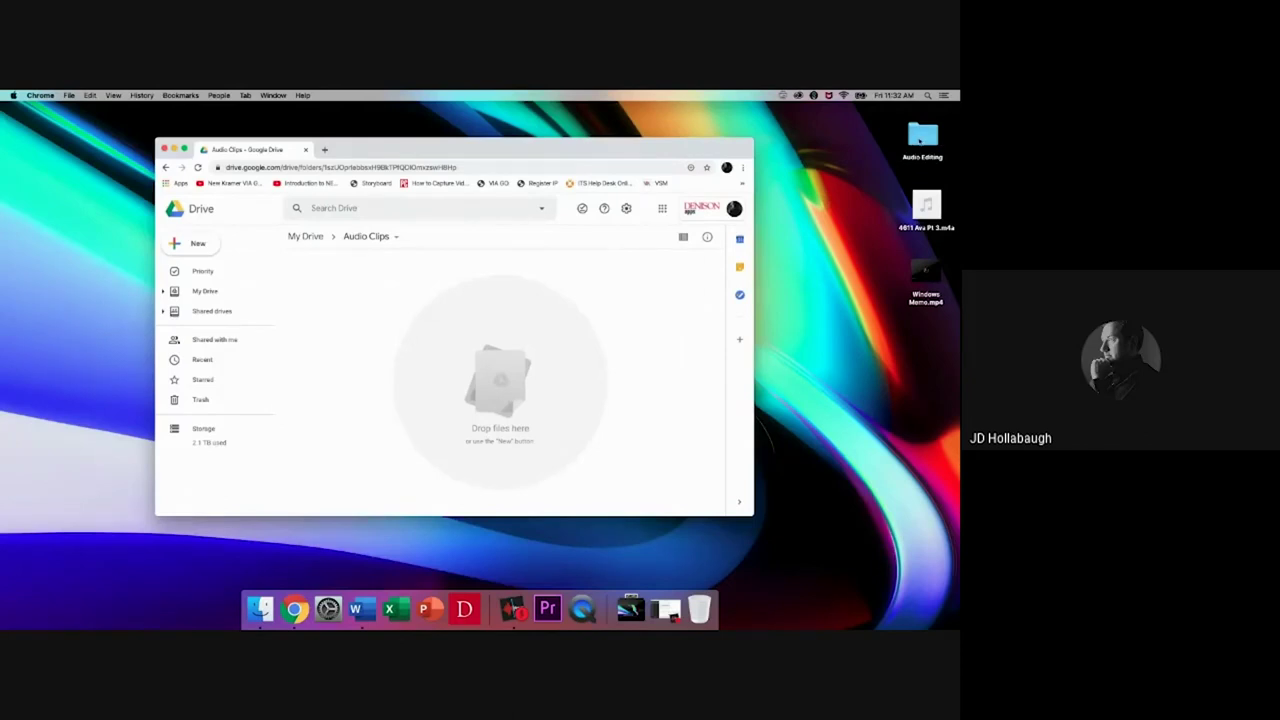
Step: Upload Version_1.m4a from the Originals folder in Audio Editing to the Audio Clips folder on Drive
{"action": "double_click", "coordinate": [920, 140]}
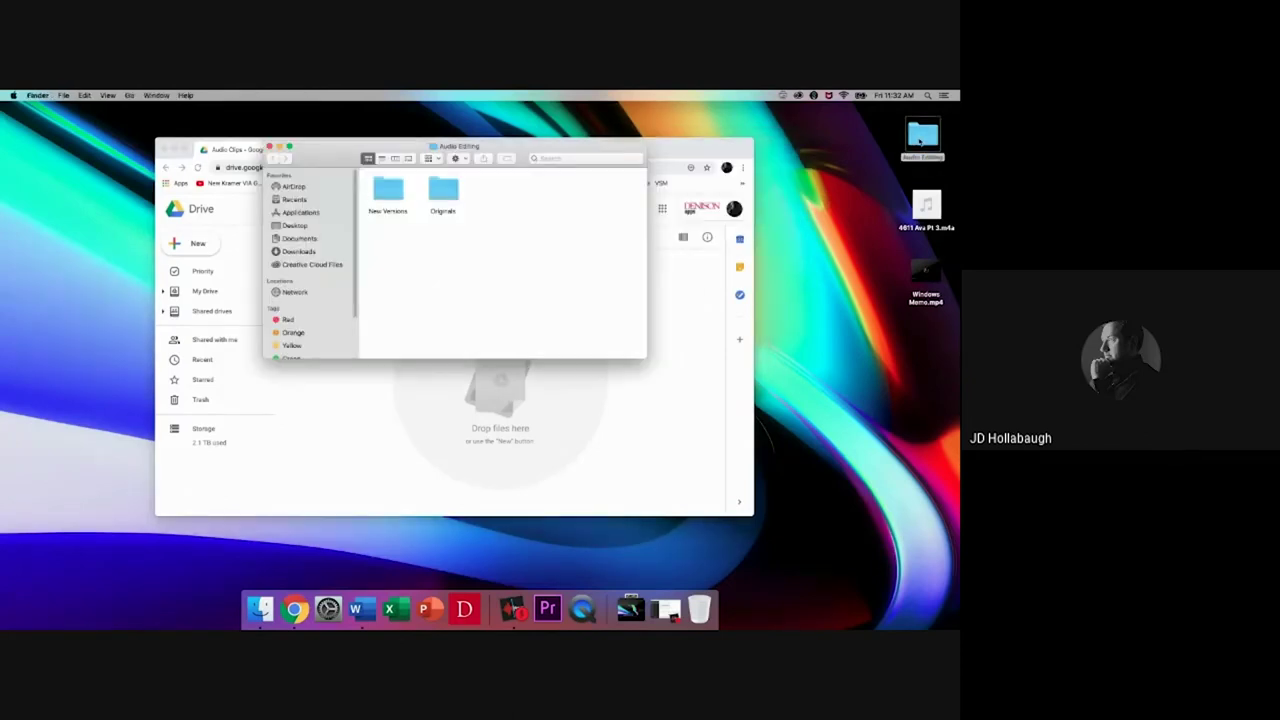
{"action": "left_click_drag", "start_coordinate": [331, 157], "coordinate": [697, 283]}
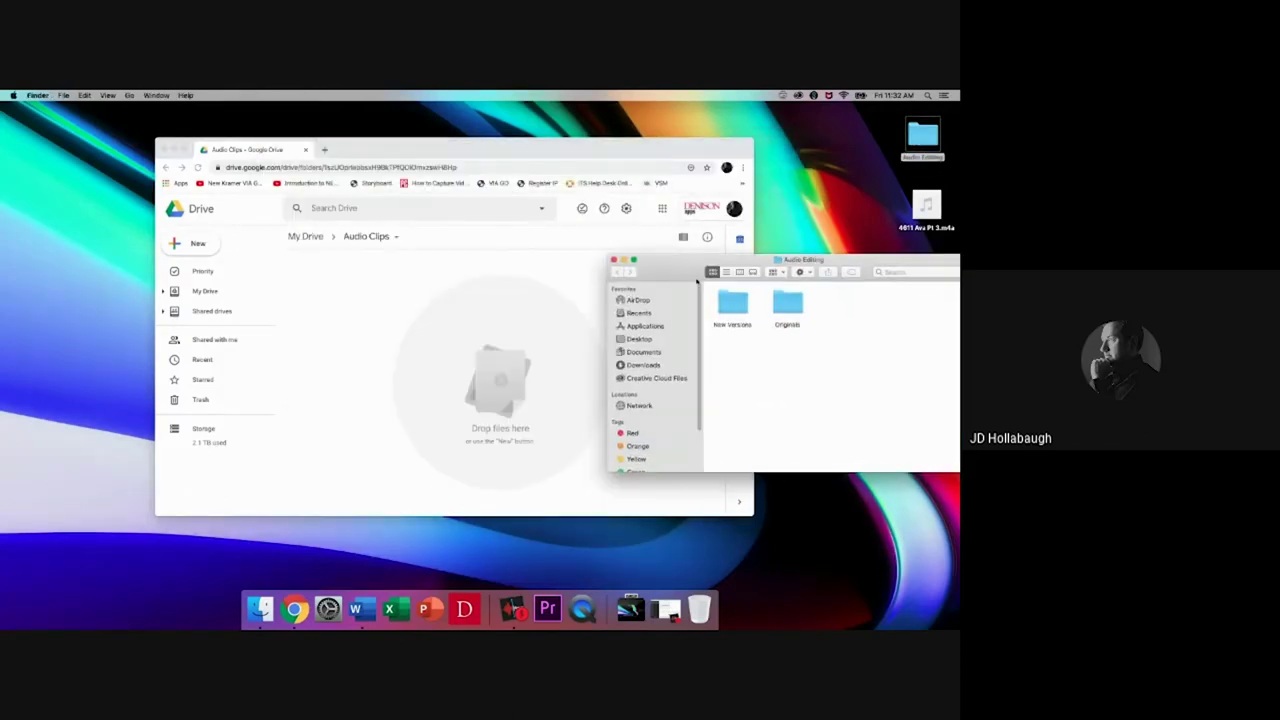
{"action": "double_click", "coordinate": [788, 305]}
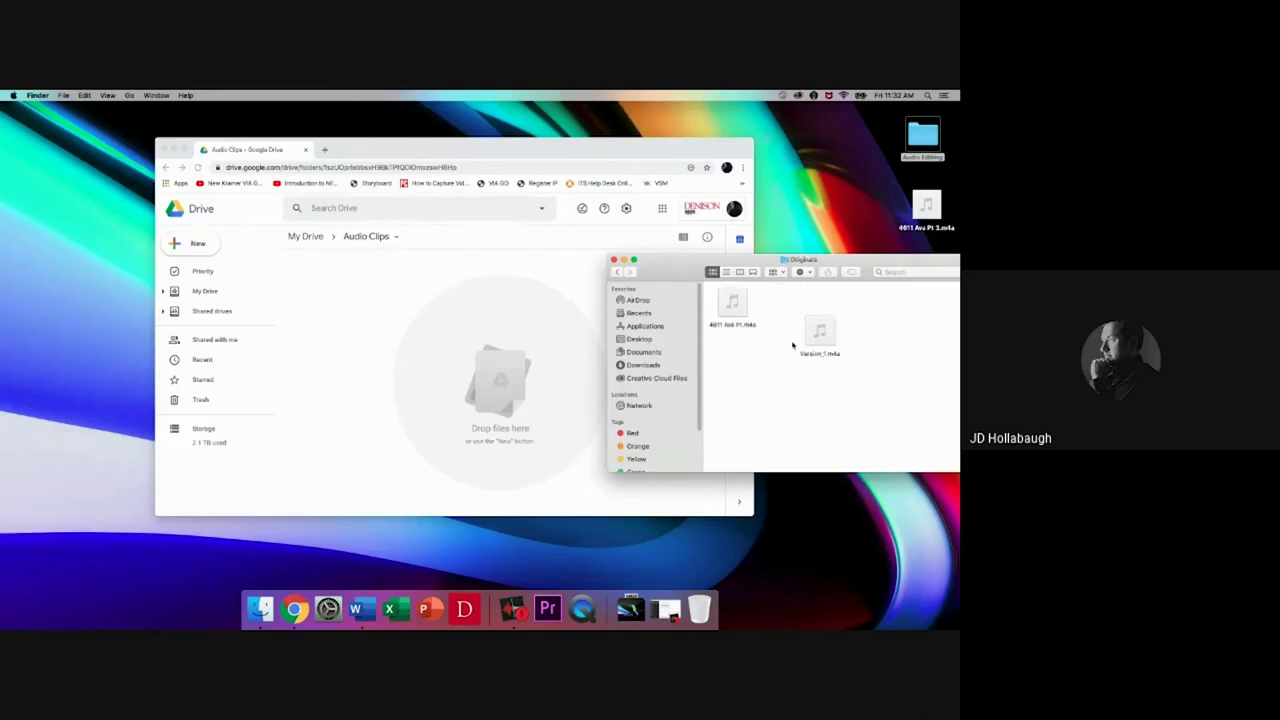
{"action": "mouse_move", "coordinate": [827, 338]}
{"action": "left_click_drag", "start_coordinate": [827, 338], "coordinate": [499, 377]}
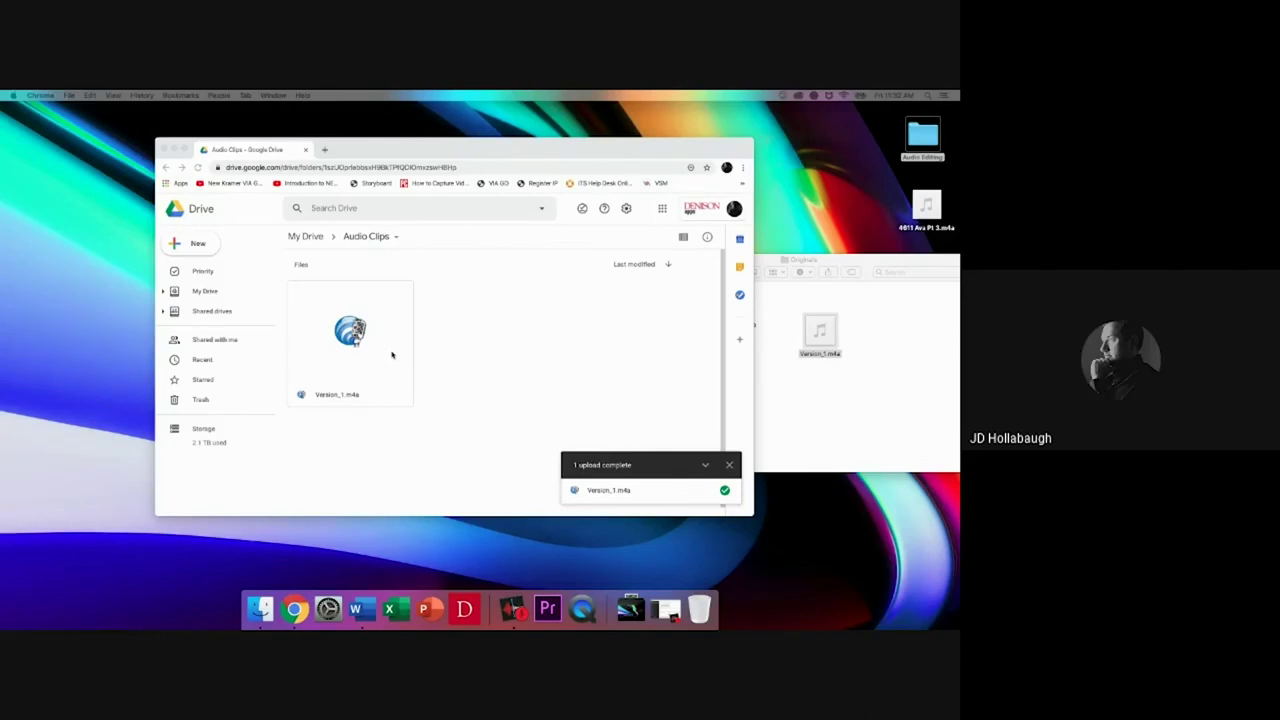
Step: View the sharing options for the uploaded Version_1.m4a without sharing it, and dismiss the upload notification
{"action": "right_click", "coordinate": [391, 354]}
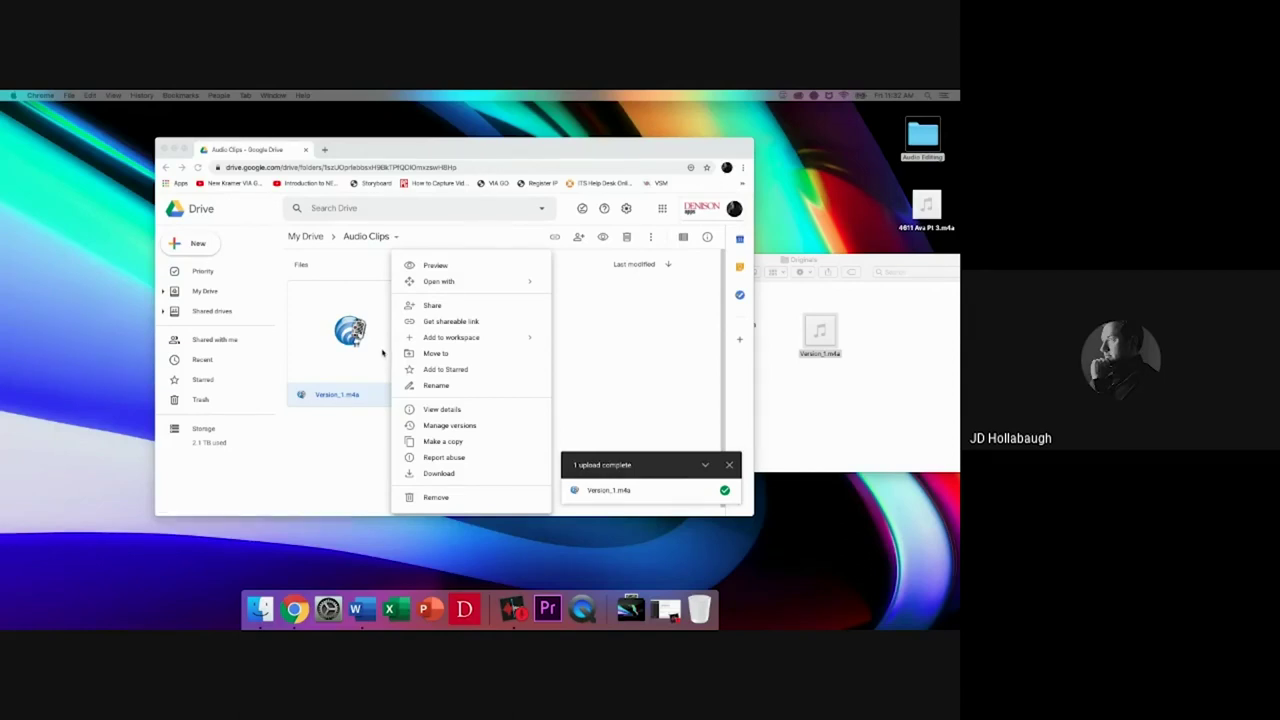
{"action": "left_click", "coordinate": [434, 305]}
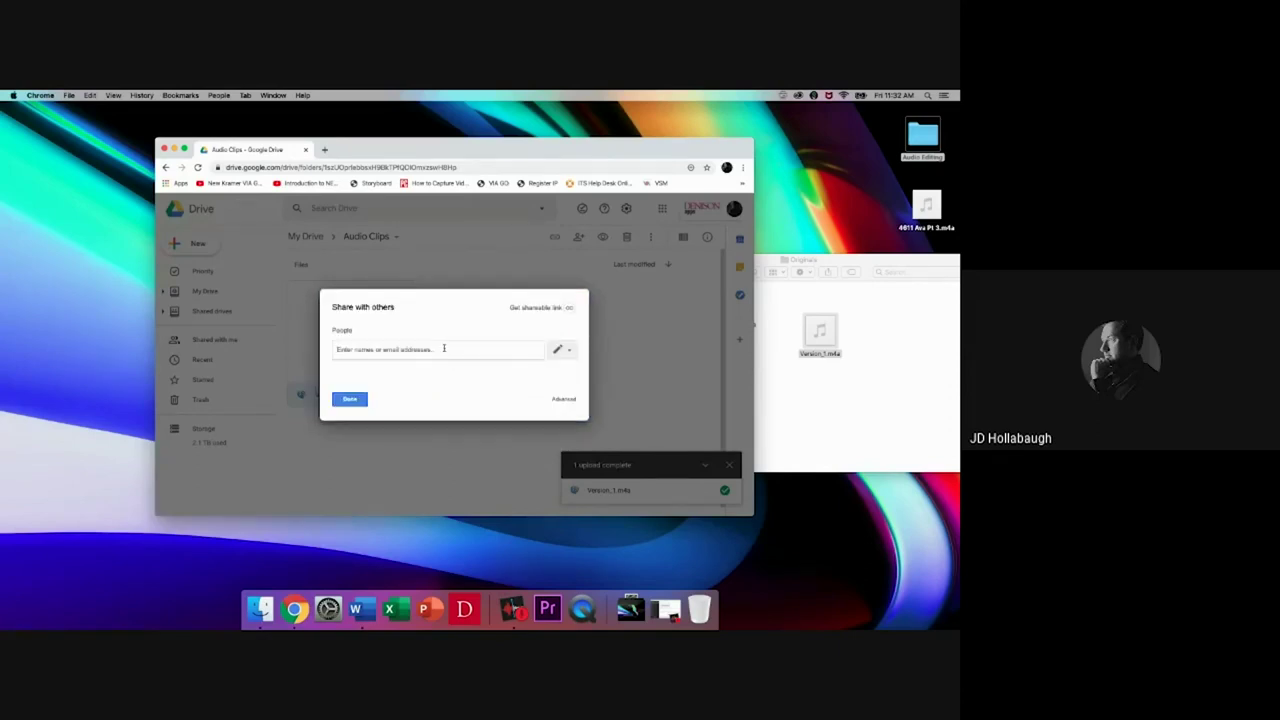
{"action": "left_click", "coordinate": [444, 348]}
{"action": "type", "text": "j"}
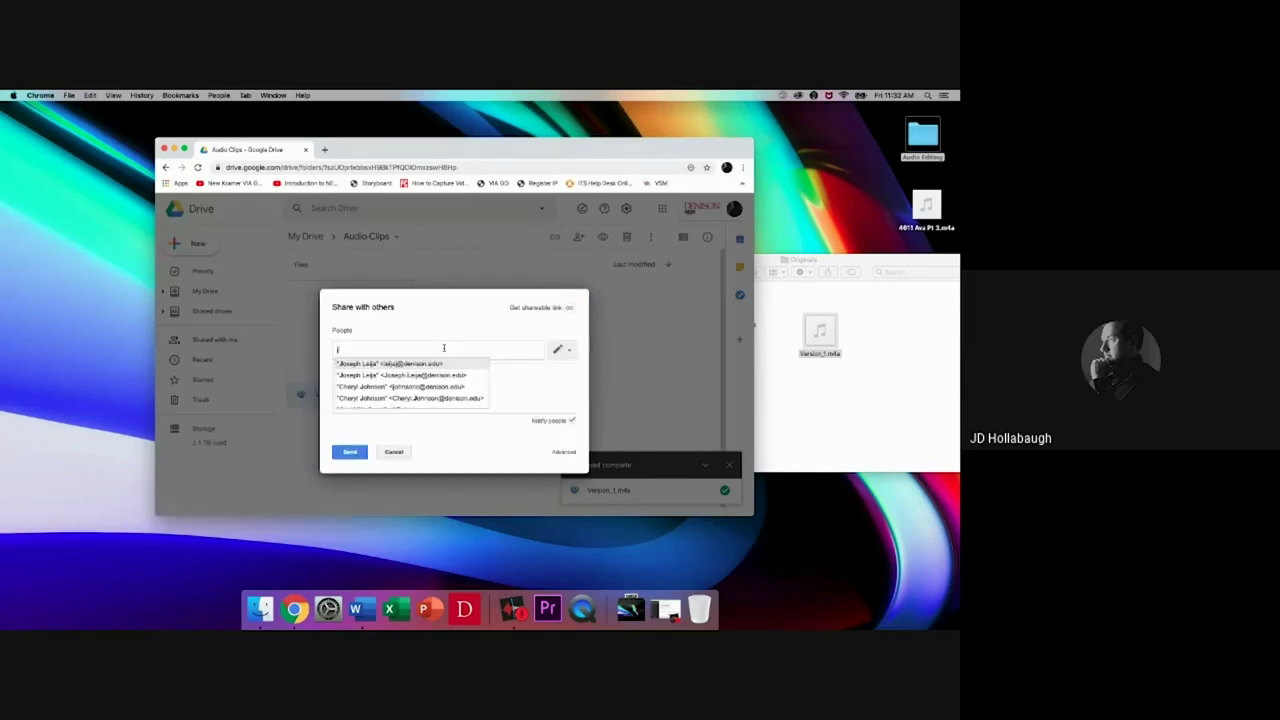
{"action": "left_click", "coordinate": [394, 452]}
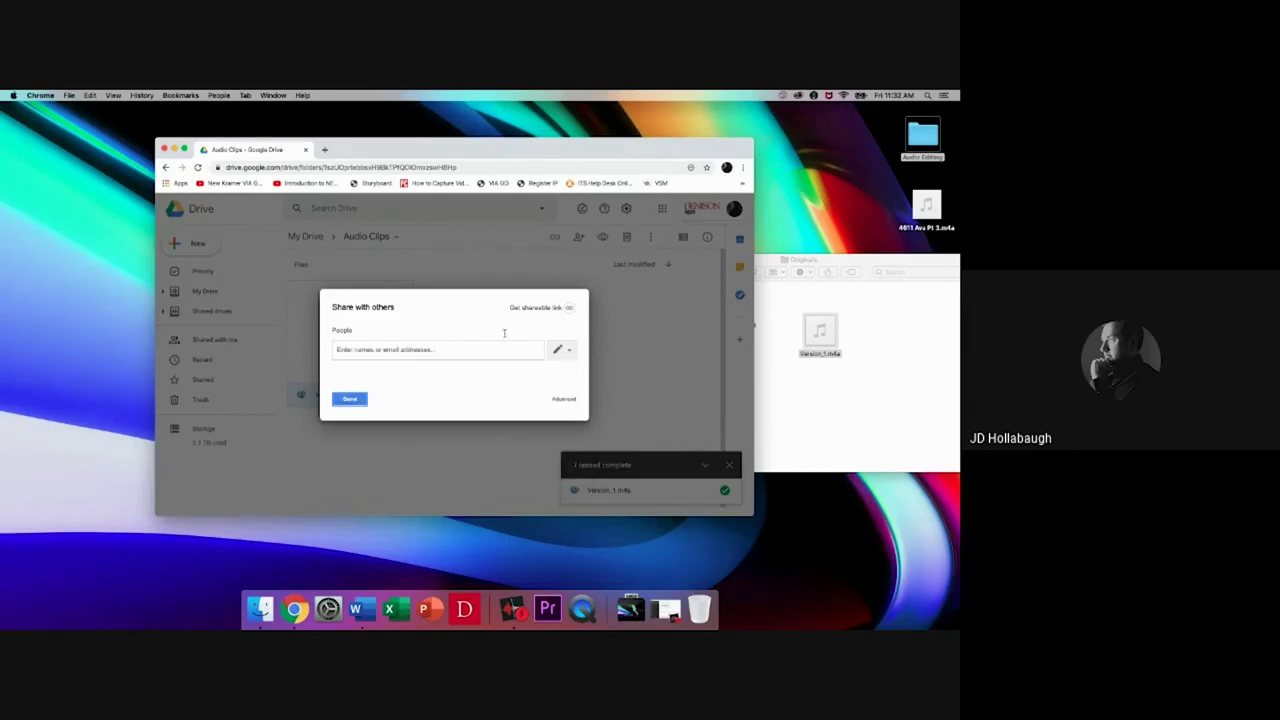
{"action": "left_click", "coordinate": [349, 399]}
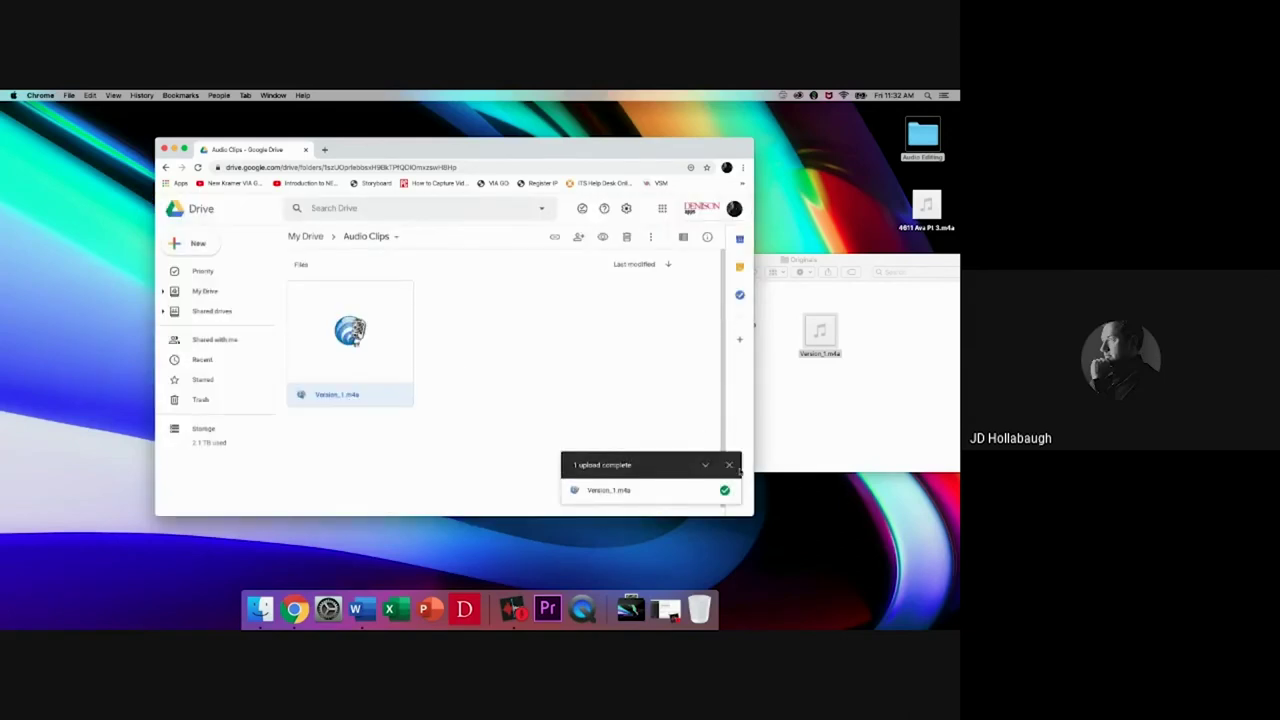
{"action": "left_click", "coordinate": [729, 465]}
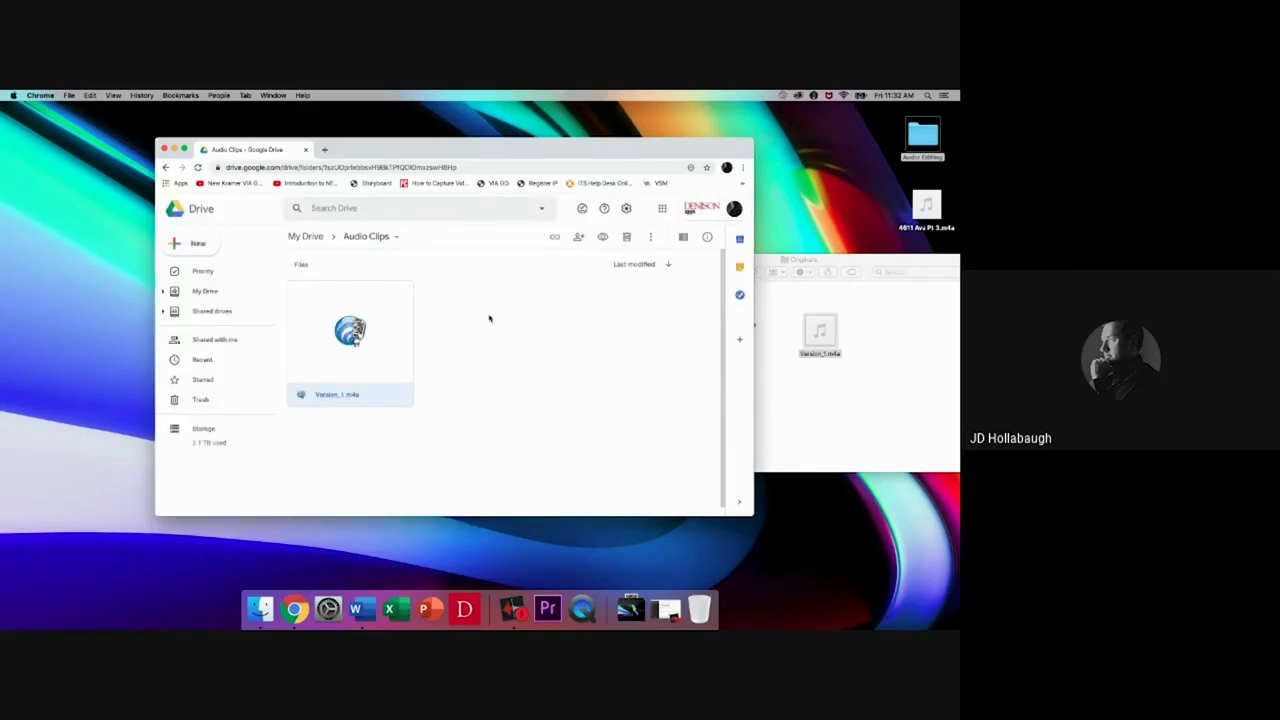